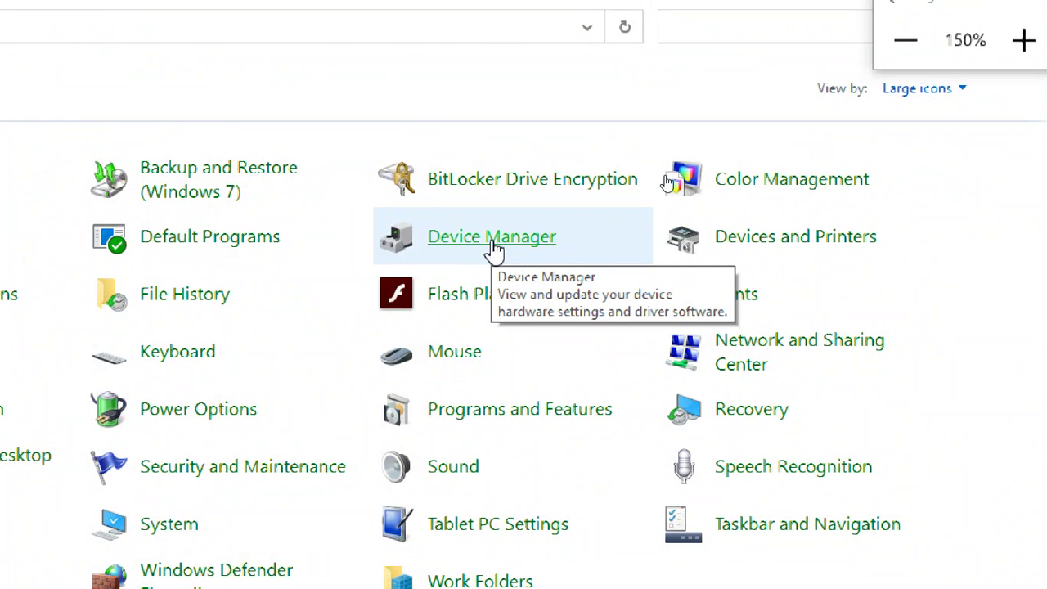
{"action": "left_click", "coordinate": [492, 238]}
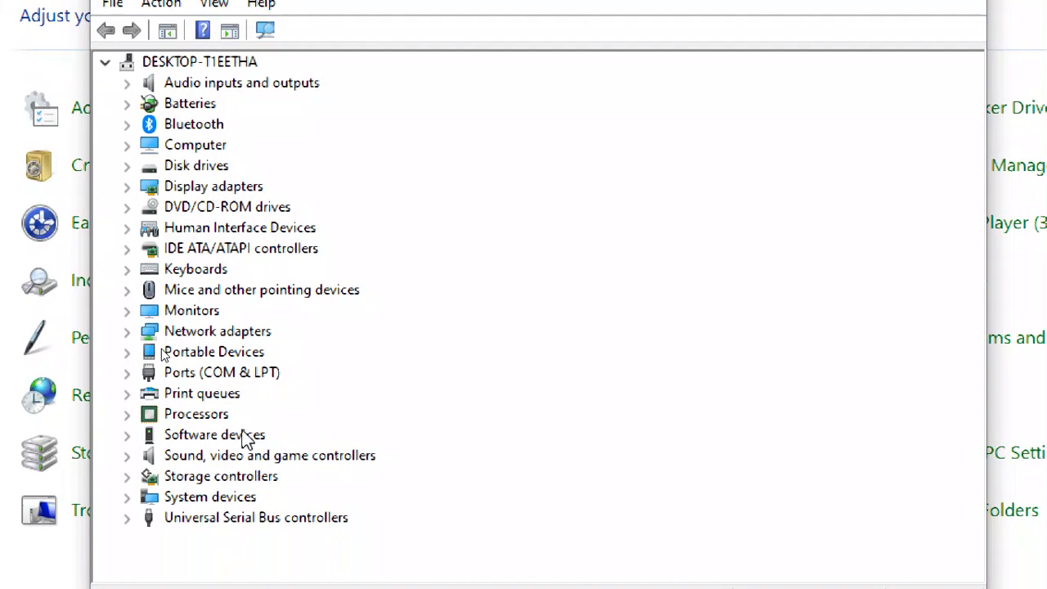
{"action": "left_click", "coordinate": [127, 310]}
{"action": "left_click", "coordinate": [127, 352]}
{"action": "scroll", "coordinate": [163, 438], "scroll_direction": "down", "scroll_amount": 2}
{"action": "left_click", "coordinate": [282, 270]}
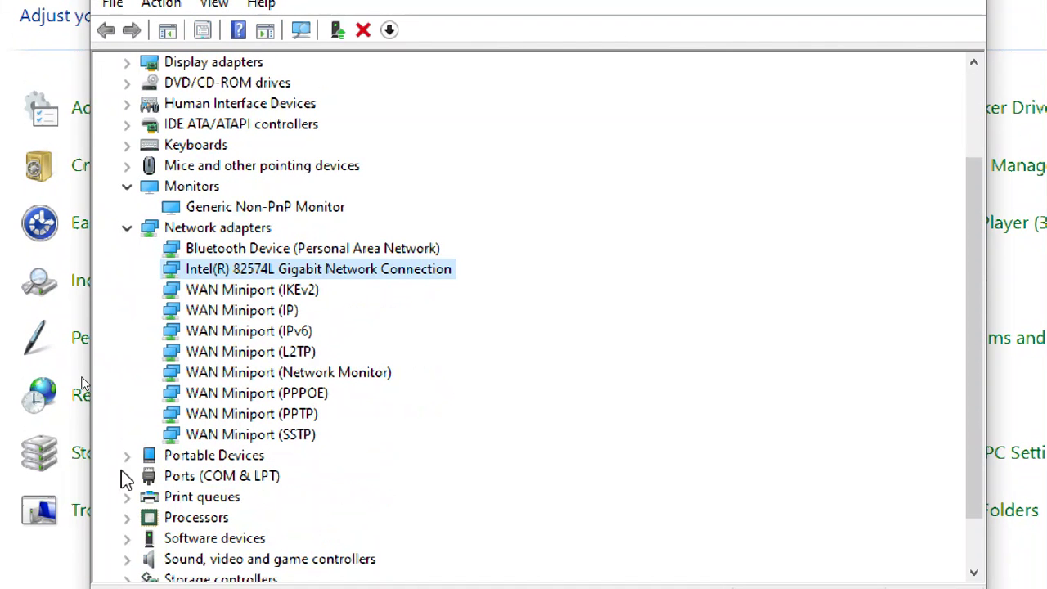
{"action": "left_click", "coordinate": [127, 496]}
{"action": "scroll", "coordinate": [330, 393], "scroll_direction": "down", "scroll_amount": 2}
{"action": "left_click", "coordinate": [126, 456]}
{"action": "left_click", "coordinate": [191, 481]}
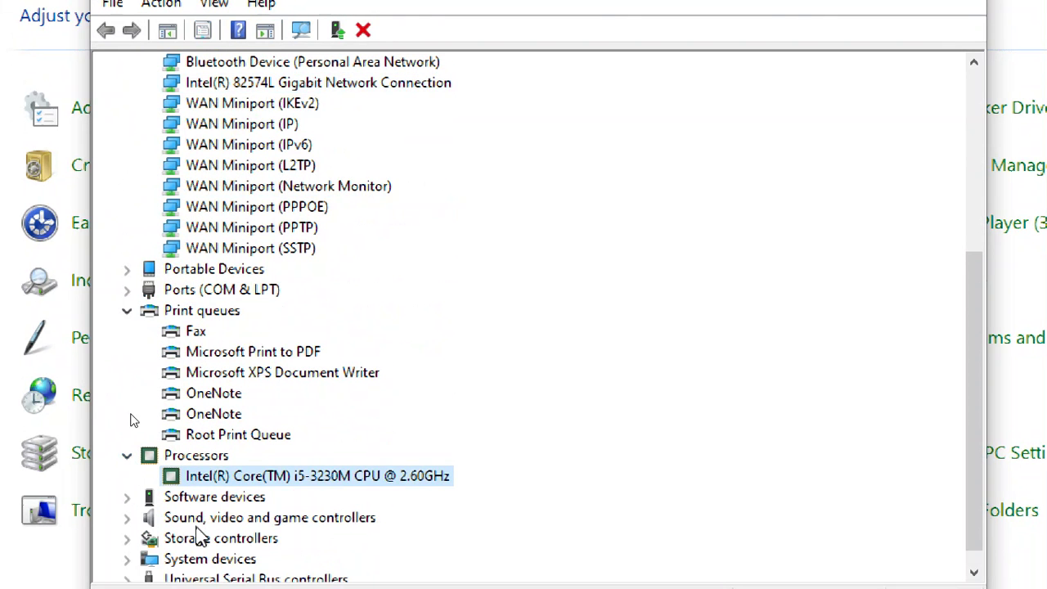
{"action": "scroll", "coordinate": [211, 499], "scroll_direction": "down", "scroll_amount": 1}
{"action": "left_click", "coordinate": [129, 560]}
{"action": "left_click", "coordinate": [136, 352]}
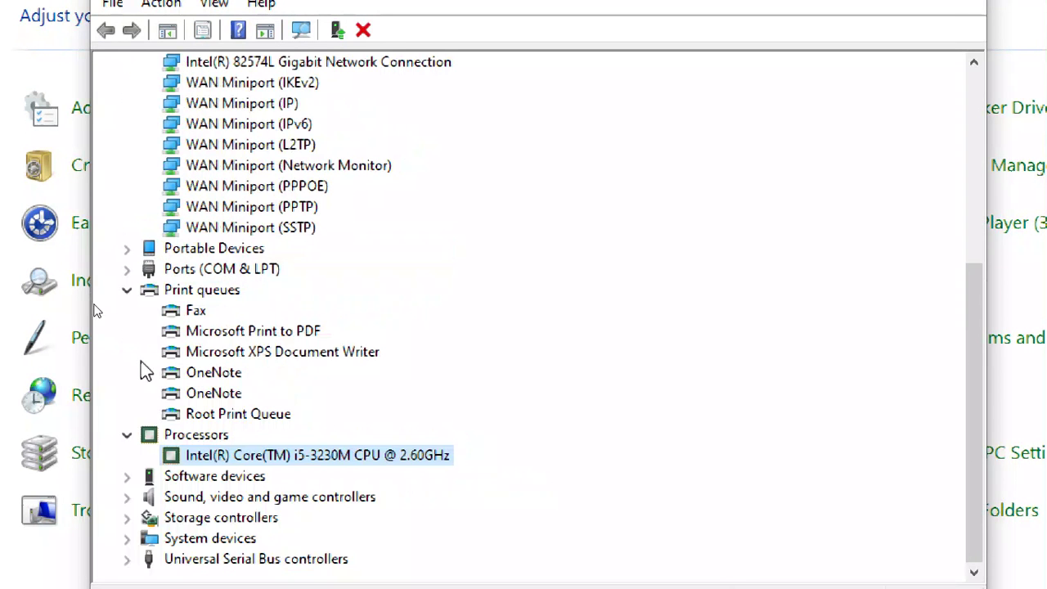
{"action": "left_click", "coordinate": [184, 528]}
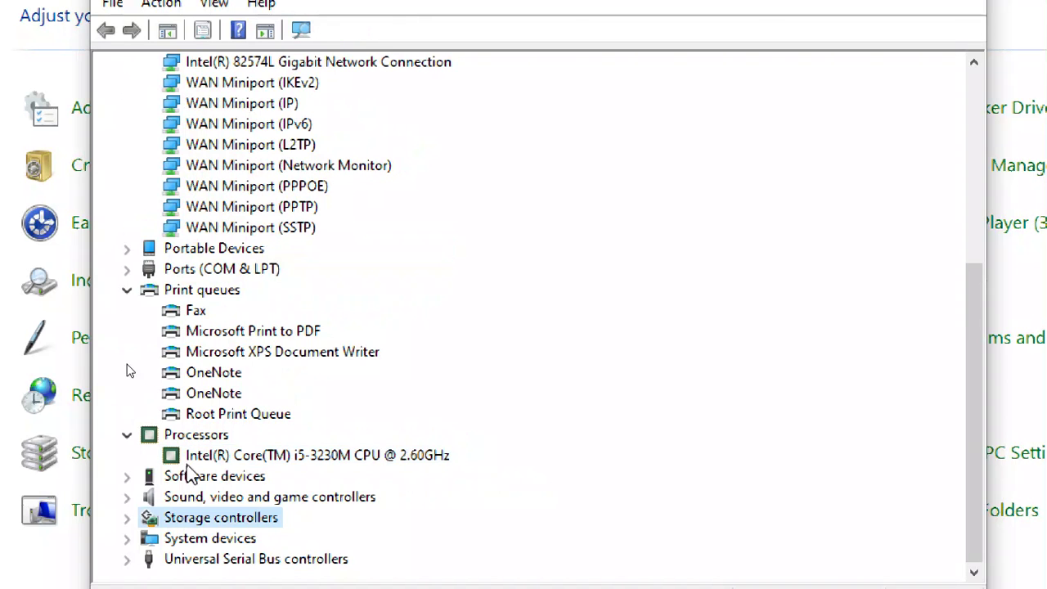
{"action": "scroll", "coordinate": [275, 248], "scroll_direction": "up", "scroll_amount": 6}
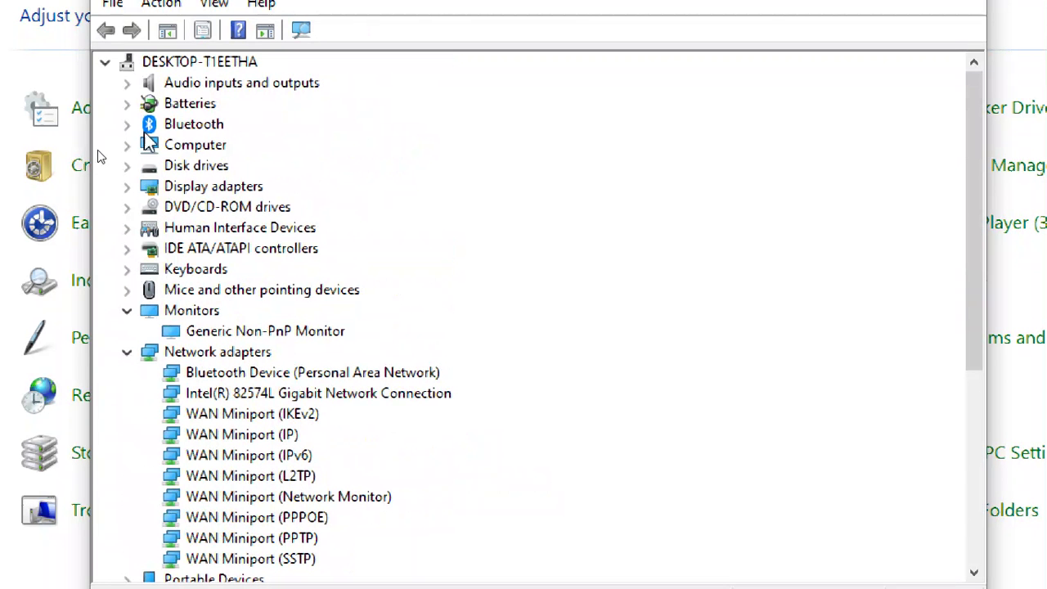
{"action": "left_click", "coordinate": [182, 105]}
{"action": "left_click", "coordinate": [230, 207]}
{"action": "left_click", "coordinate": [247, 229]}
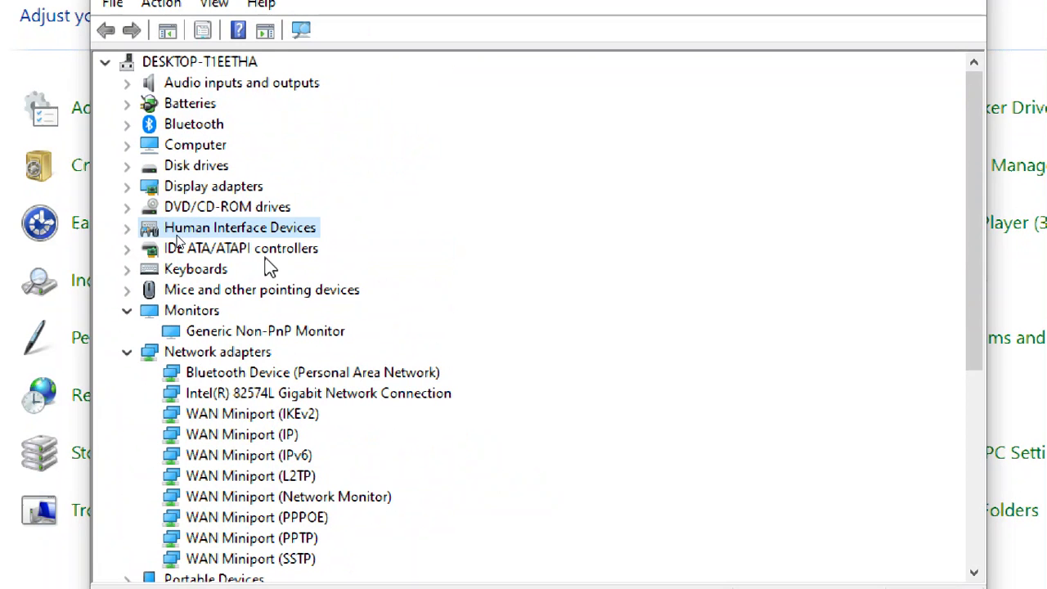
{"action": "left_click", "coordinate": [264, 250]}
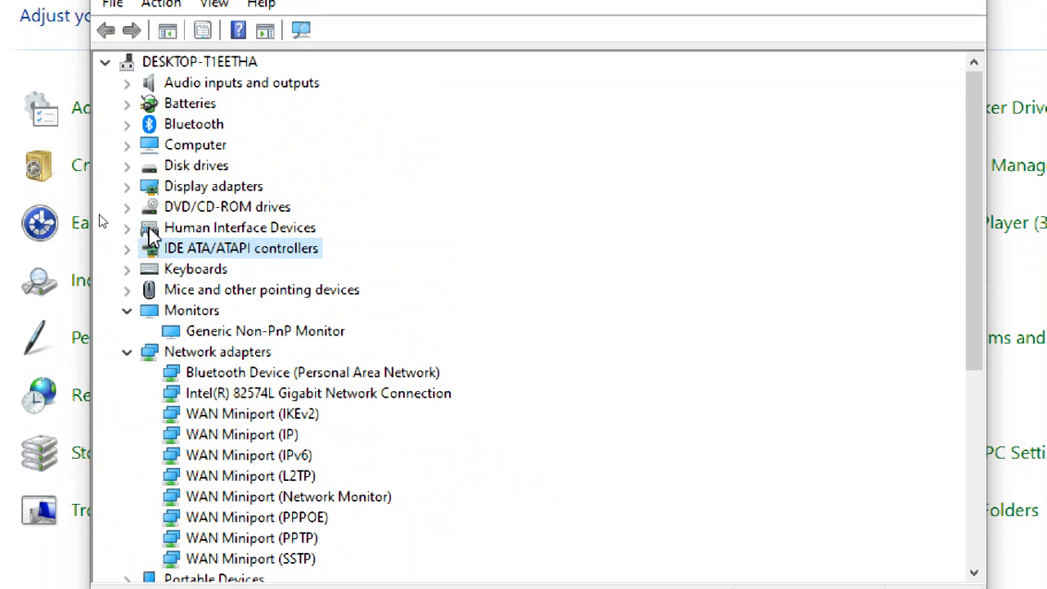
{"action": "left_click", "coordinate": [127, 228]}
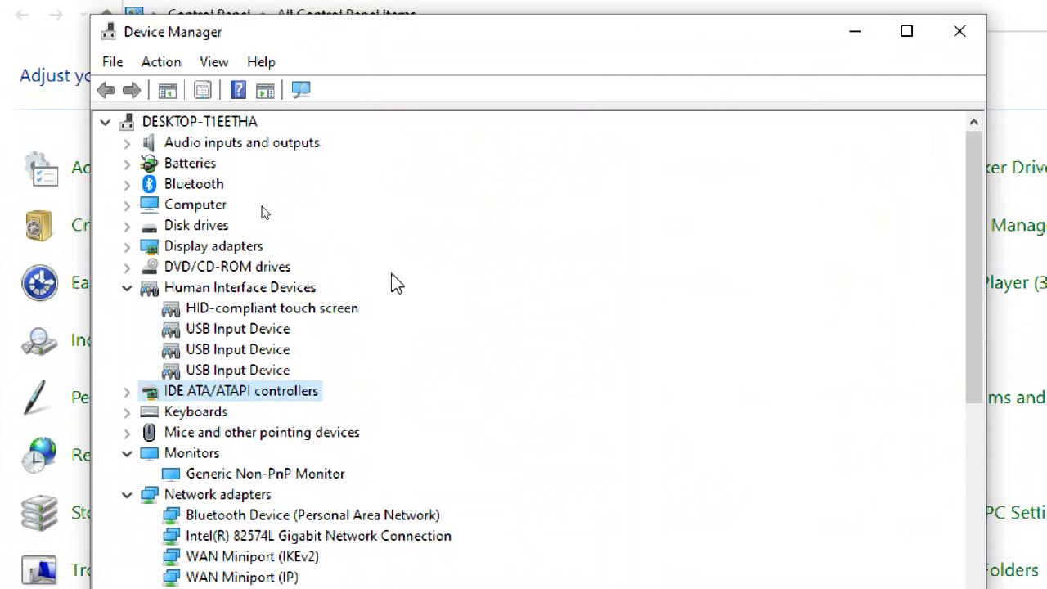
{"action": "left_click", "coordinate": [185, 377]}
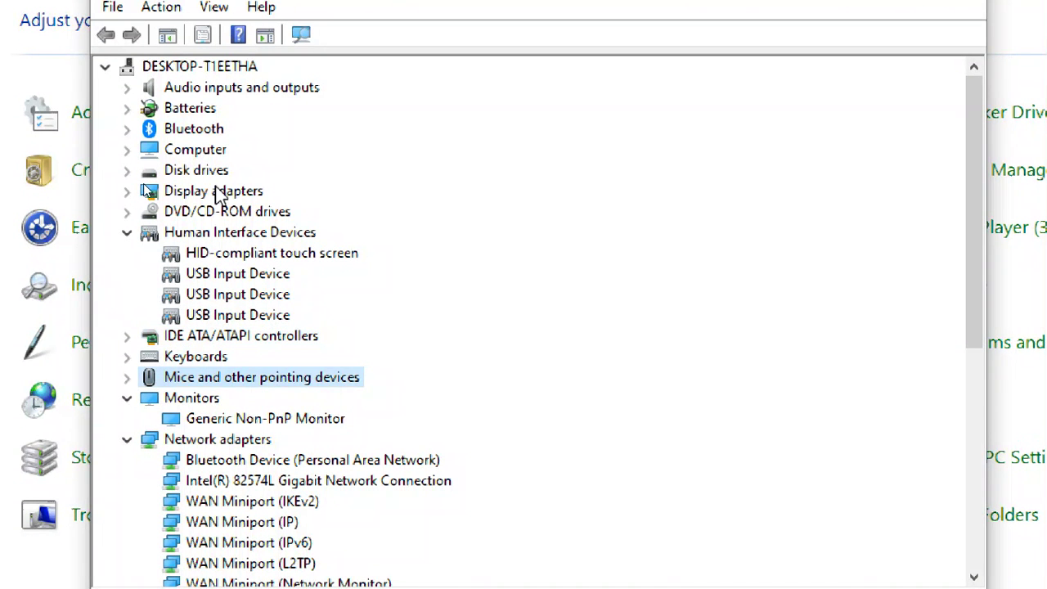
{"action": "left_click", "coordinate": [961, 12]}
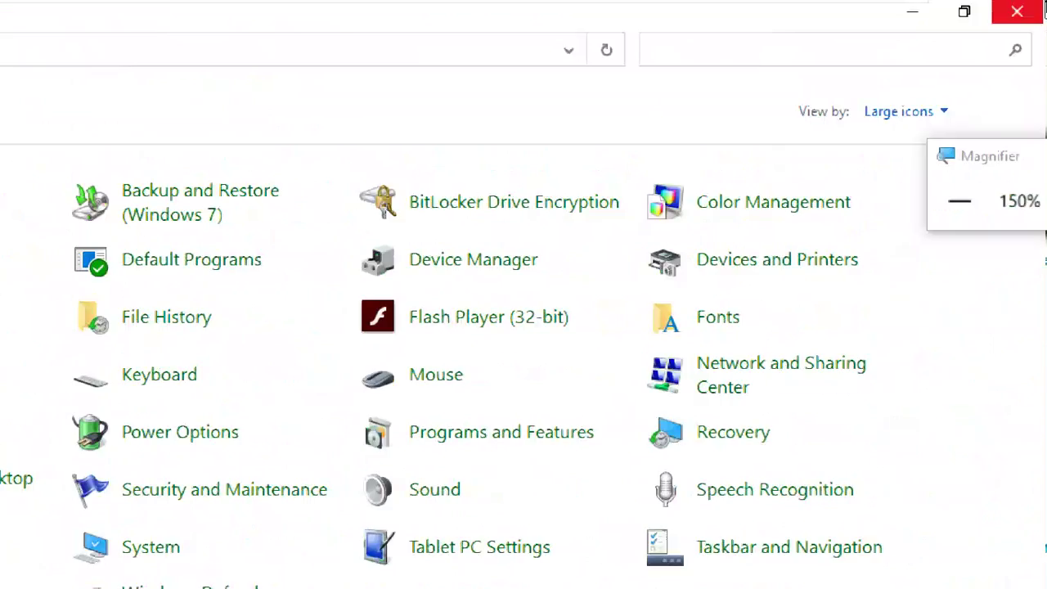
Step: Close Control Panel, relaunch Device Manager with devmgmt.msc, nudge its window right, then close it
{"action": "left_click", "coordinate": [1043, 16]}
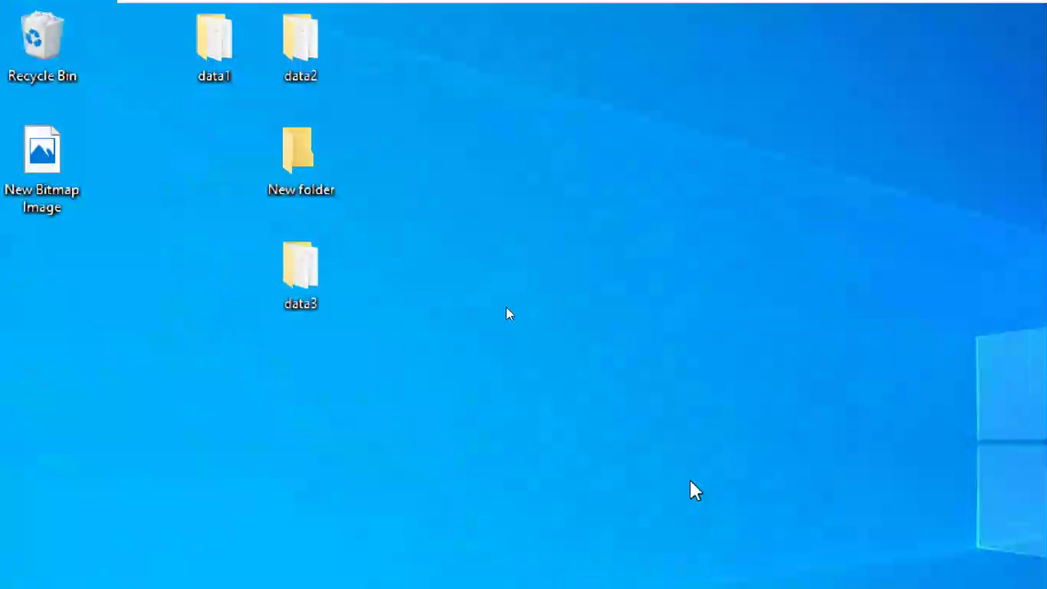
{"action": "key", "text": "super+r"}
{"action": "type", "text": "d"}
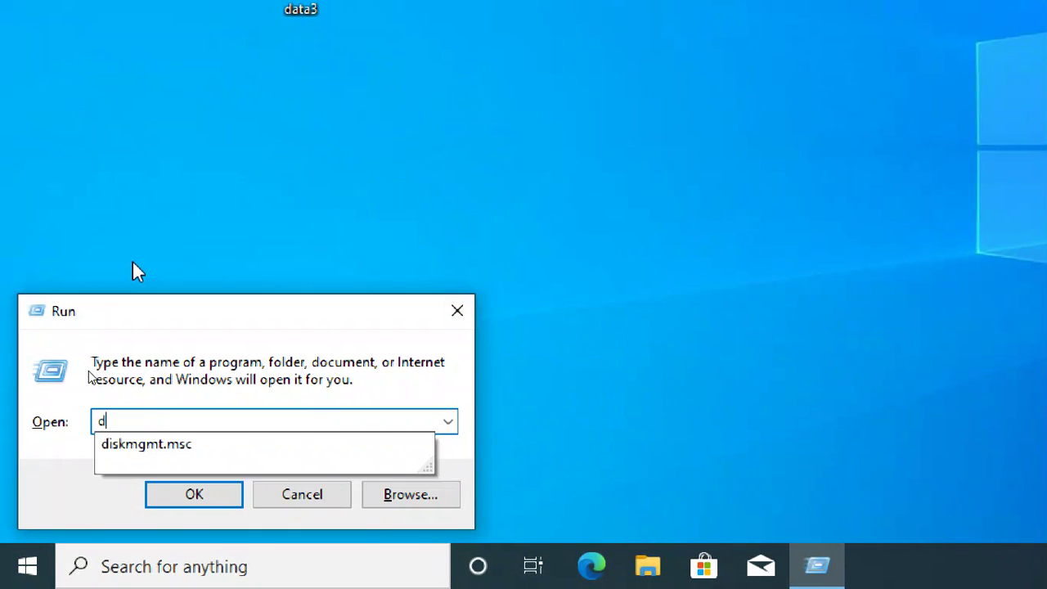
{"action": "type", "text": "evmgmt."}
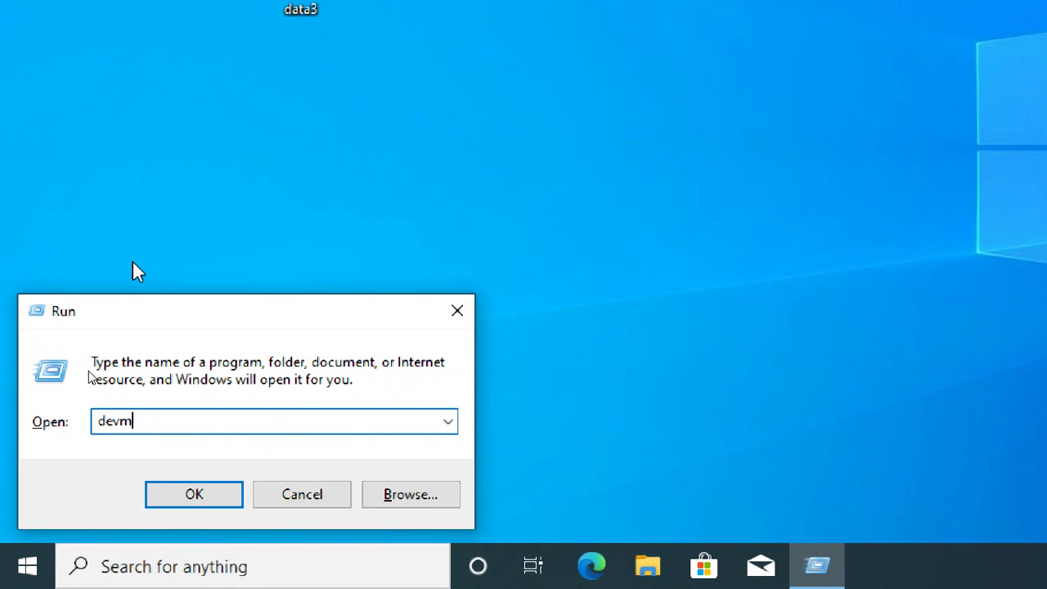
{"action": "type", "text": "msc"}
{"action": "key", "text": "Return"}
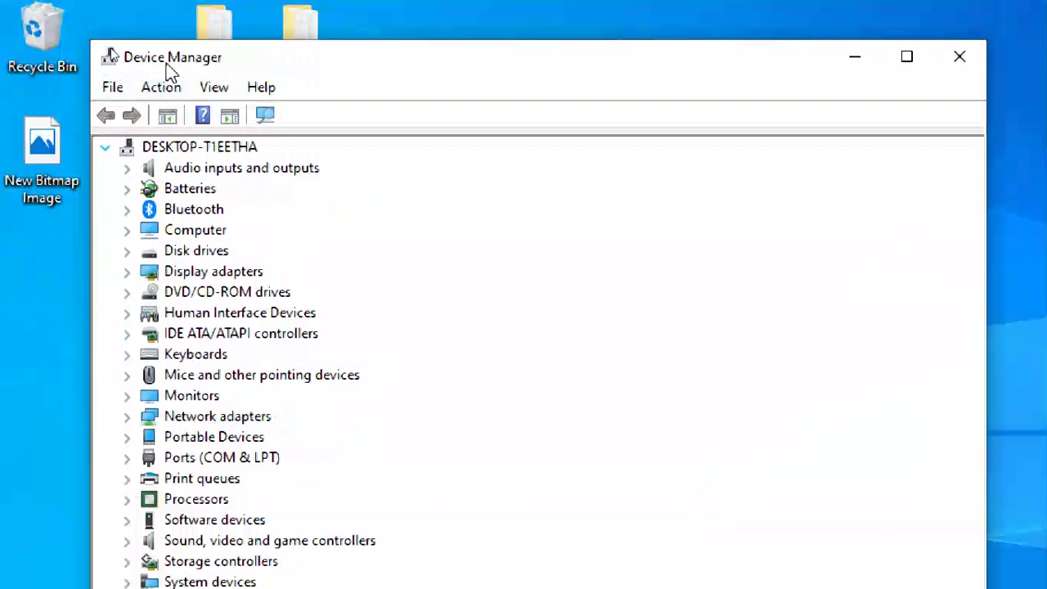
{"action": "left_click_drag", "start_coordinate": [169, 49], "coordinate": [206, 42]}
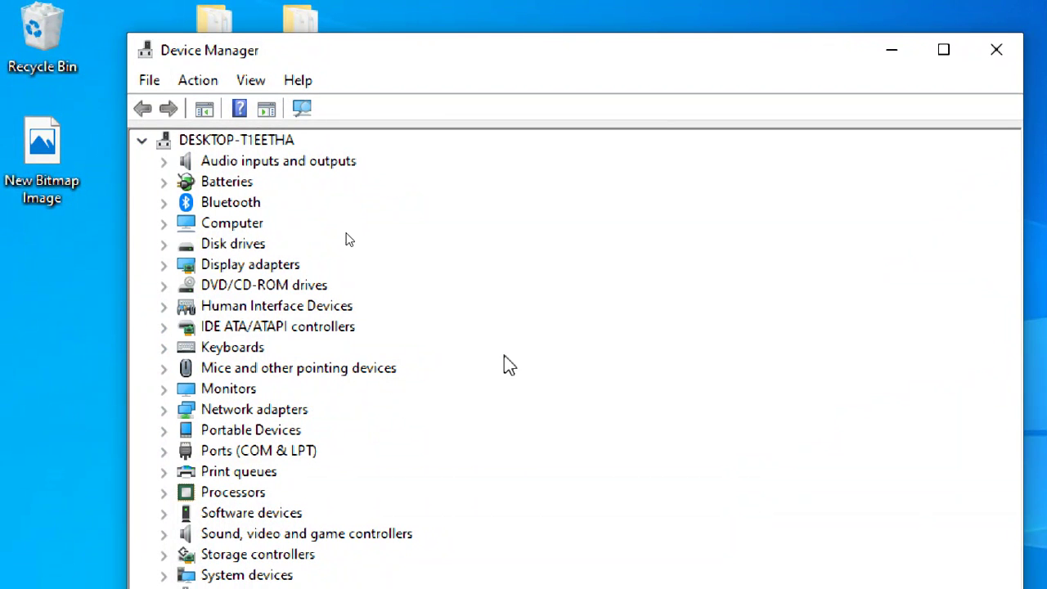
{"action": "left_click", "coordinate": [961, 67]}
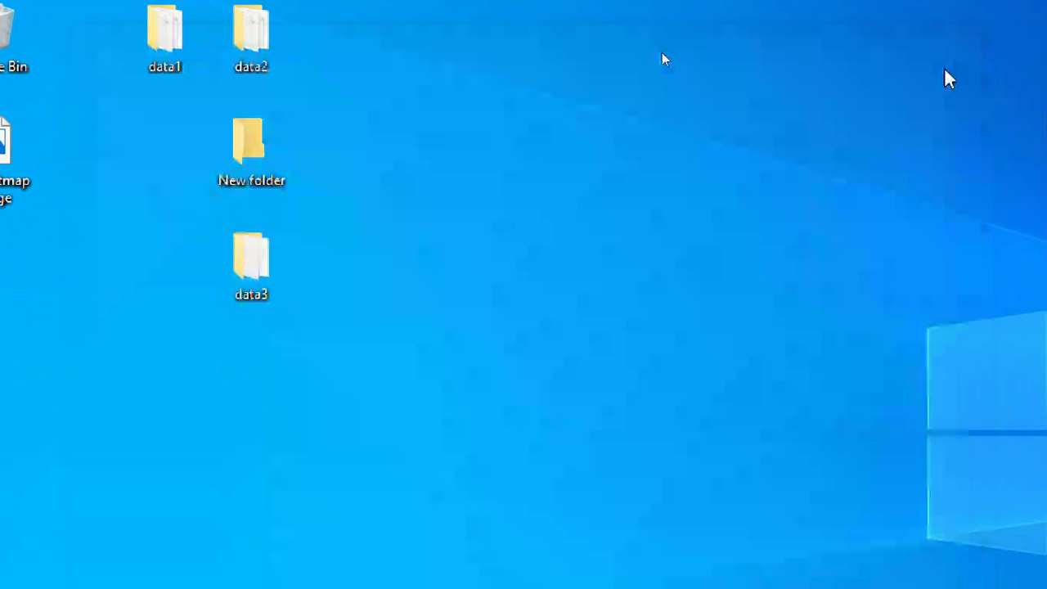
Step: Launch Computer Management from the Run dialog, reset magnification to 100%, and exit VMware full screen
{"action": "key", "text": "super+r"}
{"action": "type", "text": "com"}
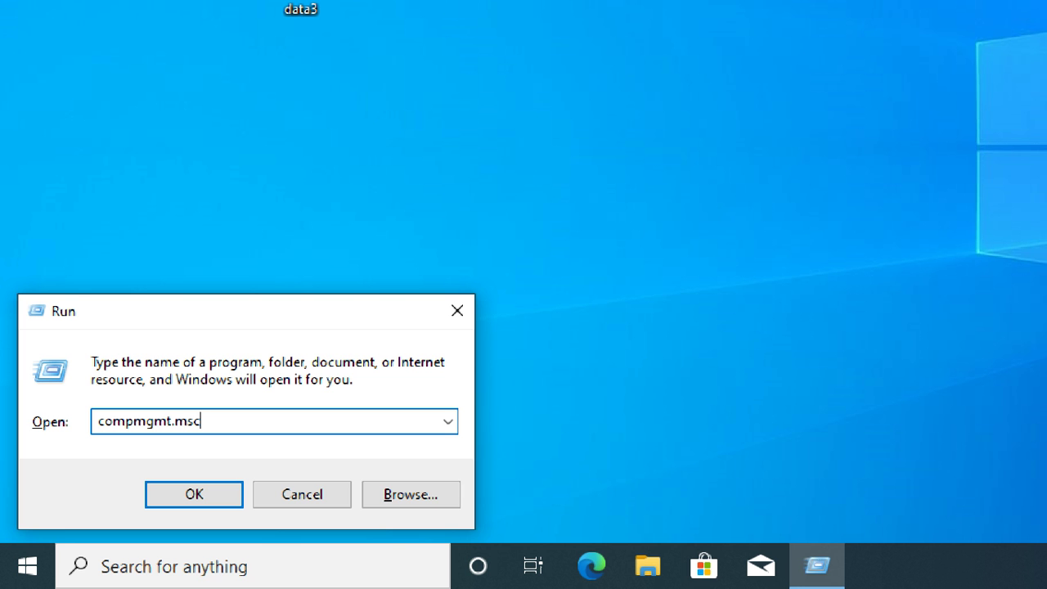
{"action": "key", "text": "Return"}
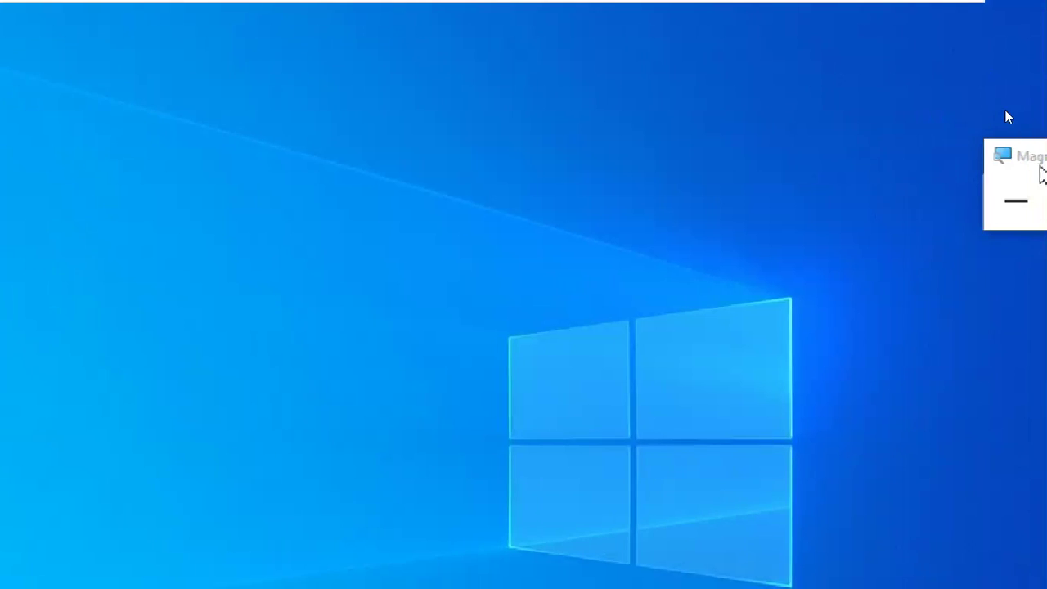
{"action": "left_click", "coordinate": [1016, 202]}
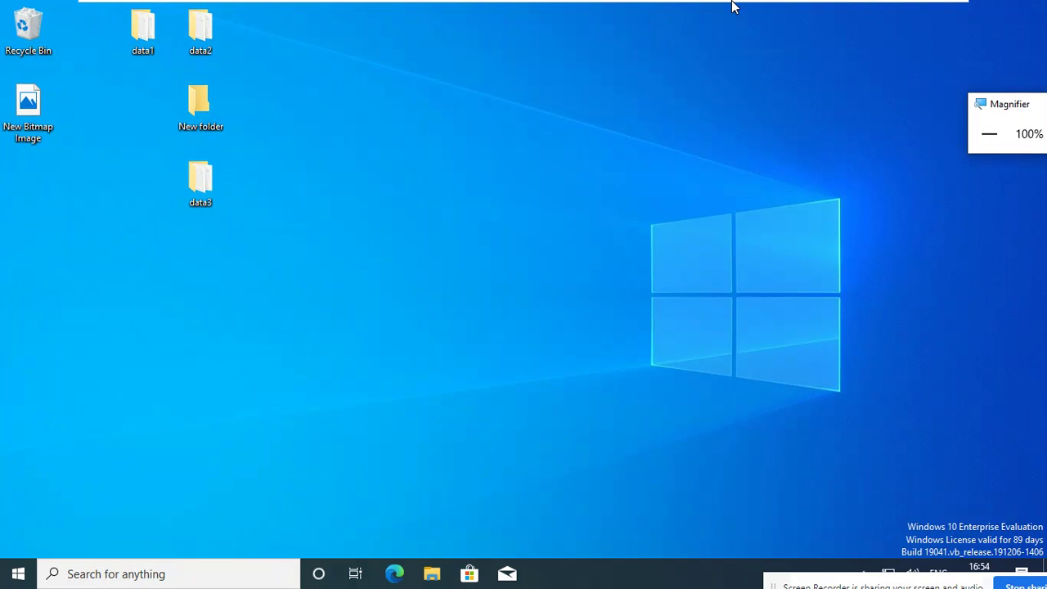
{"action": "left_click", "coordinate": [927, 8]}
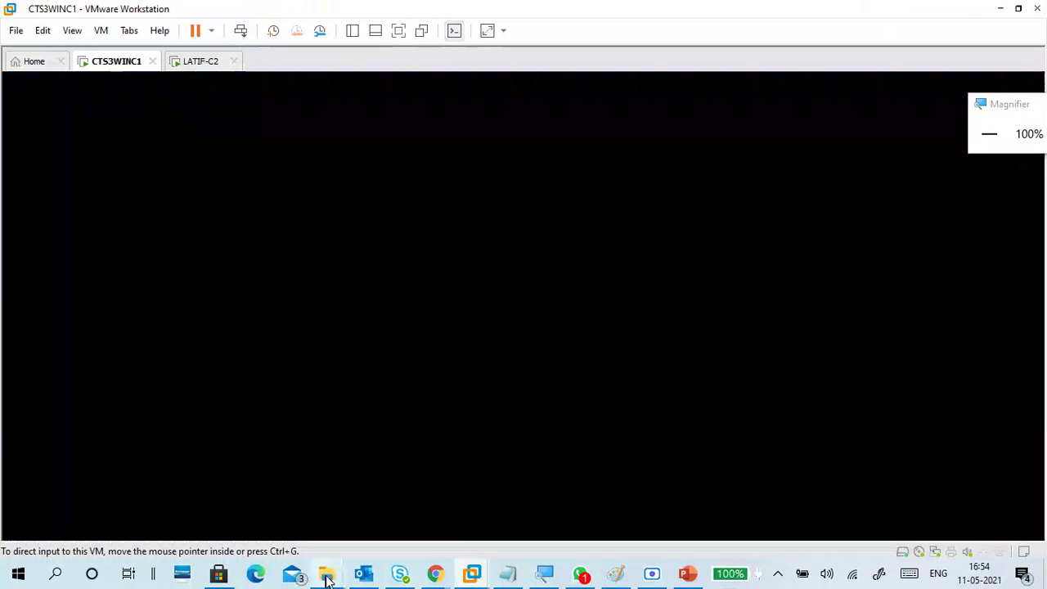
Step: Bring the SERVER folder window forward, collapse PUNE in the folder tree, and magnify the screen
{"action": "mouse_move", "coordinate": [335, 559]}
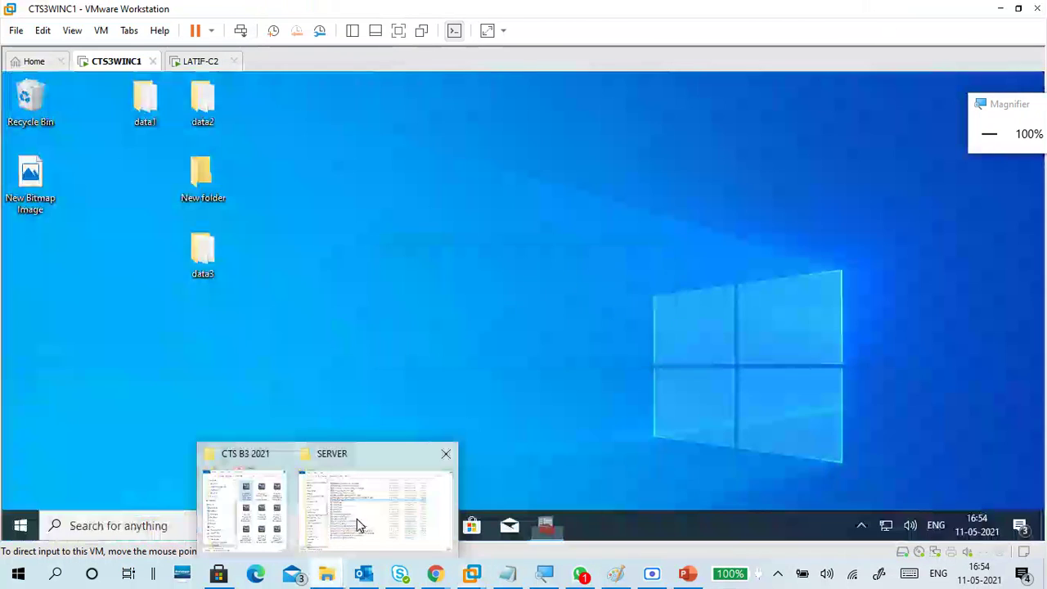
{"action": "left_click", "coordinate": [357, 517]}
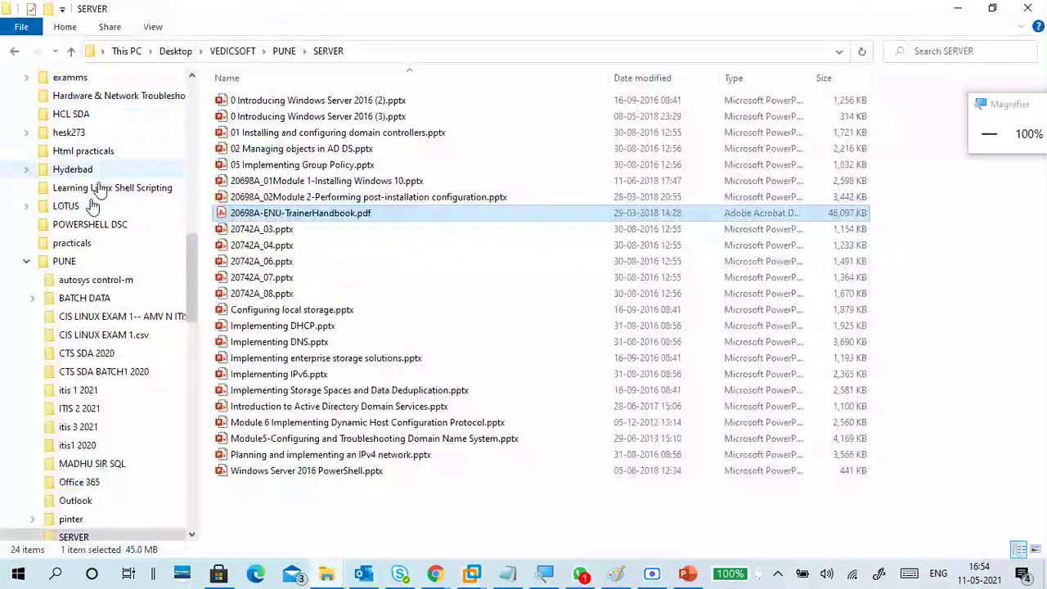
{"action": "left_click", "coordinate": [26, 261]}
{"action": "left_click_drag", "start_coordinate": [186, 278], "coordinate": [188, 143]}
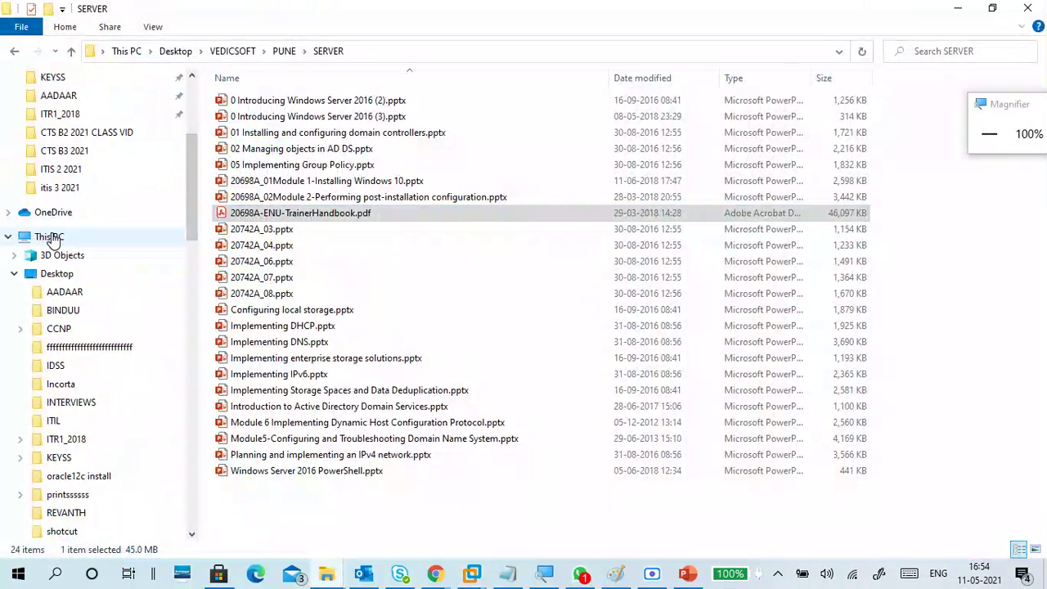
{"action": "left_click", "coordinate": [959, 97]}
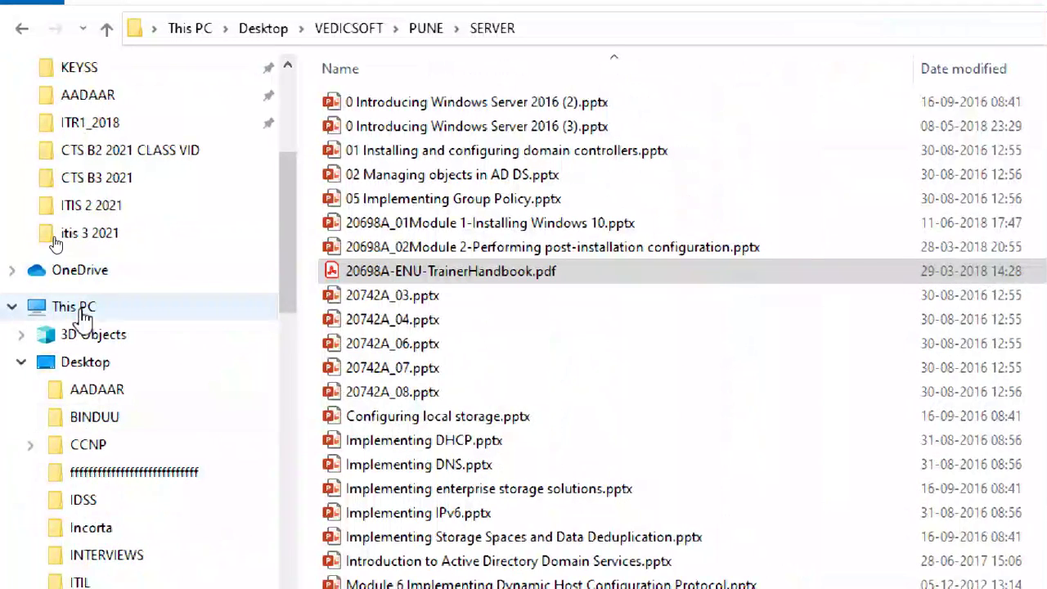
Step: Check This PC's context menu, then minimize File Explorer and maximize the VM's Computer Management console
{"action": "right_click", "coordinate": [86, 310]}
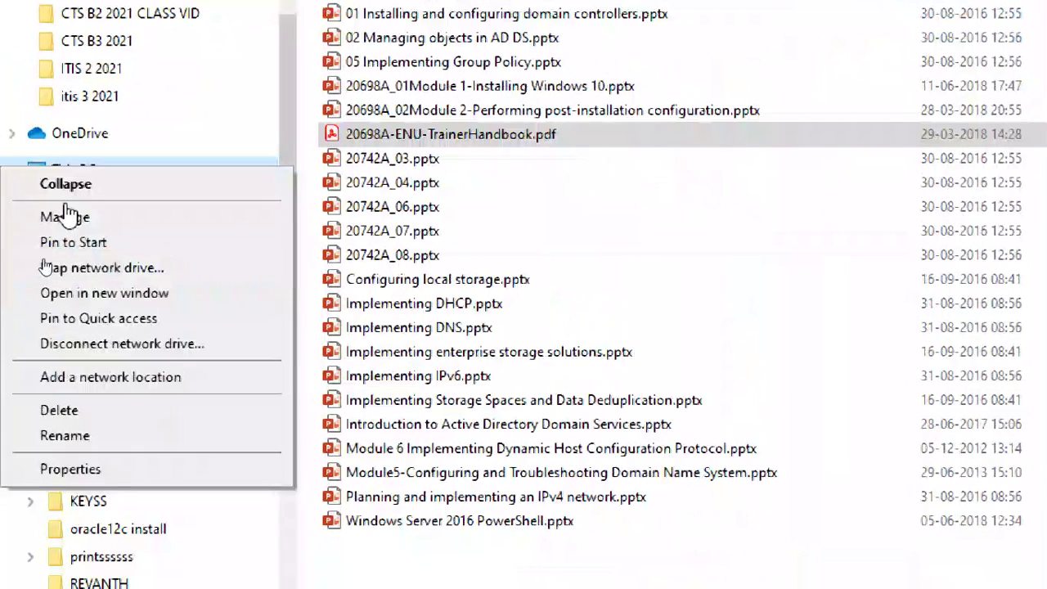
{"action": "left_click", "coordinate": [67, 219]}
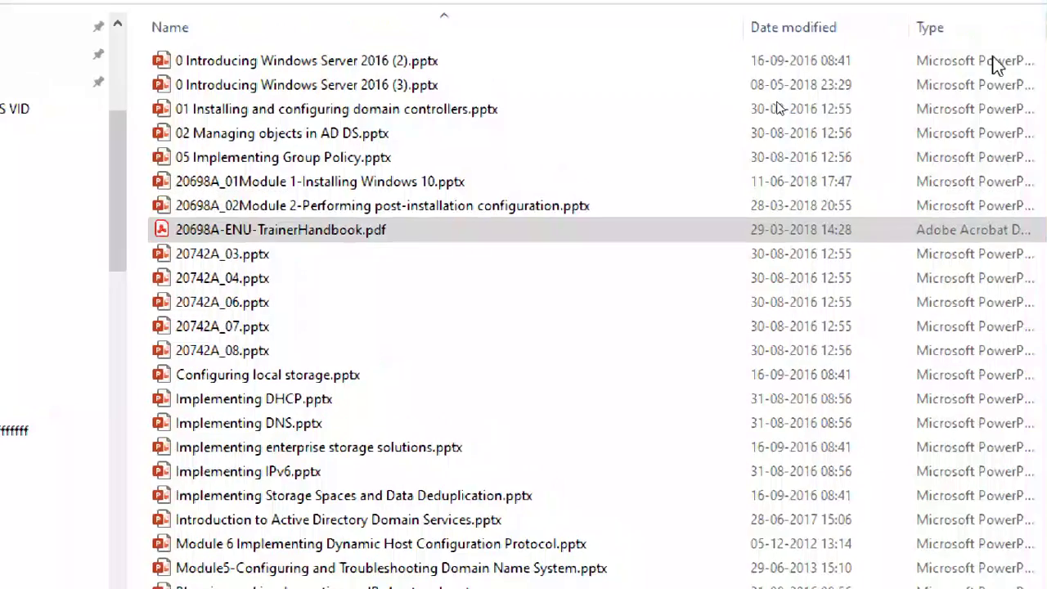
{"action": "left_click", "coordinate": [932, 55]}
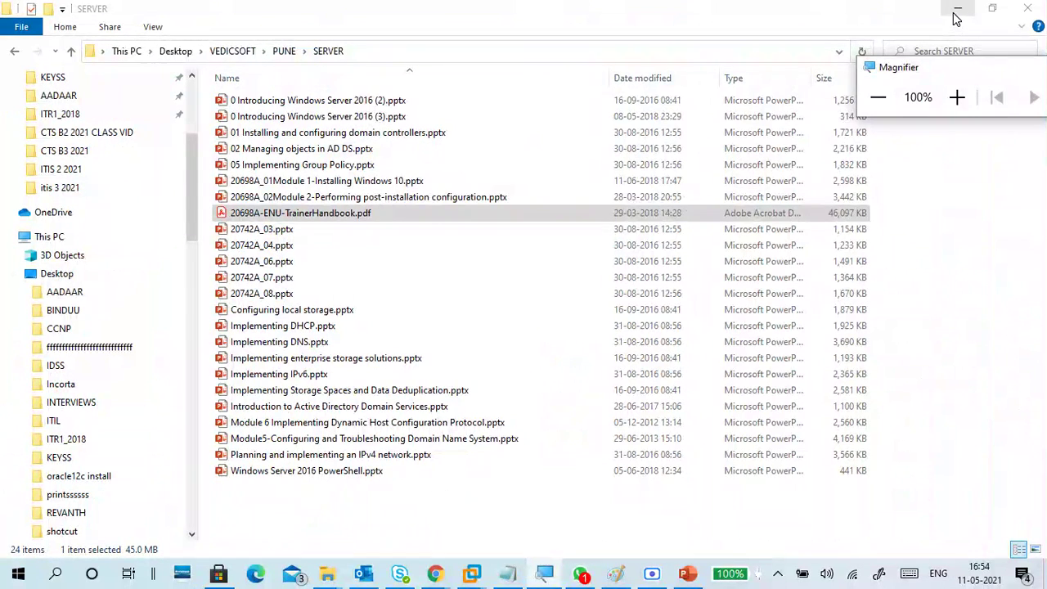
{"action": "right_click", "coordinate": [47, 238]}
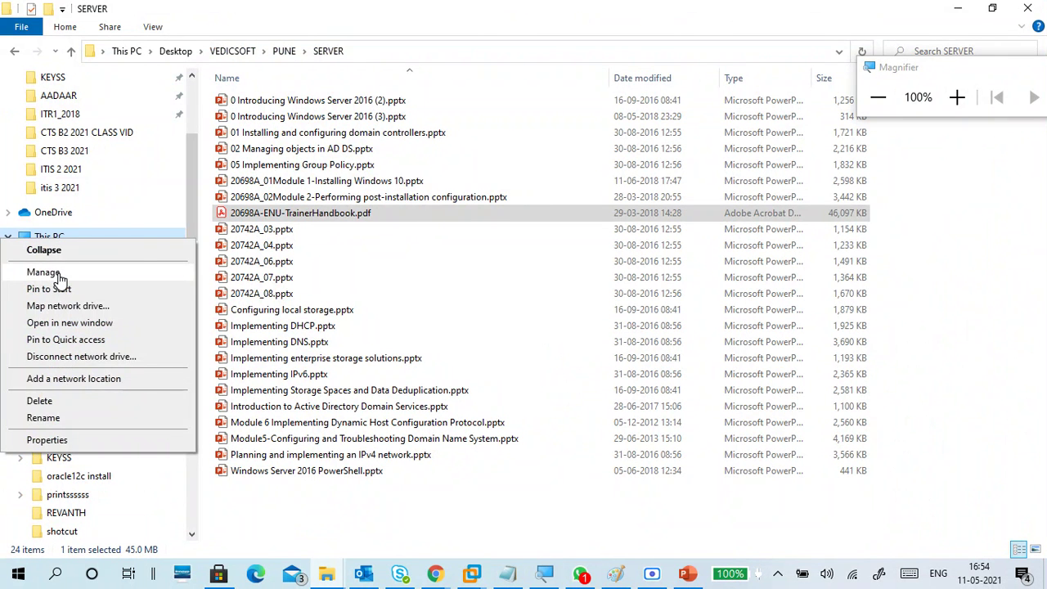
{"action": "left_click", "coordinate": [828, 23]}
{"action": "left_click", "coordinate": [950, 11]}
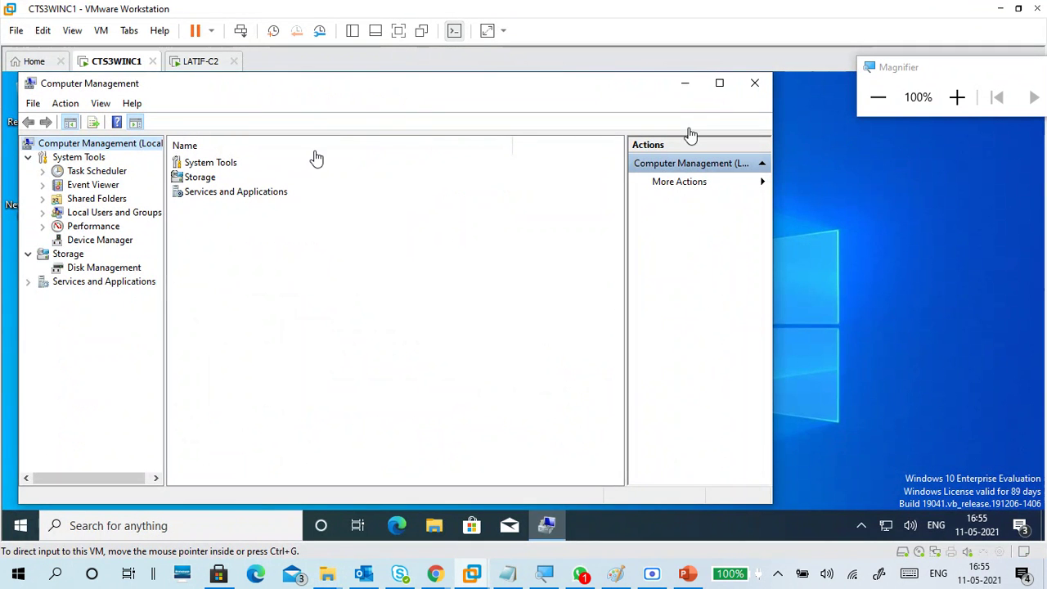
{"action": "double_click", "coordinate": [529, 85]}
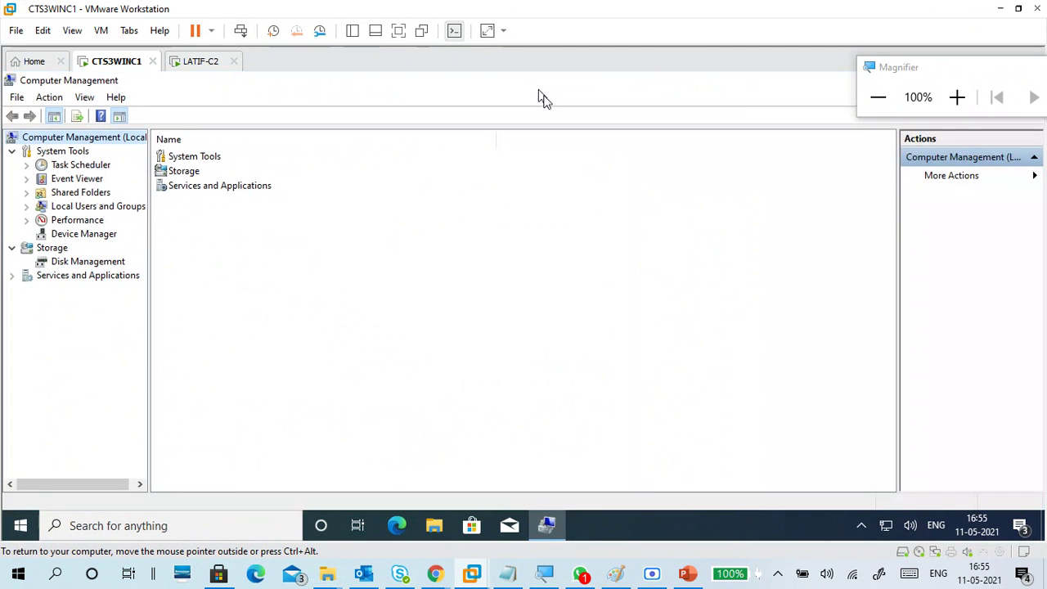
Step: Browse System Tools, Task Scheduler and Event Viewer, then expand Shared Folders in the tree
{"action": "left_click", "coordinate": [957, 97]}
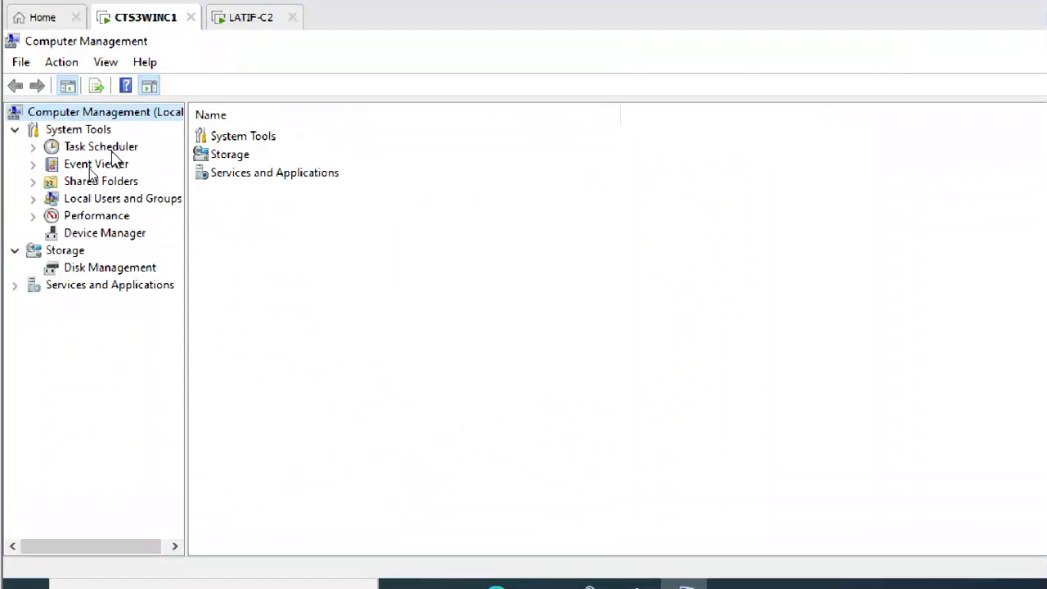
{"action": "left_click", "coordinate": [97, 131]}
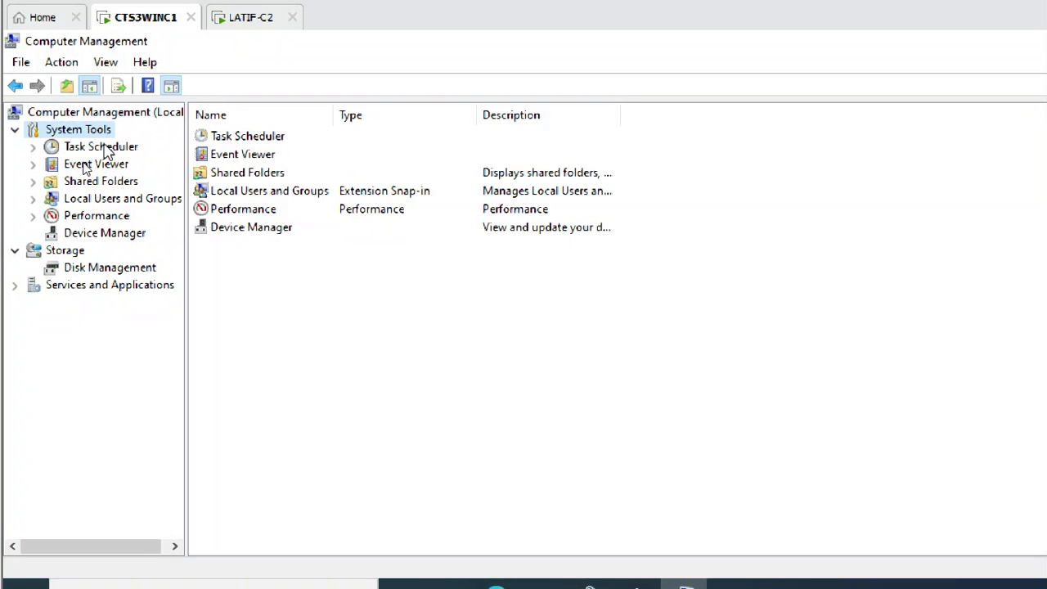
{"action": "left_click", "coordinate": [103, 148]}
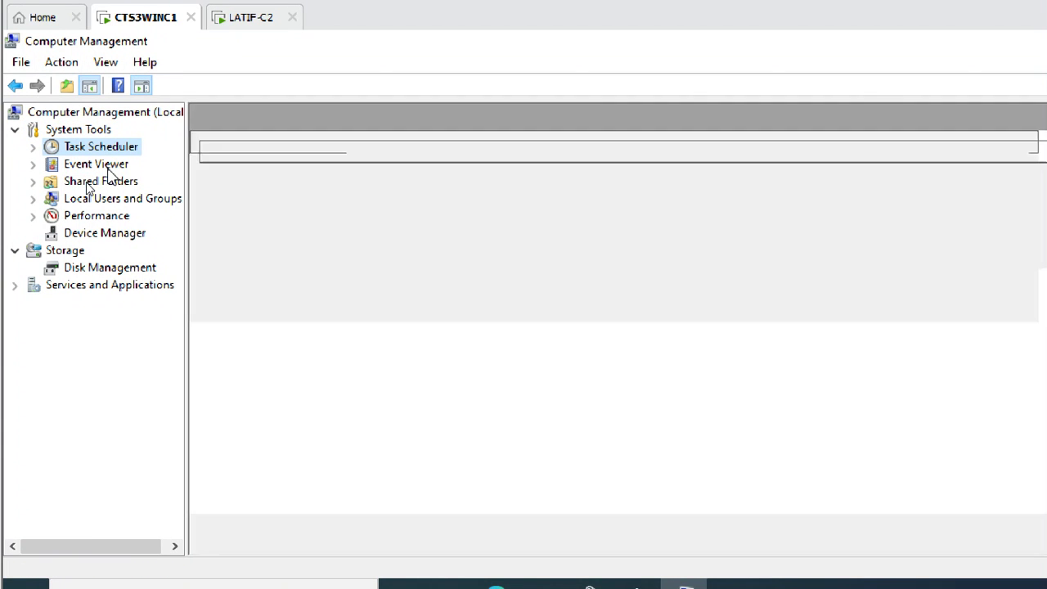
{"action": "left_click", "coordinate": [107, 166]}
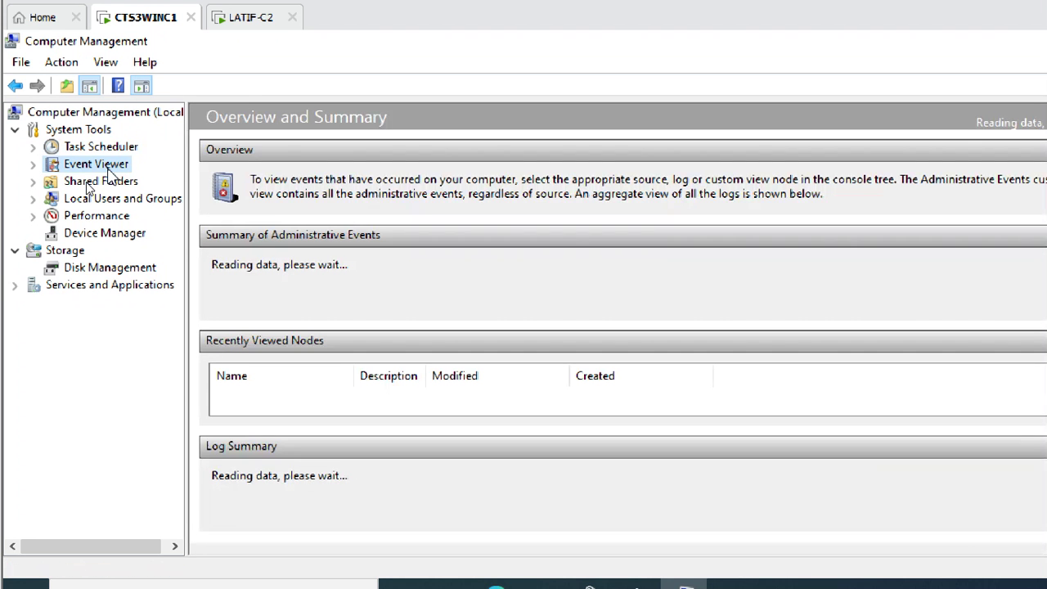
{"action": "left_click", "coordinate": [105, 183]}
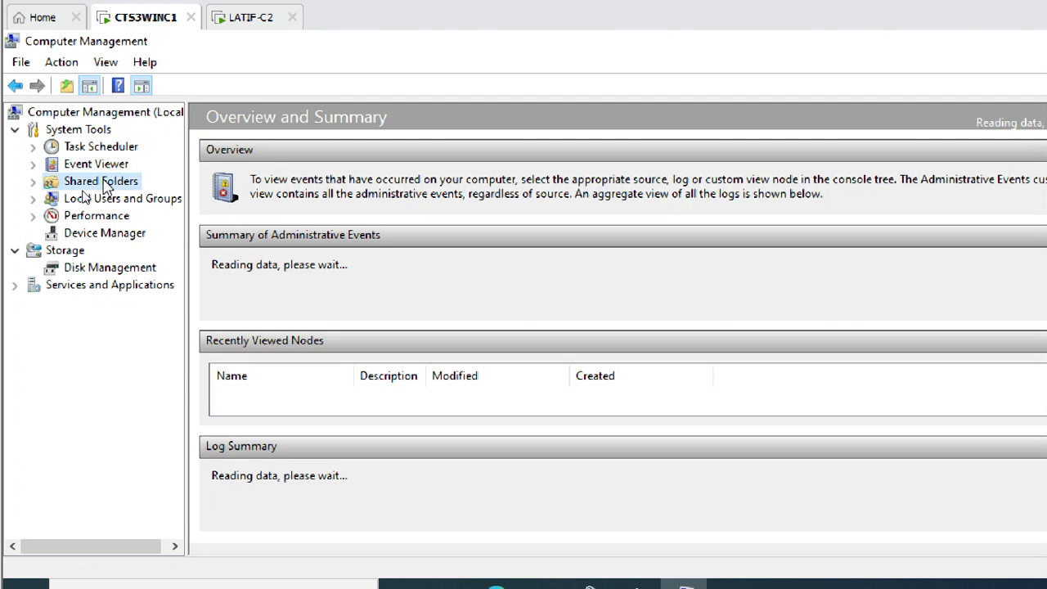
{"action": "left_click", "coordinate": [33, 181]}
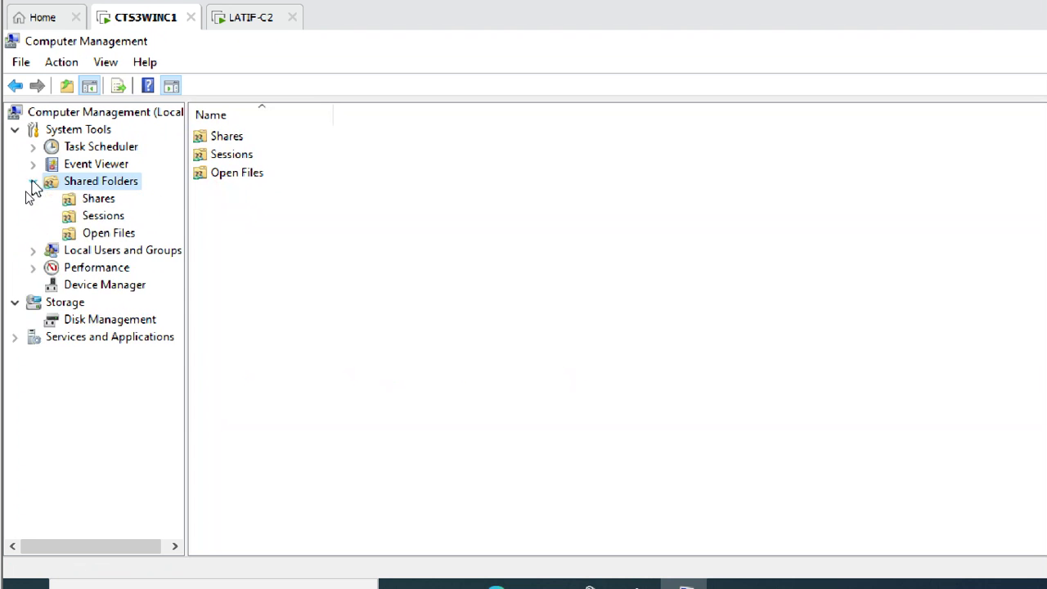
Step: List Shares with a wider Folder Path column, check share2, share3$ and data1, then open Local Users and Groups
{"action": "left_click", "coordinate": [95, 200]}
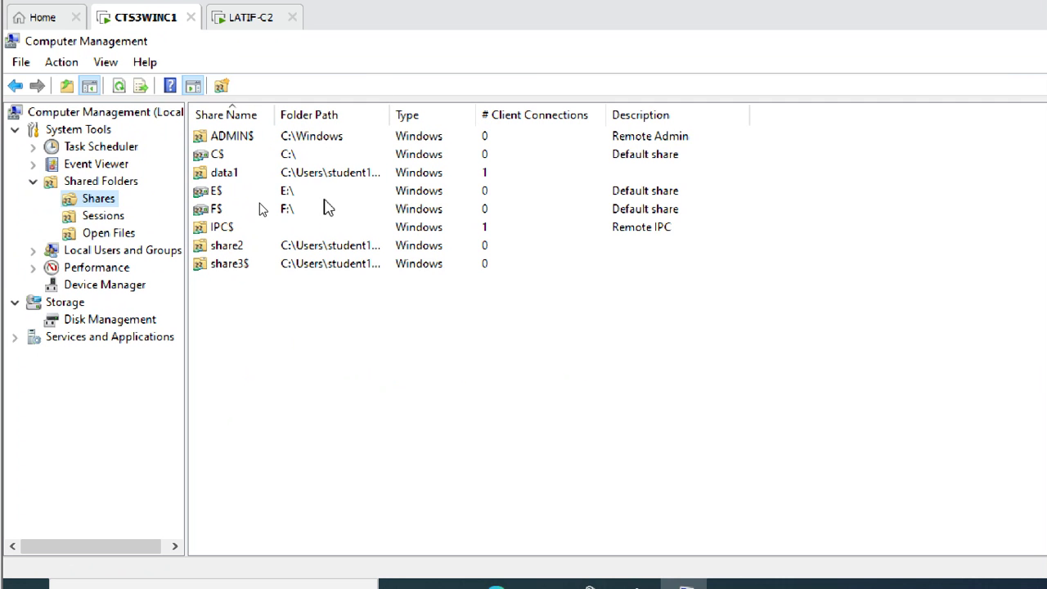
{"action": "left_click", "coordinate": [237, 246]}
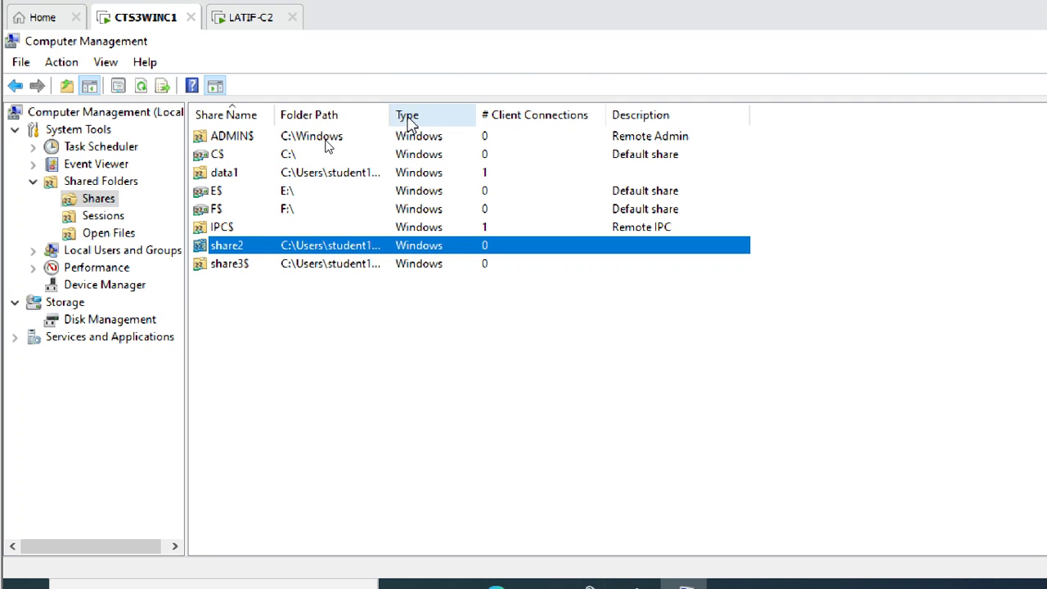
{"action": "left_click_drag", "start_coordinate": [387, 114], "coordinate": [554, 114]}
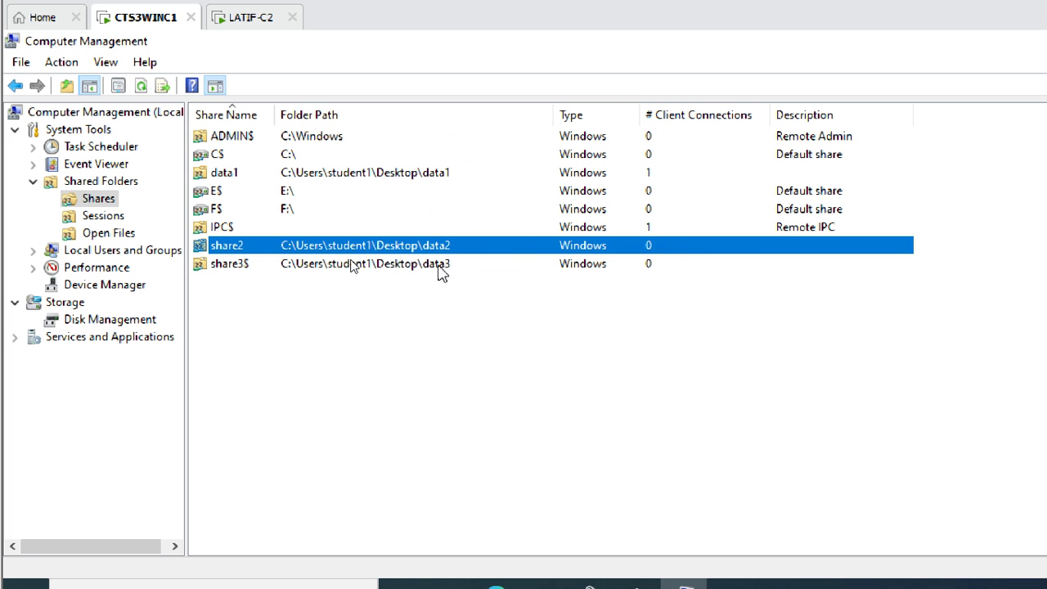
{"action": "left_click", "coordinate": [437, 269]}
{"action": "key", "text": "Up"}
{"action": "key", "text": "Down"}
{"action": "left_click", "coordinate": [274, 174]}
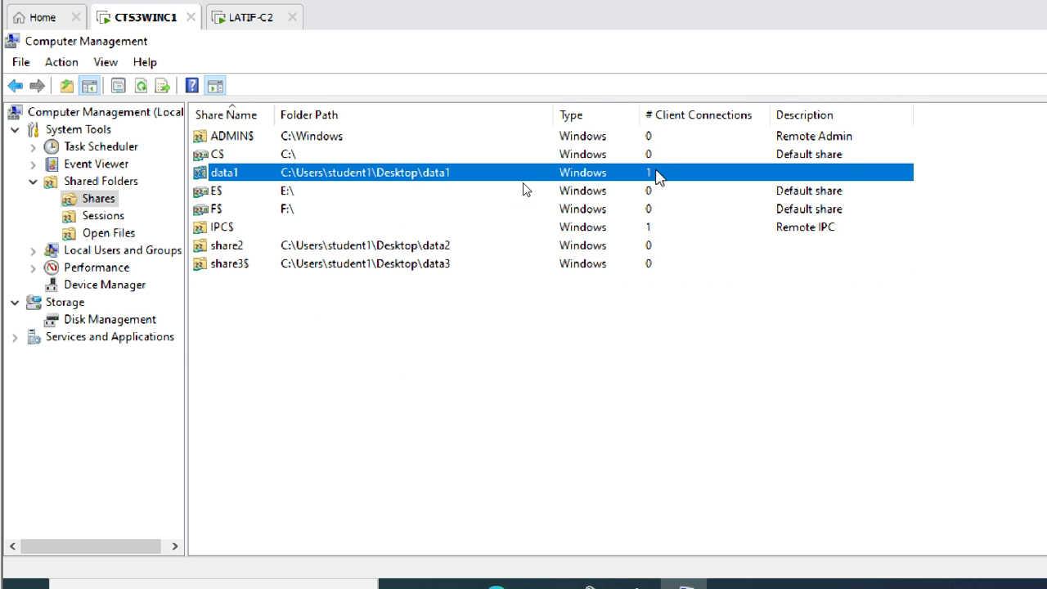
{"action": "left_click", "coordinate": [248, 401]}
Step: Expand Local Users and Groups, list Users, and open student2's Properties from its context menu
{"action": "left_click", "coordinate": [144, 254]}
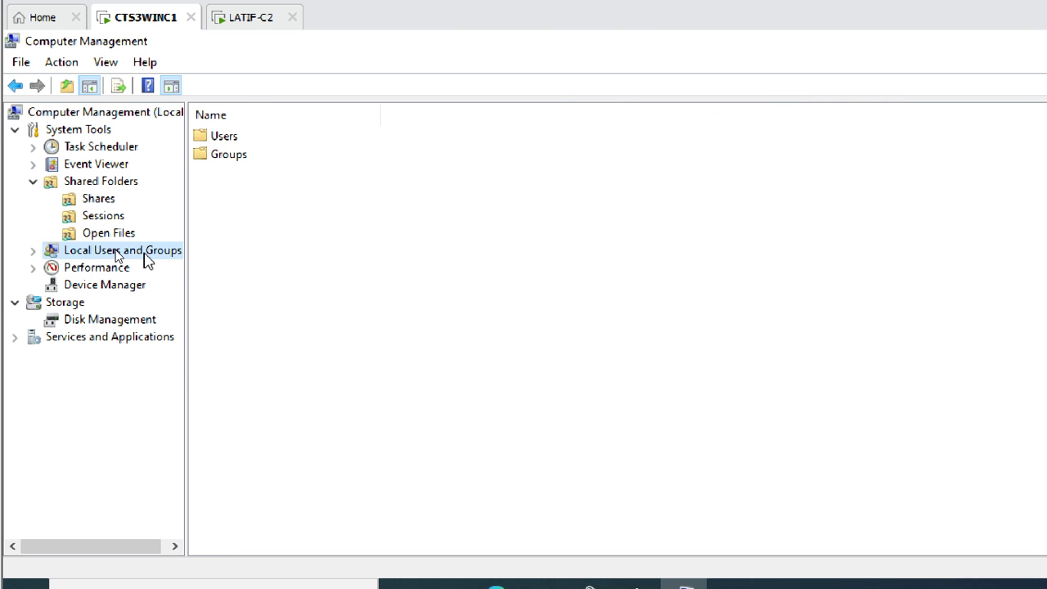
{"action": "left_click", "coordinate": [33, 251]}
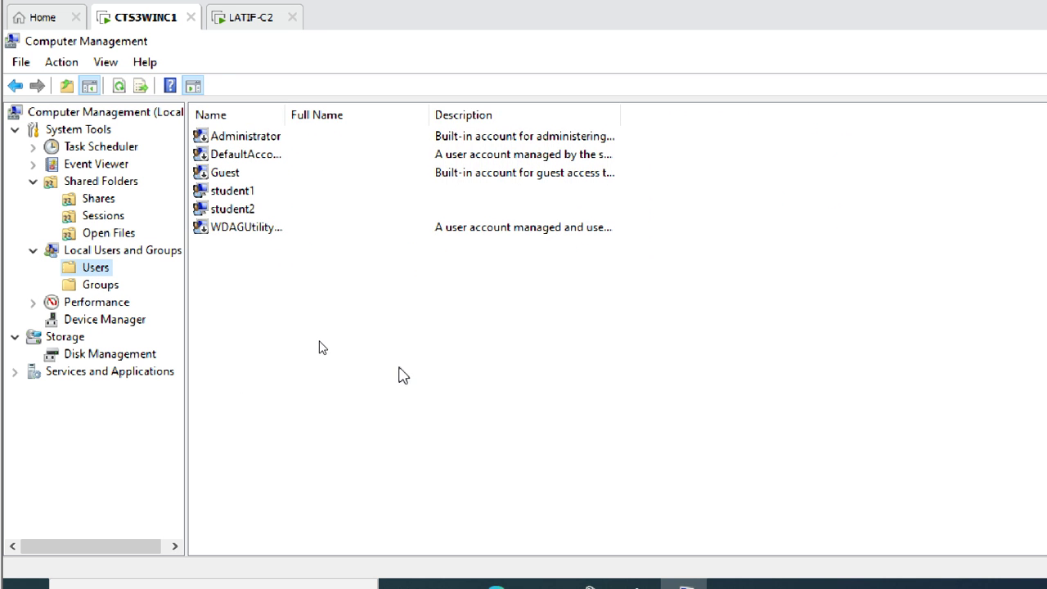
{"action": "left_click", "coordinate": [254, 192]}
{"action": "left_click", "coordinate": [256, 212]}
{"action": "right_click", "coordinate": [256, 215]}
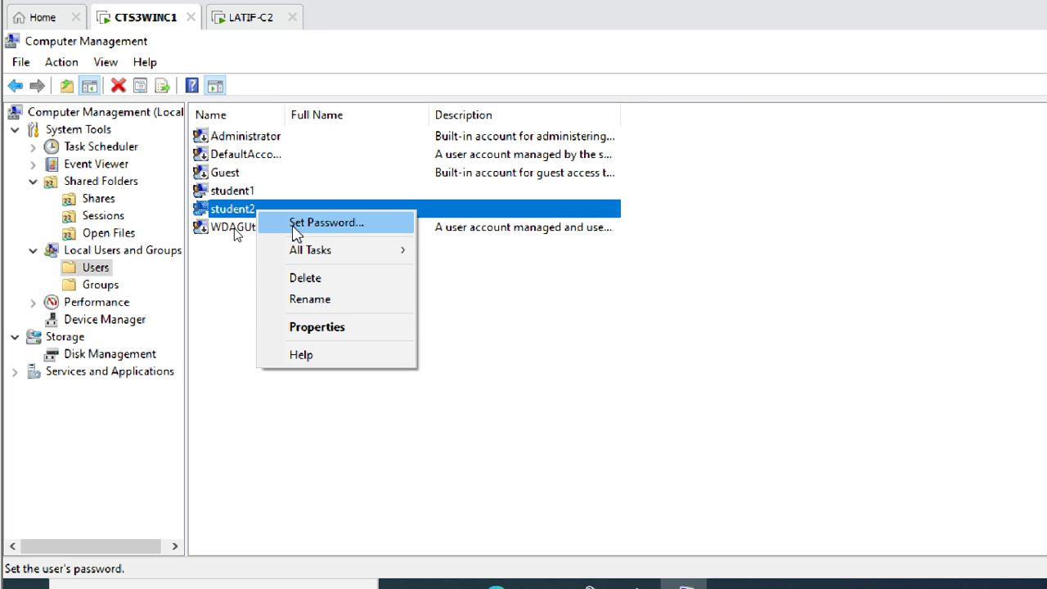
{"action": "left_click", "coordinate": [383, 478]}
{"action": "left_click", "coordinate": [356, 382]}
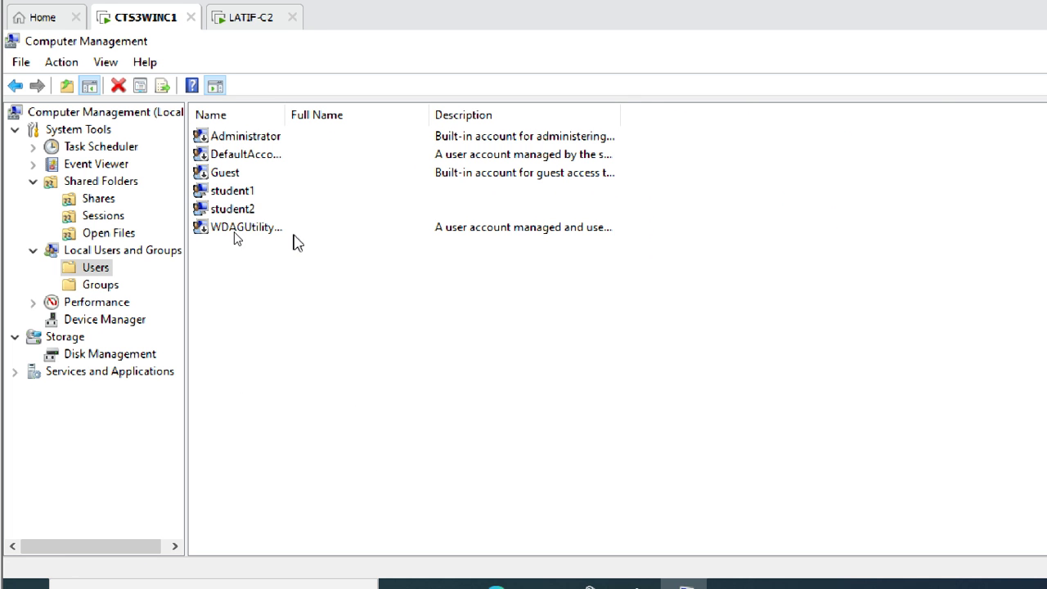
{"action": "right_click", "coordinate": [291, 214]}
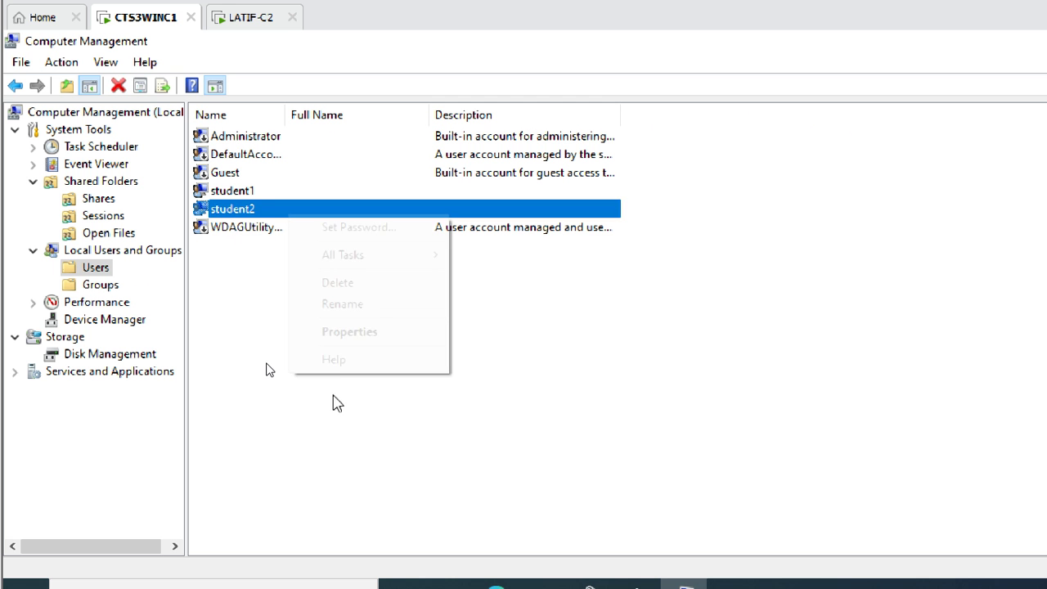
{"action": "left_click", "coordinate": [349, 333]}
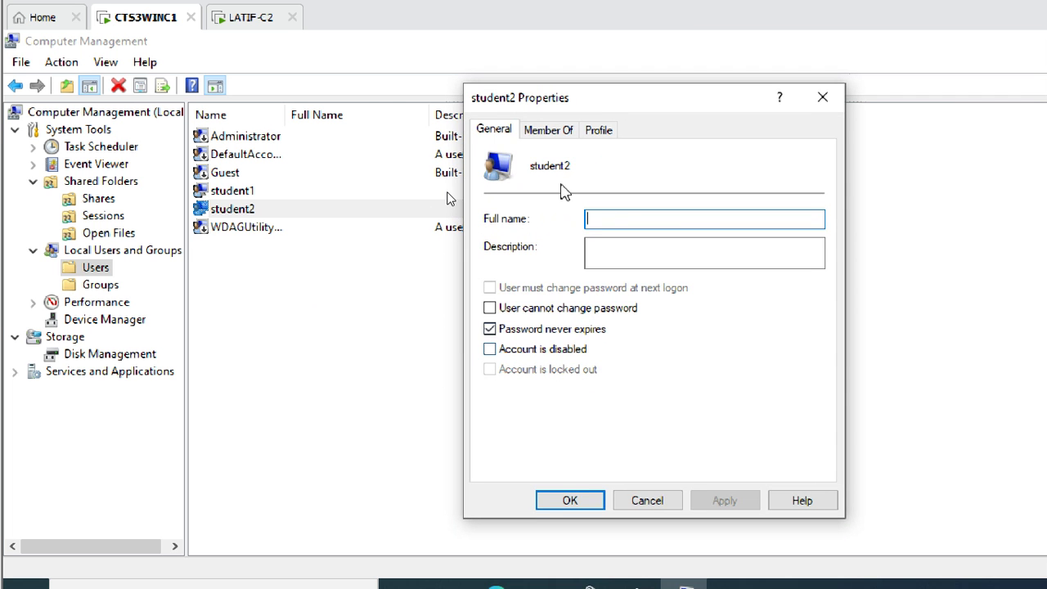
Step: Review student2's Member Of, Profile and General tabs, then cancel the Properties dialog
{"action": "left_click", "coordinate": [560, 133]}
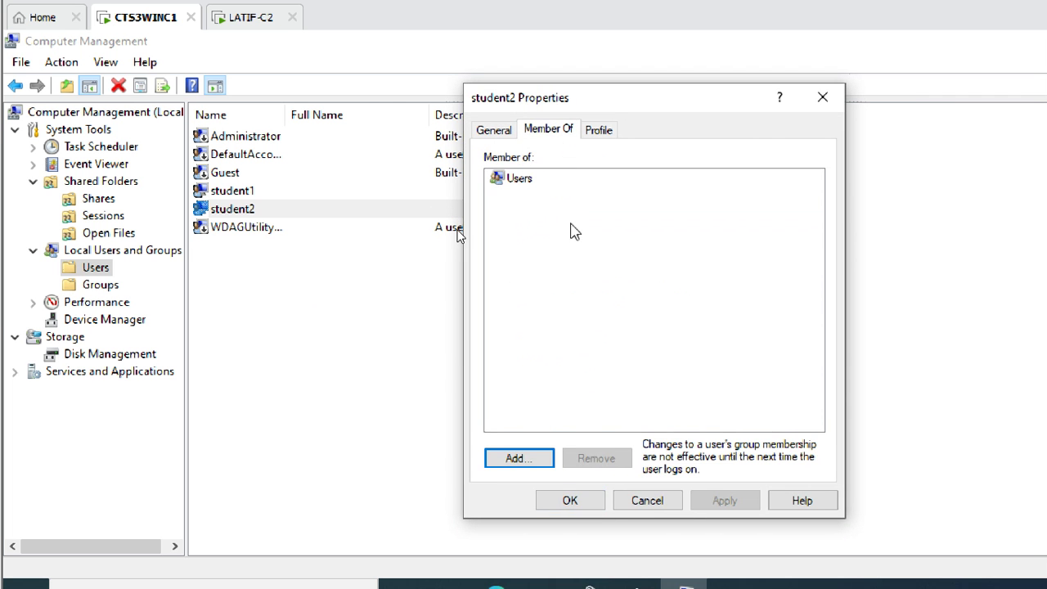
{"action": "left_click", "coordinate": [525, 183]}
{"action": "left_click", "coordinate": [600, 136]}
{"action": "left_click", "coordinate": [550, 132]}
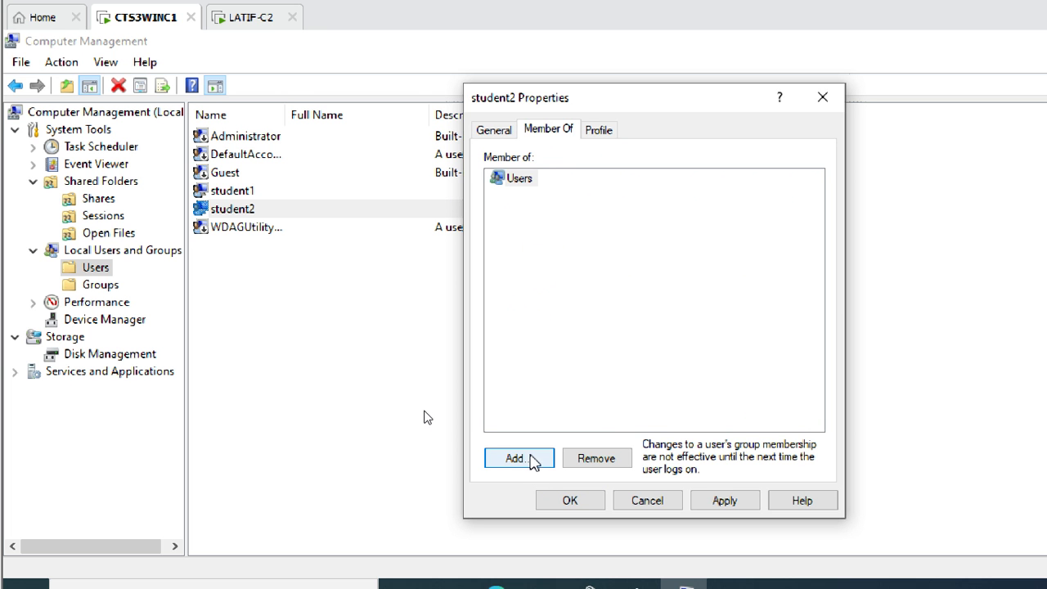
{"action": "left_click", "coordinate": [492, 131]}
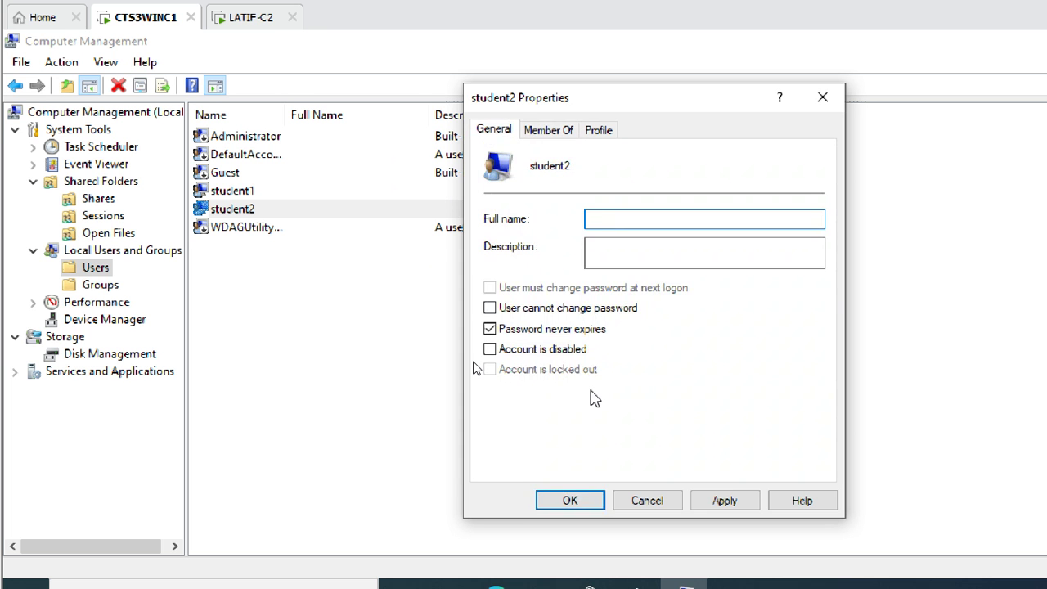
{"action": "left_click", "coordinate": [664, 499]}
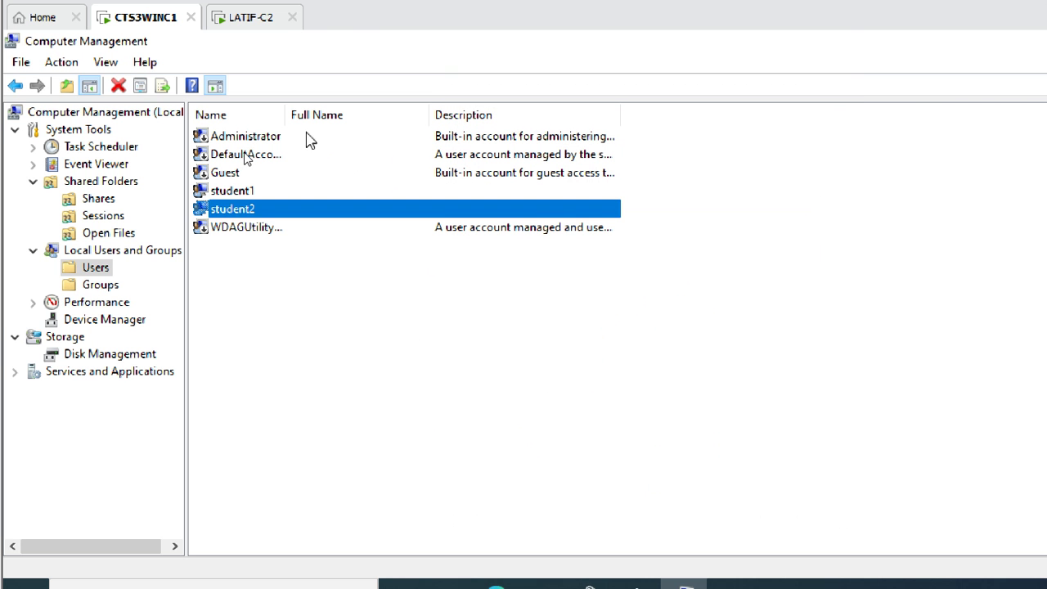
Step: Auto-fit the Users list Name column and select the Administrator account
{"action": "double_click", "coordinate": [284, 114]}
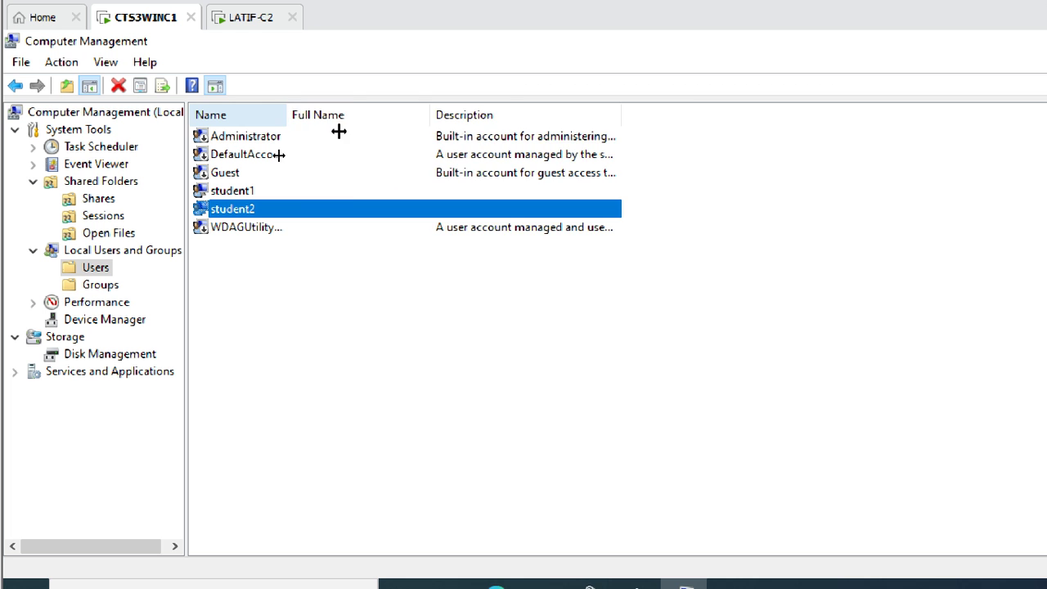
{"action": "left_click", "coordinate": [261, 140]}
{"action": "left_click", "coordinate": [301, 311]}
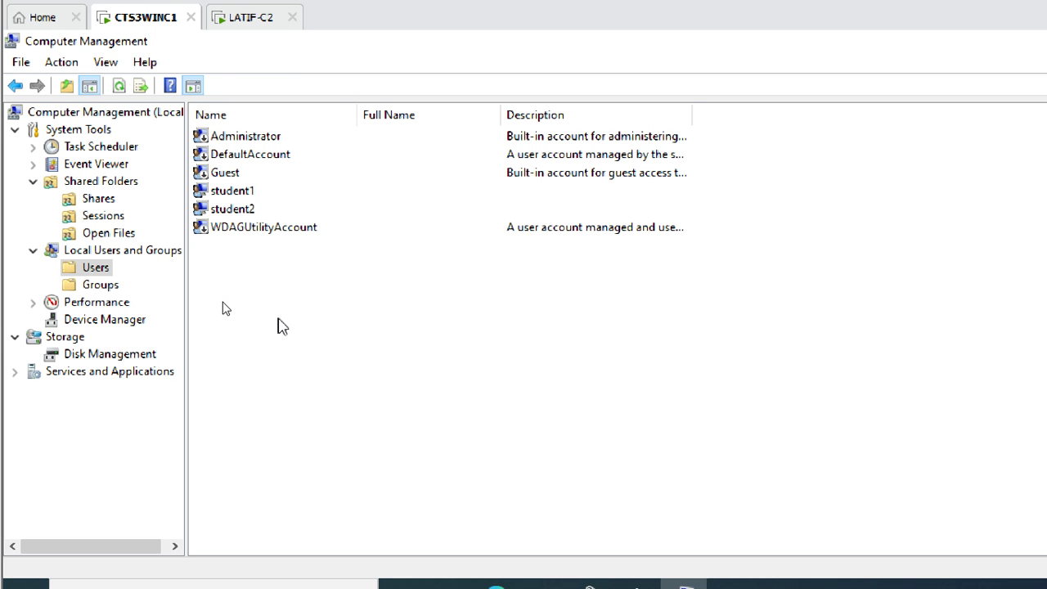
{"action": "left_click", "coordinate": [247, 141]}
{"action": "double_click", "coordinate": [247, 138]}
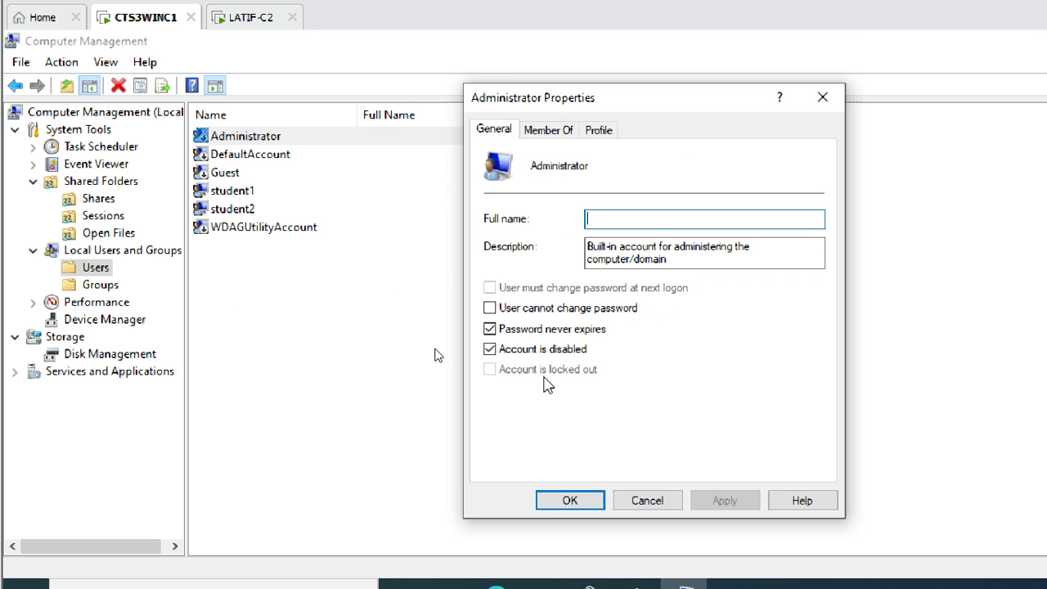
{"action": "left_click", "coordinate": [542, 351]}
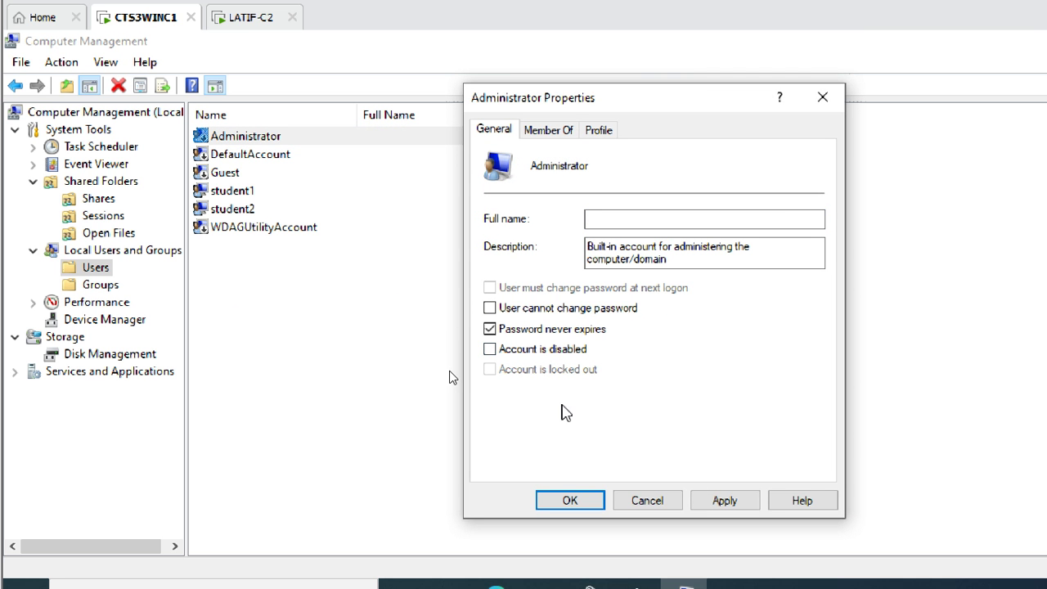
{"action": "key", "text": "super+plus"}
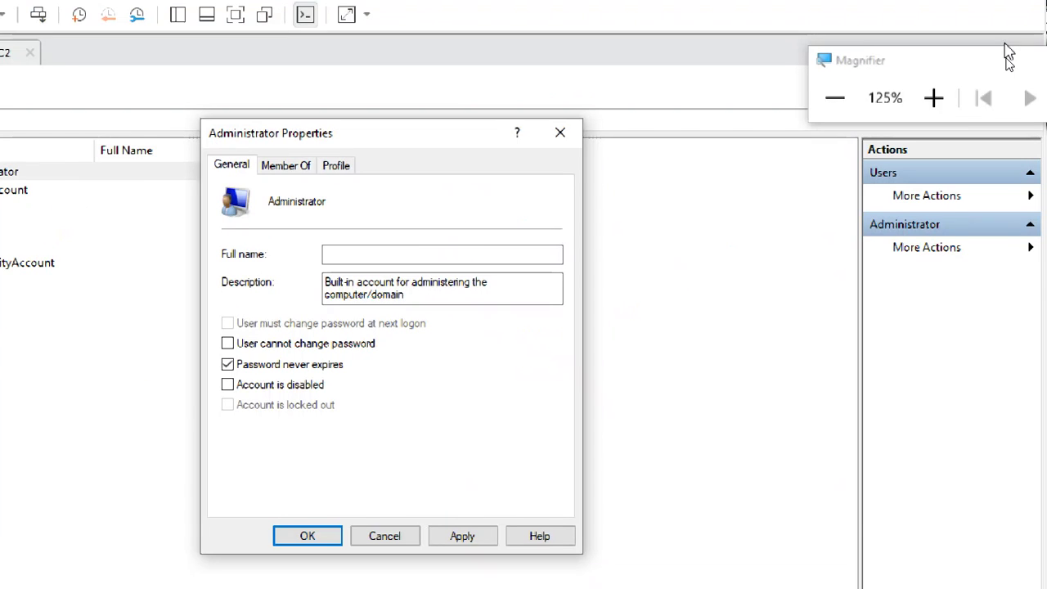
{"action": "left_click", "coordinate": [934, 97]}
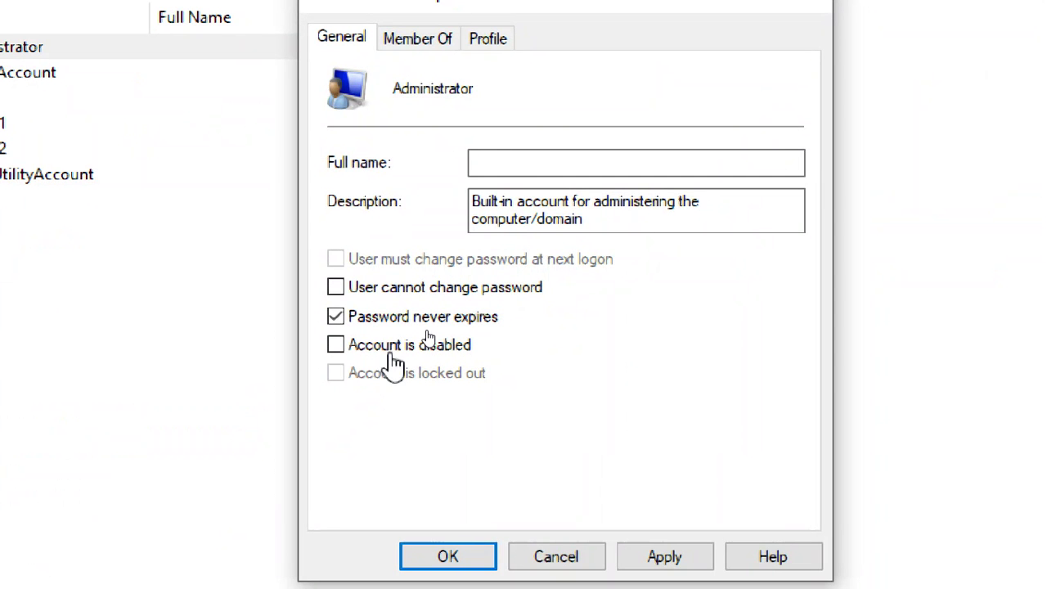
{"action": "left_click", "coordinate": [409, 357]}
{"action": "left_click", "coordinate": [410, 358]}
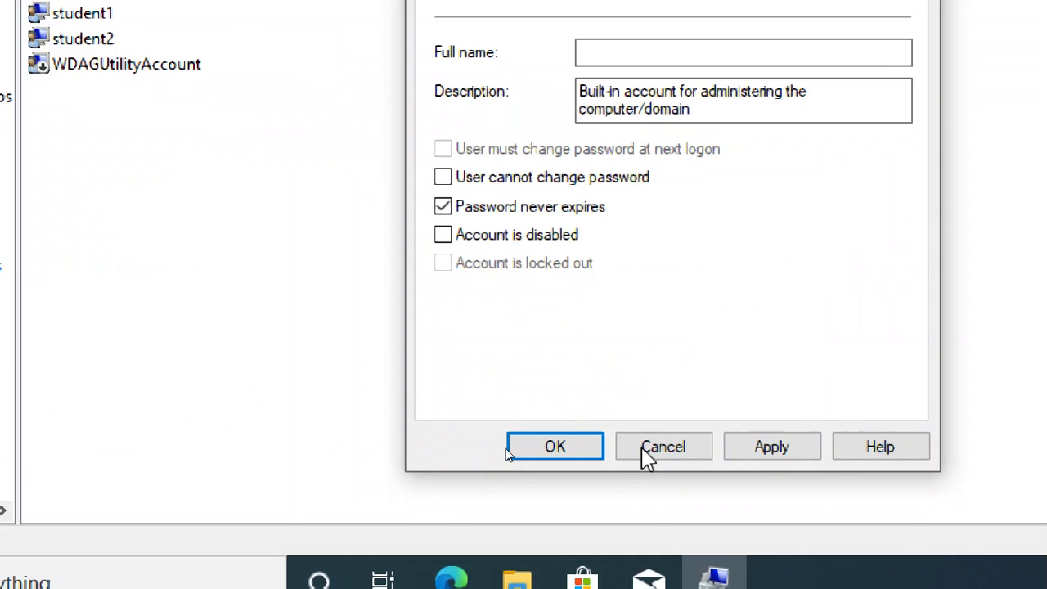
{"action": "left_click", "coordinate": [659, 452]}
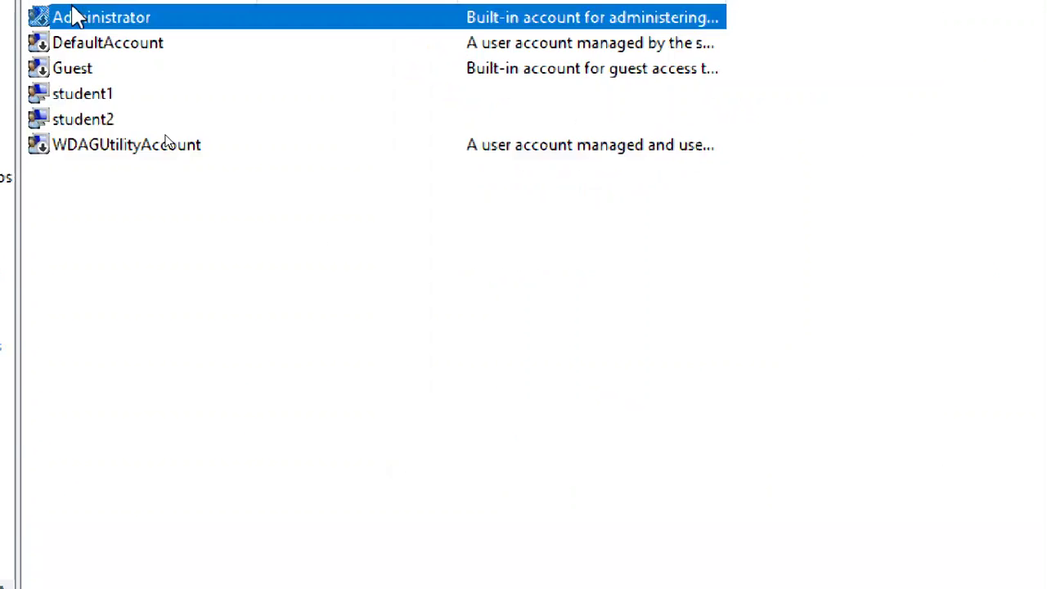
{"action": "left_click", "coordinate": [237, 286]}
{"action": "double_click", "coordinate": [236, 286]}
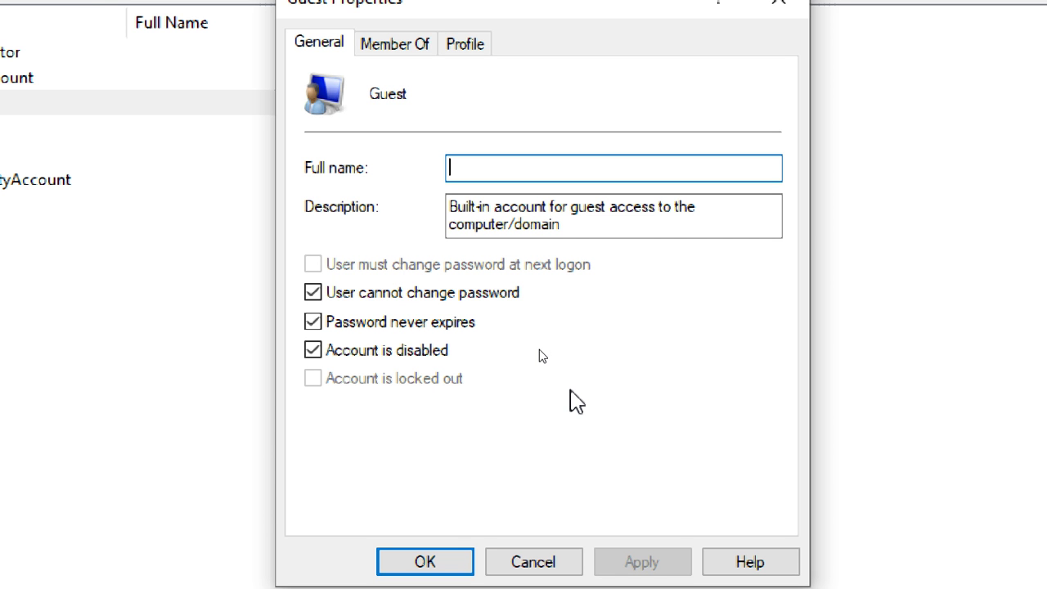
{"action": "left_click", "coordinate": [314, 351]}
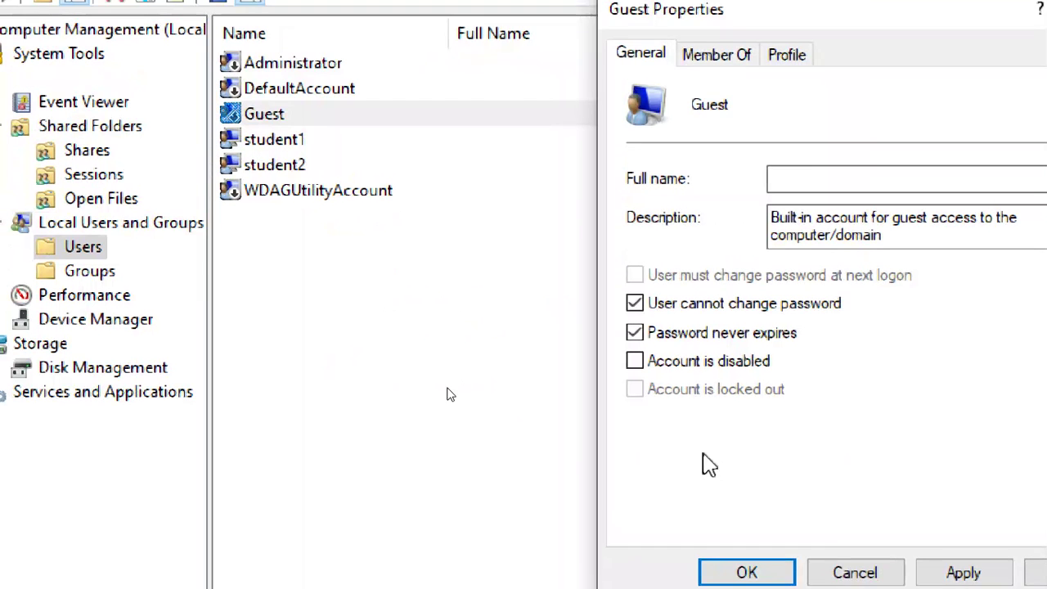
{"action": "left_click", "coordinate": [854, 561]}
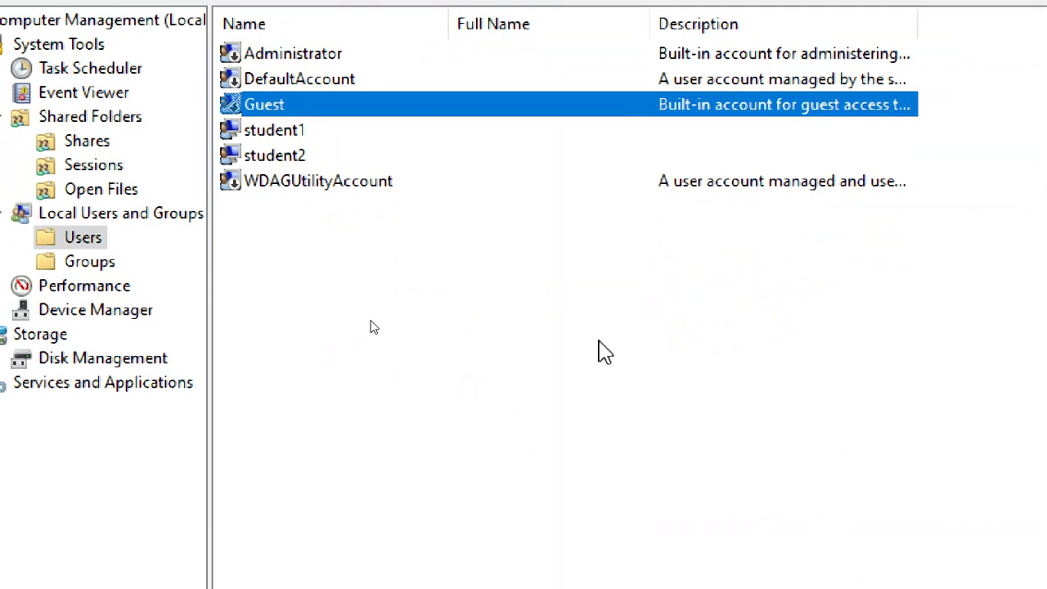
Step: Bring up the Users list context menu with New User..., reopening it after one dismissal
{"action": "right_click", "coordinate": [540, 303]}
{"action": "left_click", "coordinate": [398, 264]}
{"action": "right_click", "coordinate": [391, 254]}
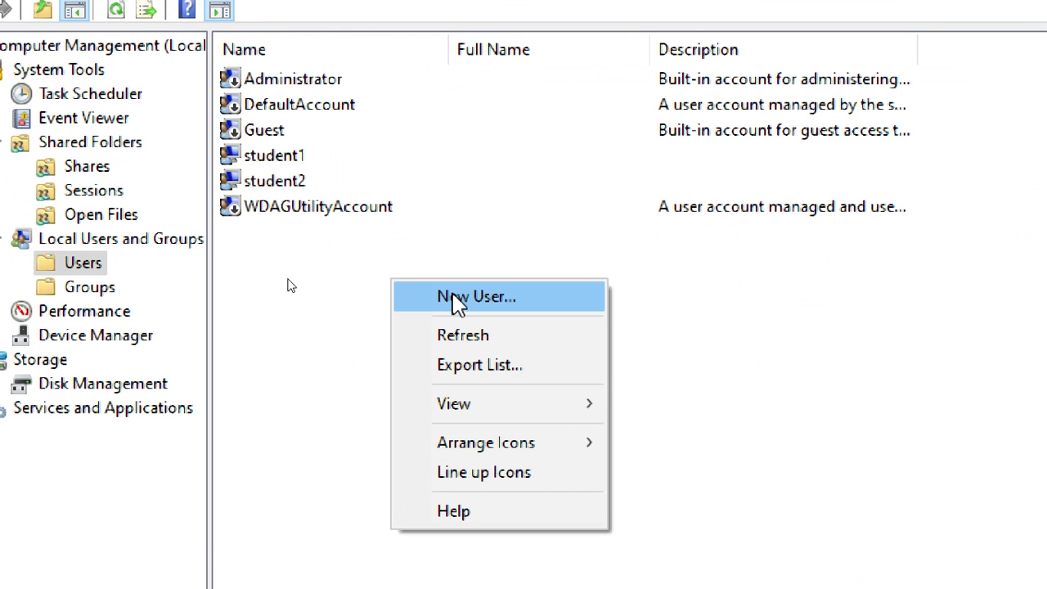
Step: Start a New User with user name student3 and full name 'student3 vedic'
{"action": "left_click", "coordinate": [491, 298]}
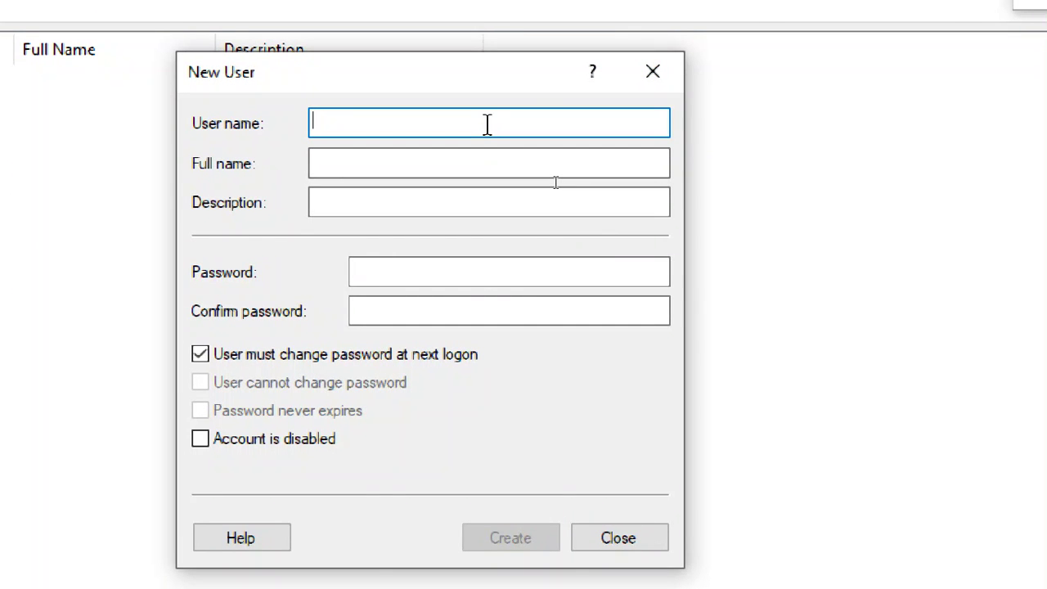
{"action": "type", "text": "st"}
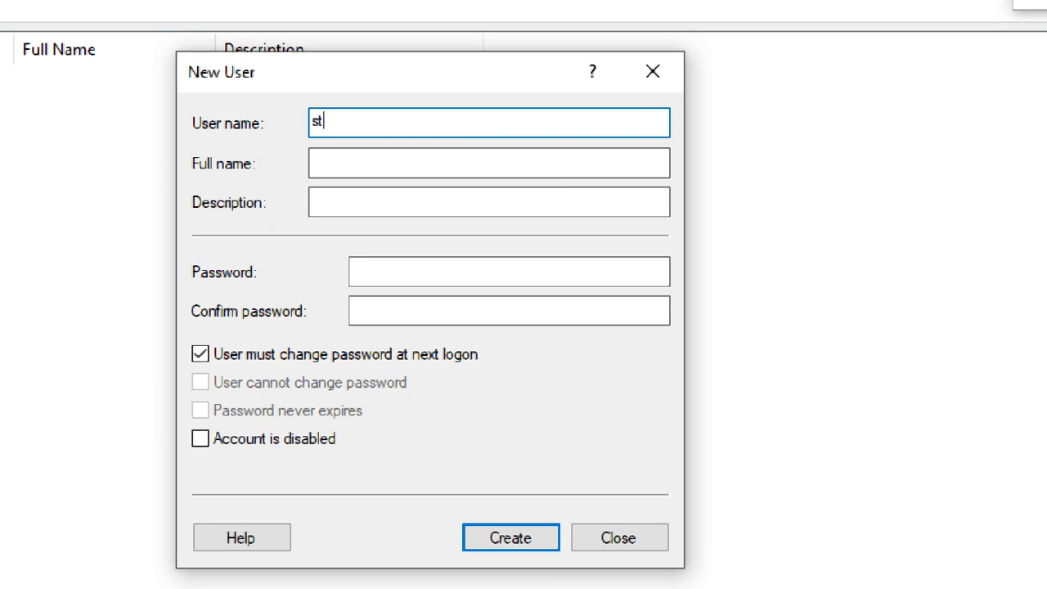
{"action": "type", "text": "udent3"}
{"action": "key", "text": "Tab"}
{"action": "type", "text": "student"}
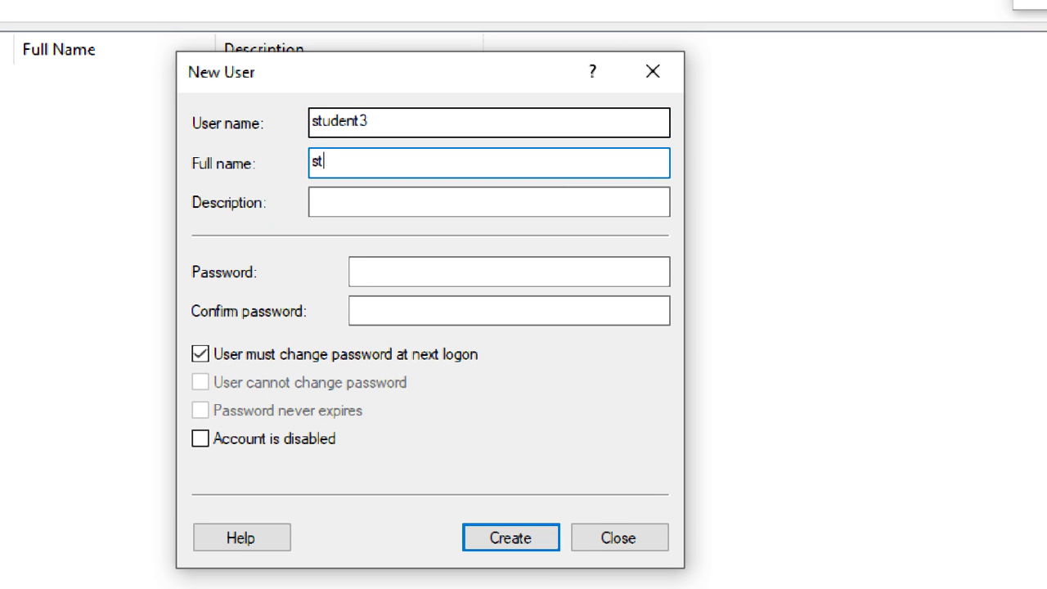
{"action": "type", "text": "3"}
{"action": "key", "text": "Tab"}
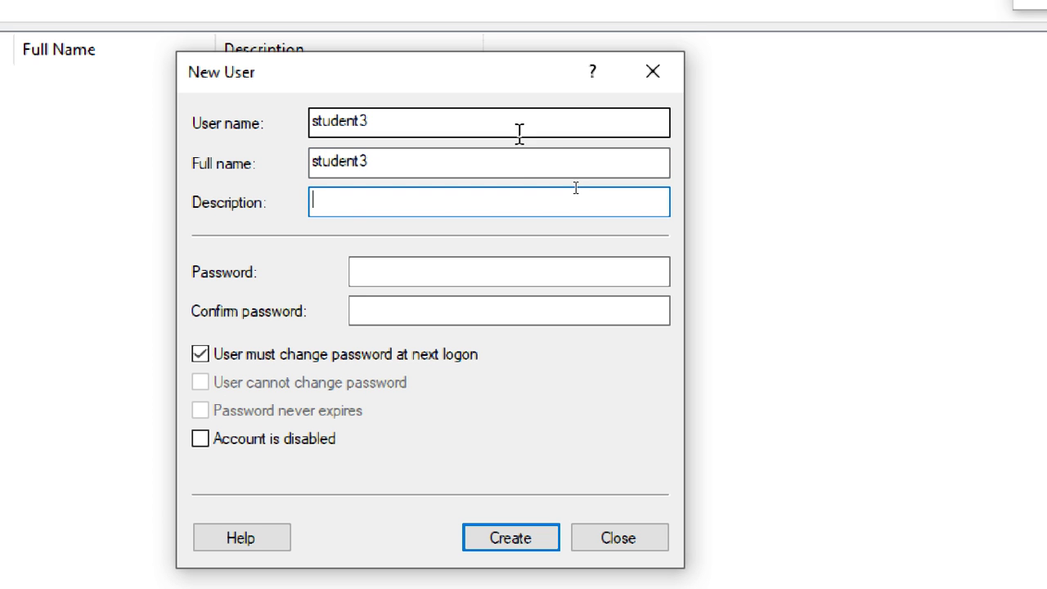
{"action": "left_click", "coordinate": [535, 164]}
{"action": "type", "text": "vedic"}
{"action": "left_click", "coordinate": [490, 210]}
{"action": "left_click", "coordinate": [475, 278]}
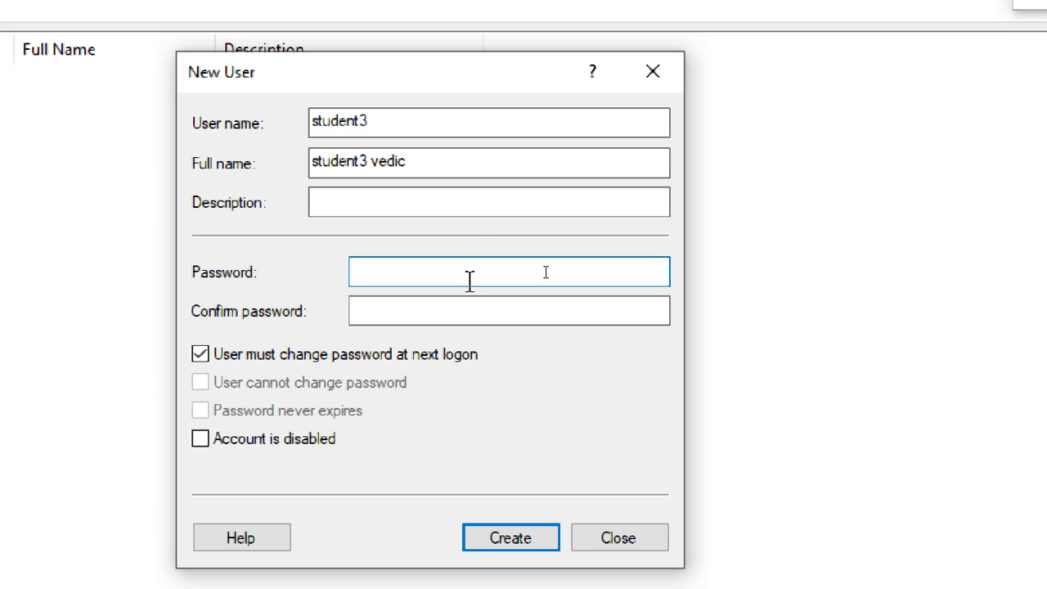
Step: Clear 'User must change password at next logon', leaving the other account options unchecked
{"action": "left_click", "coordinate": [328, 361]}
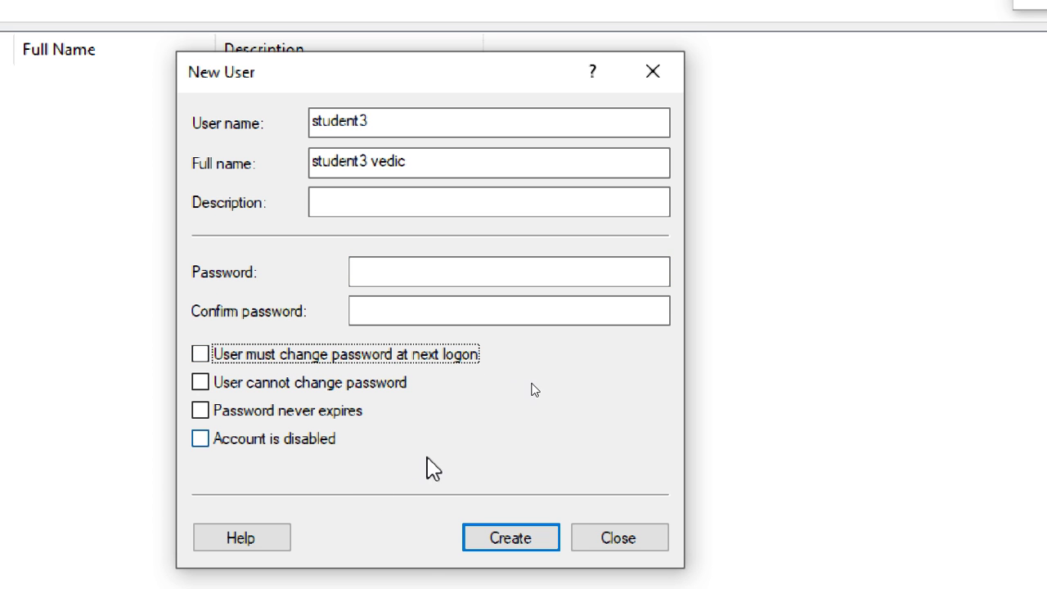
{"action": "left_click", "coordinate": [335, 376]}
{"action": "left_click", "coordinate": [330, 405]}
{"action": "left_click", "coordinate": [327, 375]}
{"action": "left_click", "coordinate": [337, 405]}
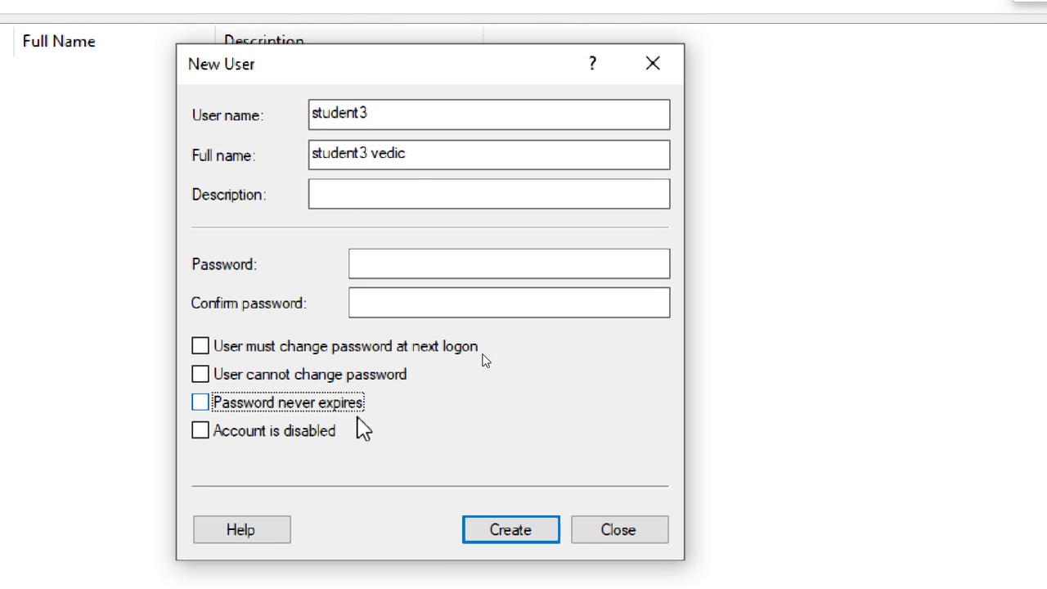
{"action": "left_click", "coordinate": [309, 435]}
{"action": "left_click", "coordinate": [313, 442]}
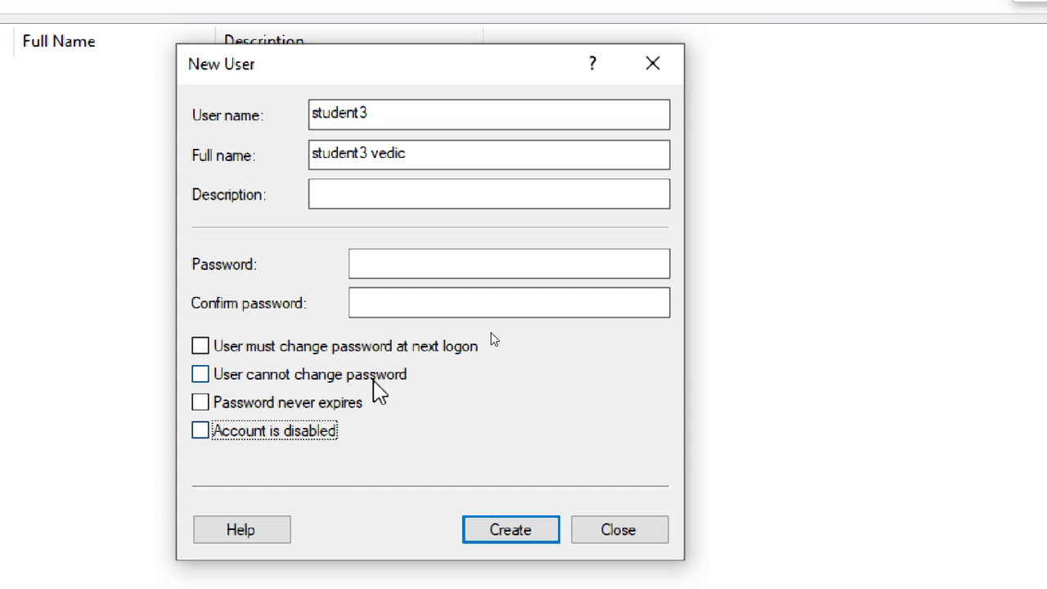
{"action": "left_click", "coordinate": [374, 385]}
{"action": "left_click", "coordinate": [350, 403]}
{"action": "left_click", "coordinate": [352, 377]}
{"action": "left_click", "coordinate": [349, 404]}
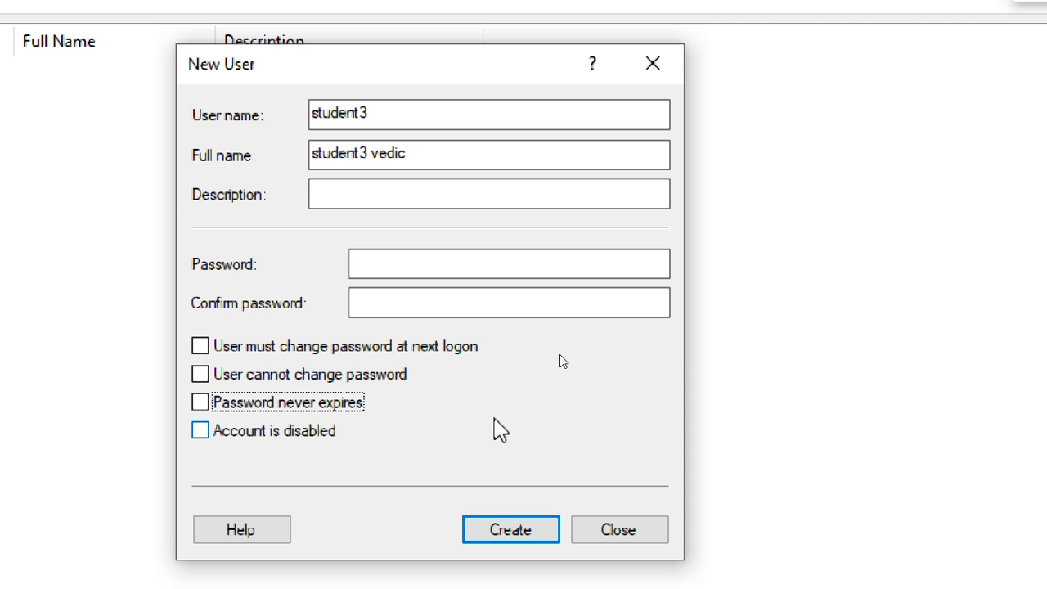
Step: Create the student3 account and close the New User dialog
{"action": "left_click", "coordinate": [425, 303]}
{"action": "left_click", "coordinate": [504, 528]}
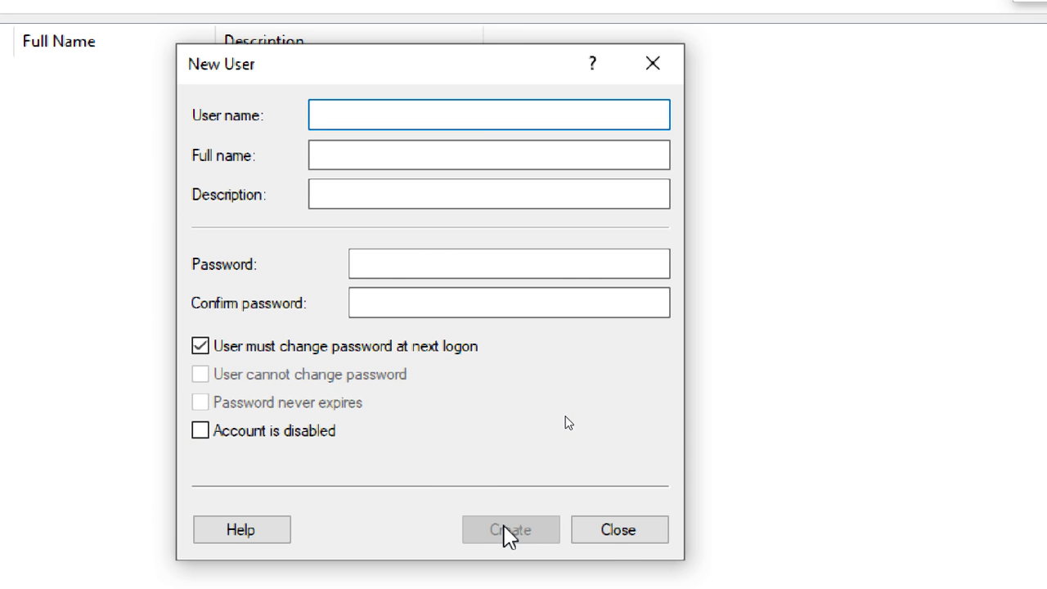
{"action": "left_click", "coordinate": [625, 536]}
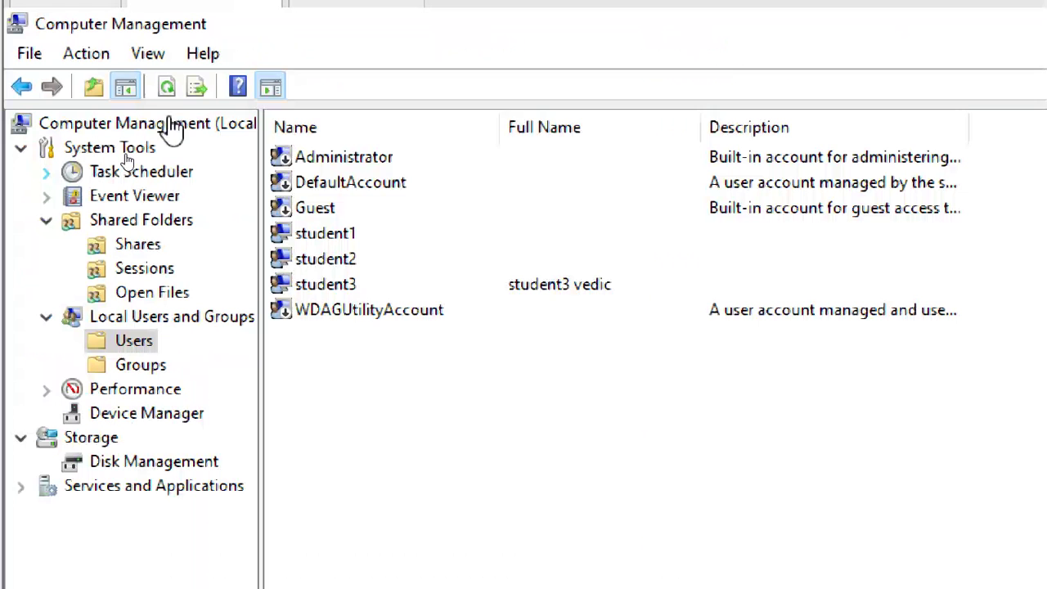
{"action": "left_click", "coordinate": [353, 285]}
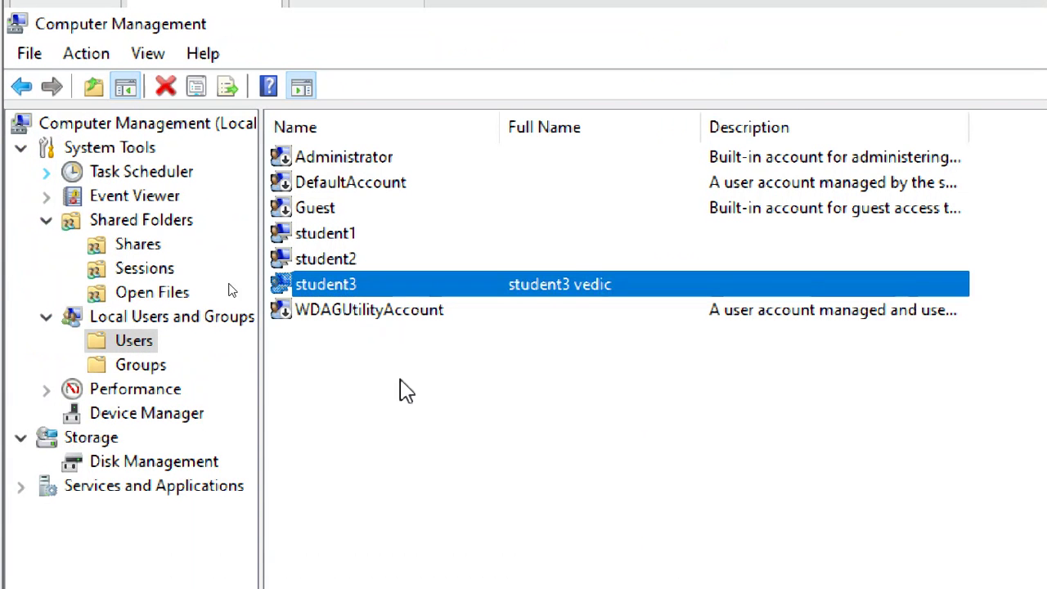
{"action": "left_click", "coordinate": [327, 233]}
{"action": "left_click", "coordinate": [342, 261]}
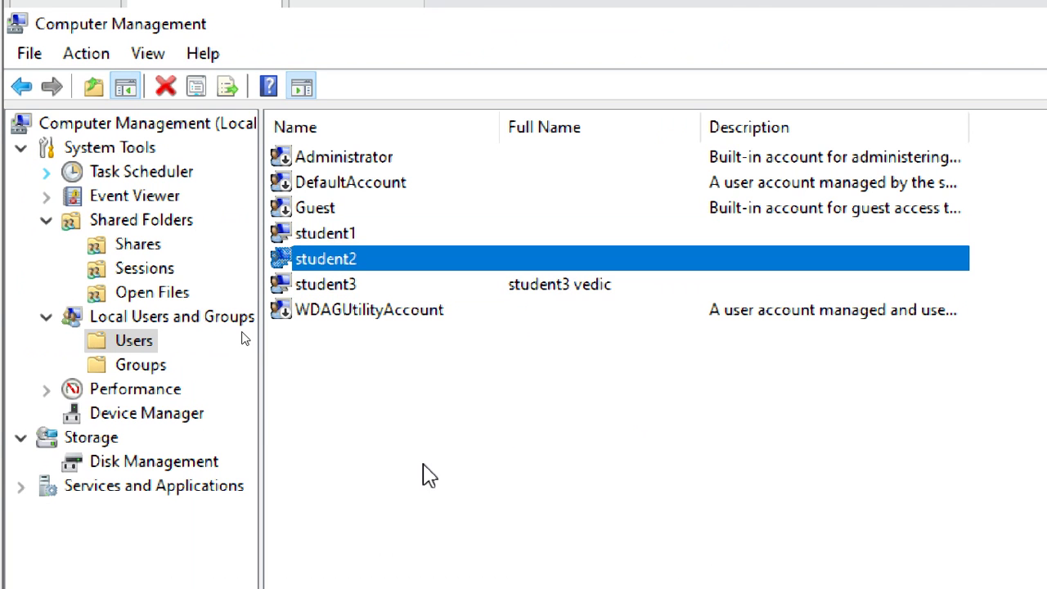
{"action": "left_click", "coordinate": [326, 288]}
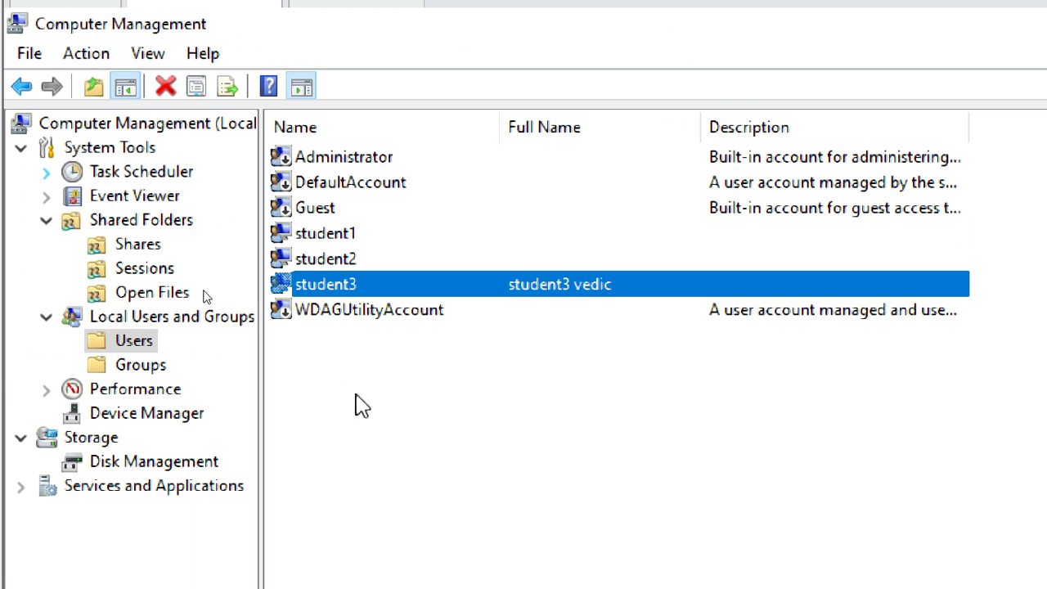
Step: Open student3's Properties on the Member Of tab and begin adding a group
{"action": "double_click", "coordinate": [357, 286]}
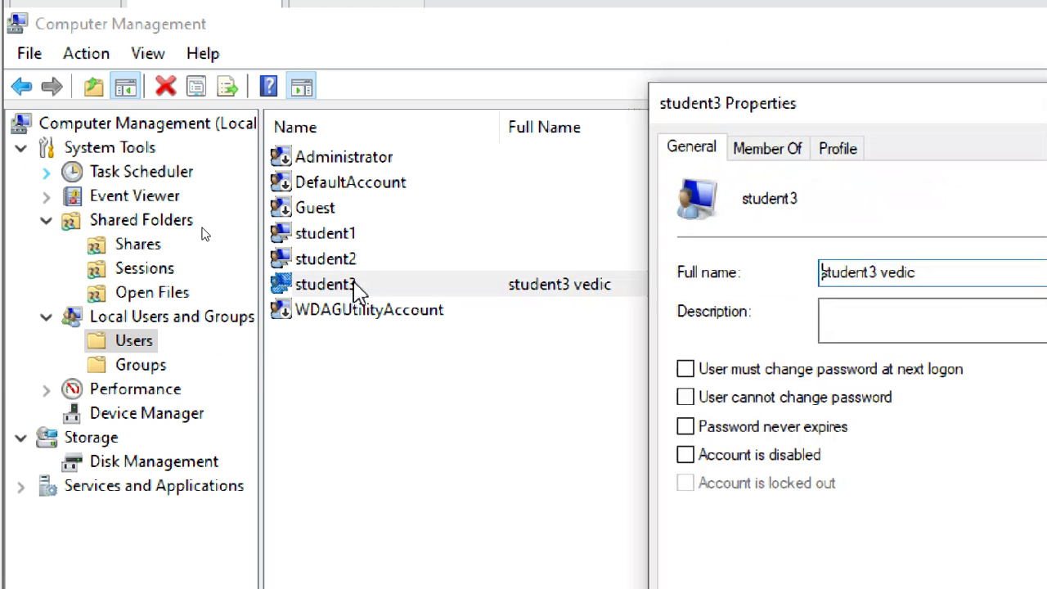
{"action": "left_click", "coordinate": [778, 149]}
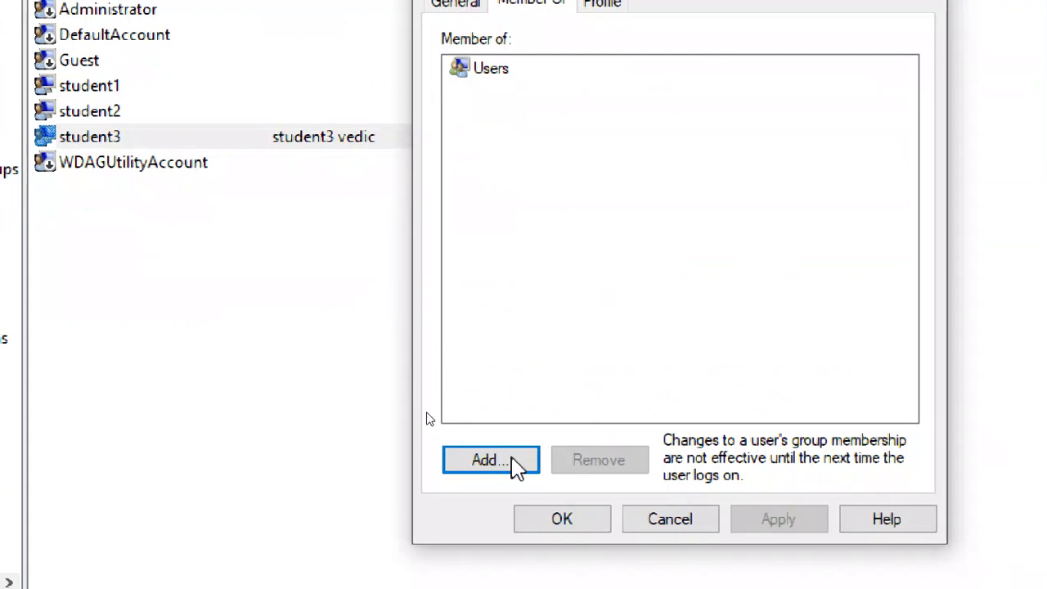
{"action": "left_click", "coordinate": [644, 588]}
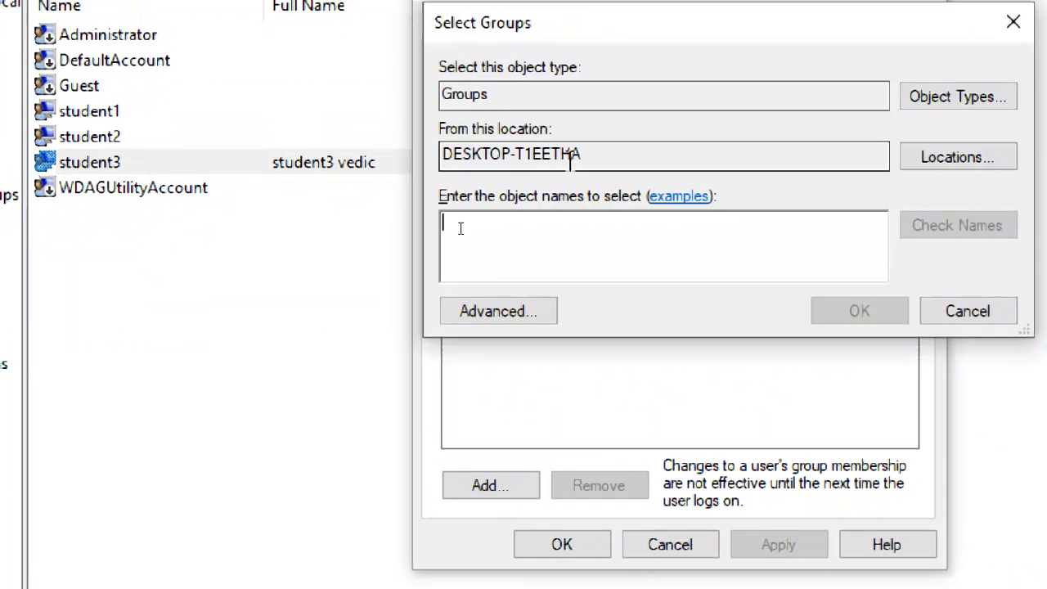
{"action": "type", "text": "adminis"}
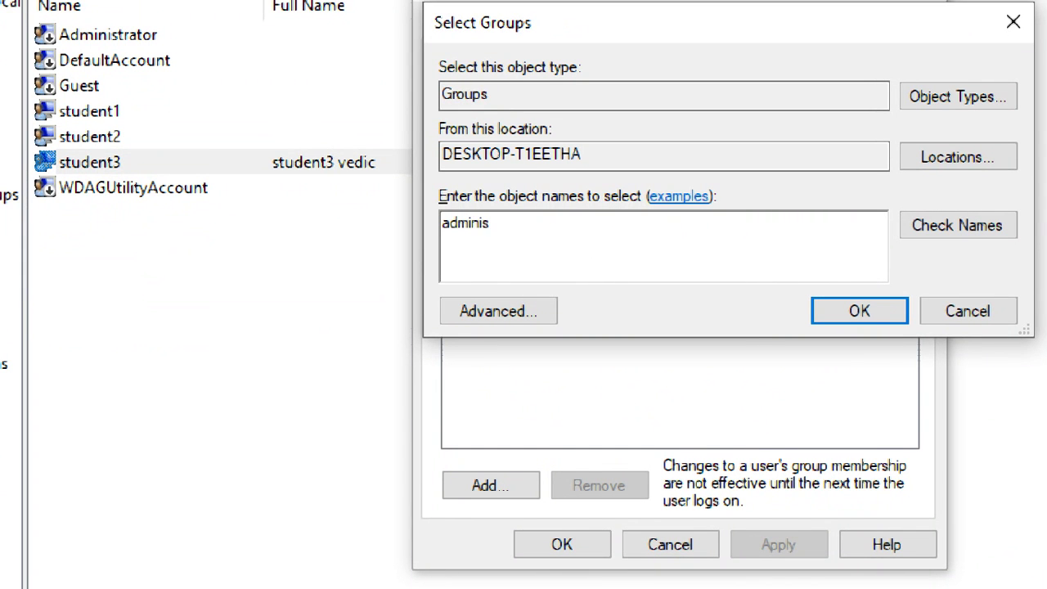
{"action": "key", "text": "BackSpace"}
{"action": "key", "text": "BackSpace"}
{"action": "key", "text": "BackSpace"}
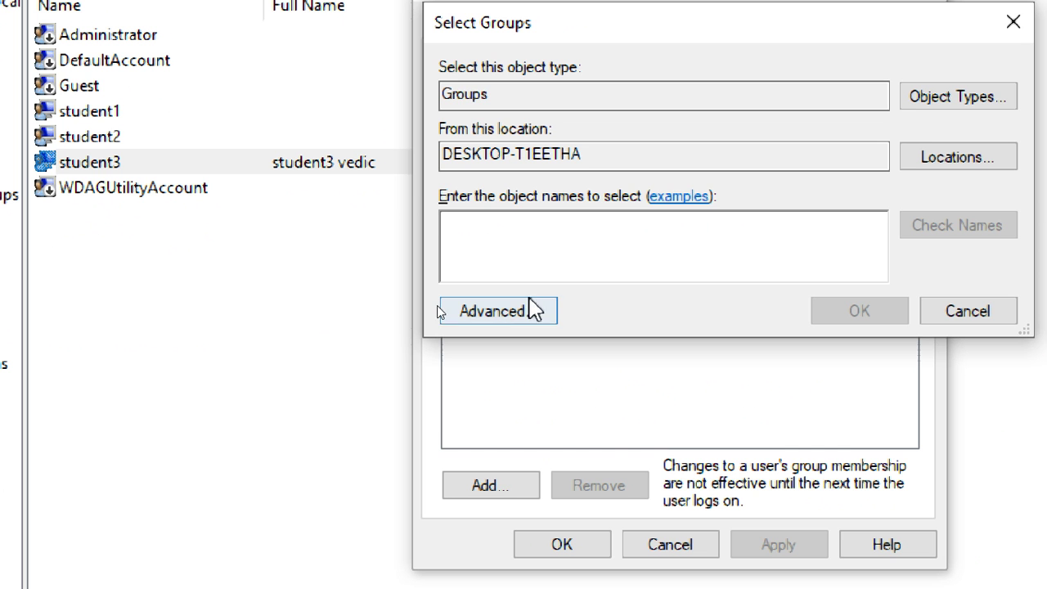
Step: Find and add the Administrators group via Advanced search, then apply and close the properties
{"action": "left_click", "coordinate": [475, 95]}
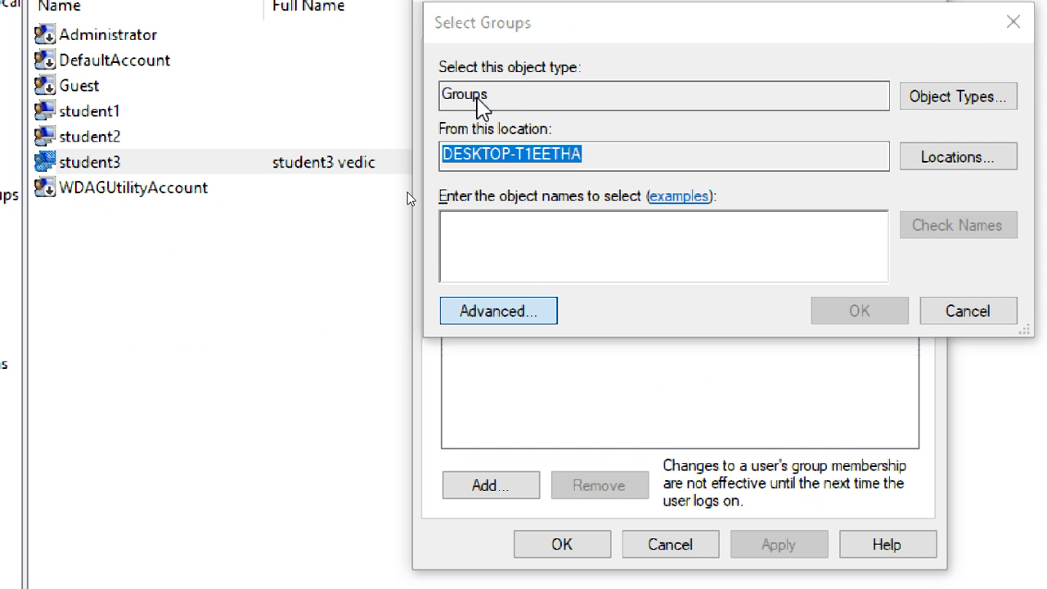
{"action": "left_click", "coordinate": [946, 171]}
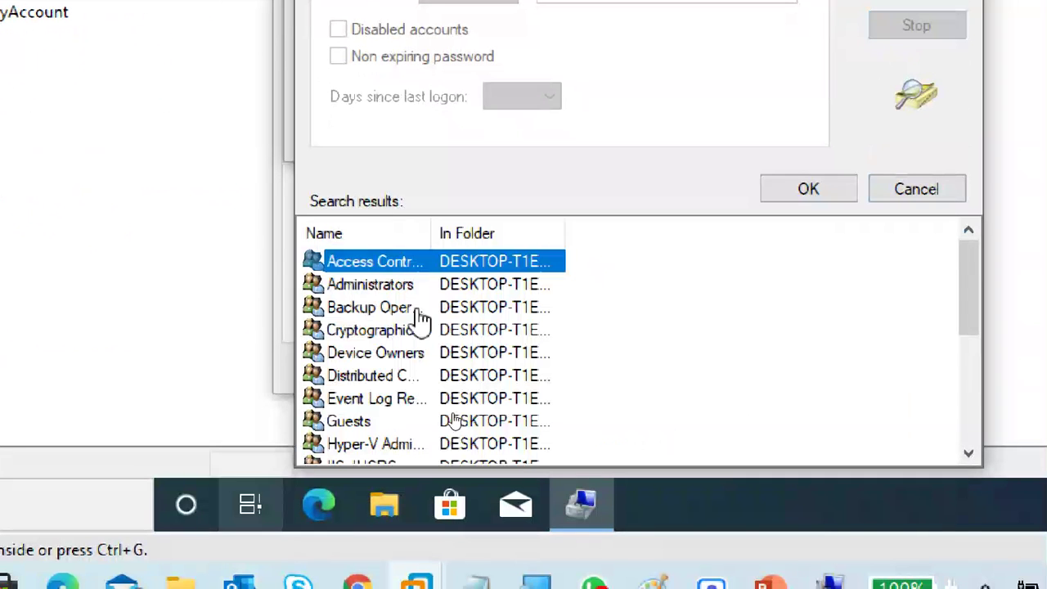
{"action": "left_click", "coordinate": [413, 286]}
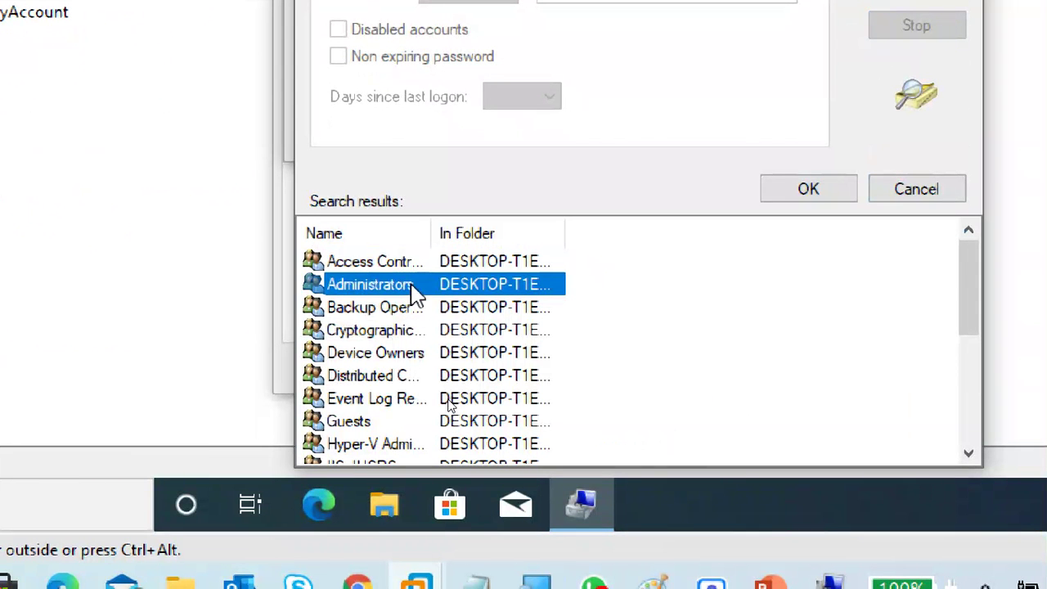
{"action": "left_click", "coordinate": [808, 190]}
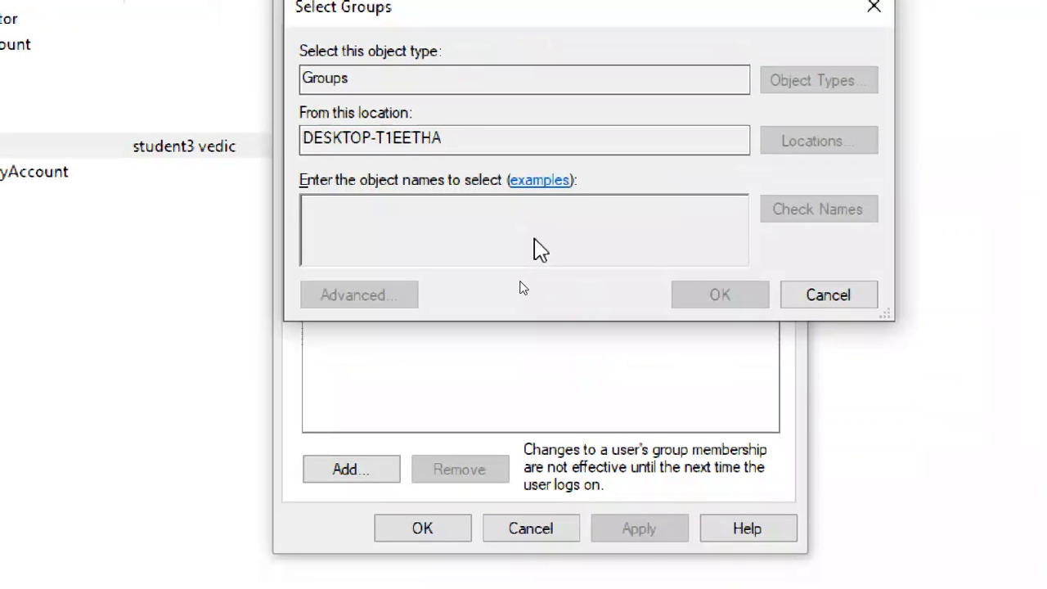
{"action": "left_click", "coordinate": [695, 306]}
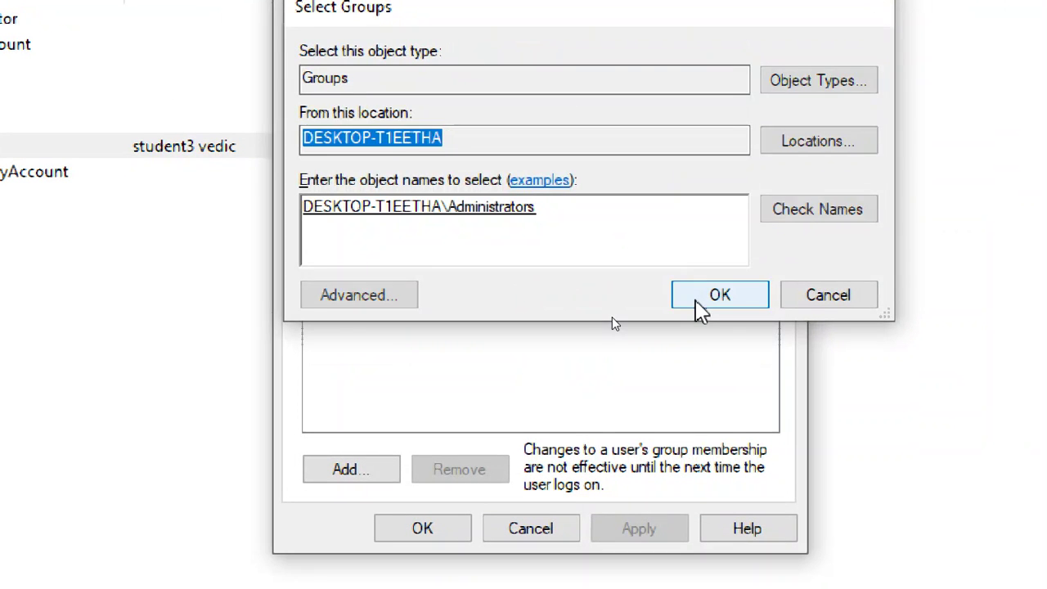
{"action": "left_click", "coordinate": [364, 78]}
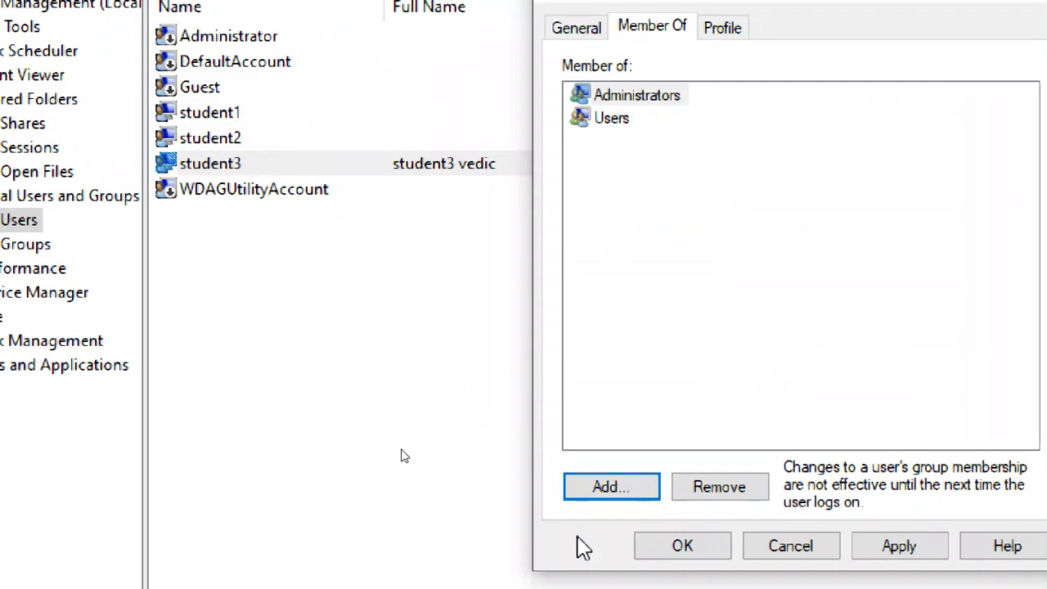
{"action": "left_click", "coordinate": [898, 523]}
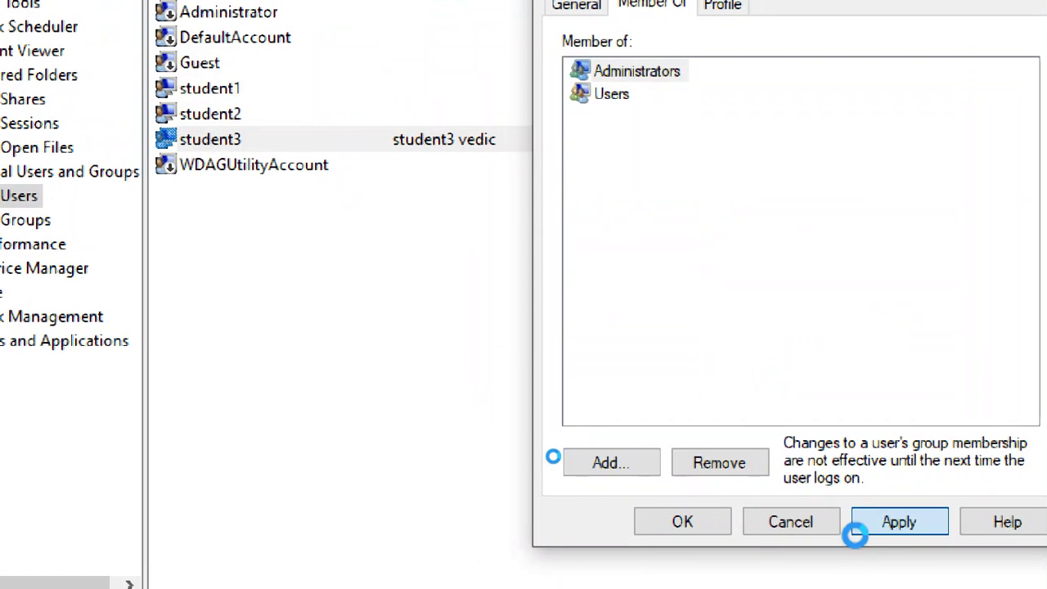
{"action": "left_click", "coordinate": [679, 522]}
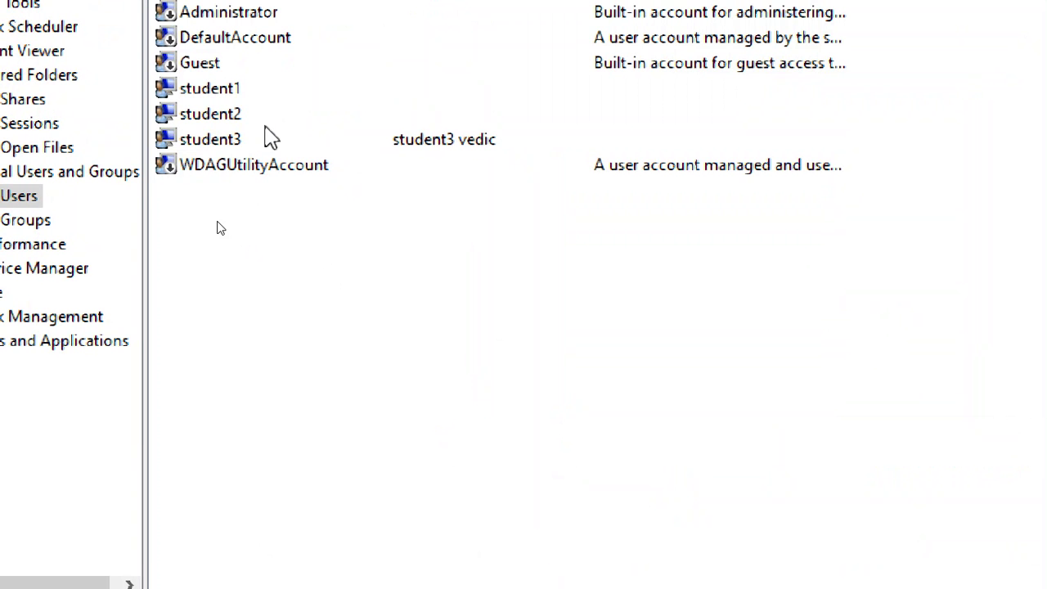
Step: Browse the Hyper-V Administrators, Power Users and Remote Desktop Users groups, then show Performance
{"action": "left_click", "coordinate": [268, 141]}
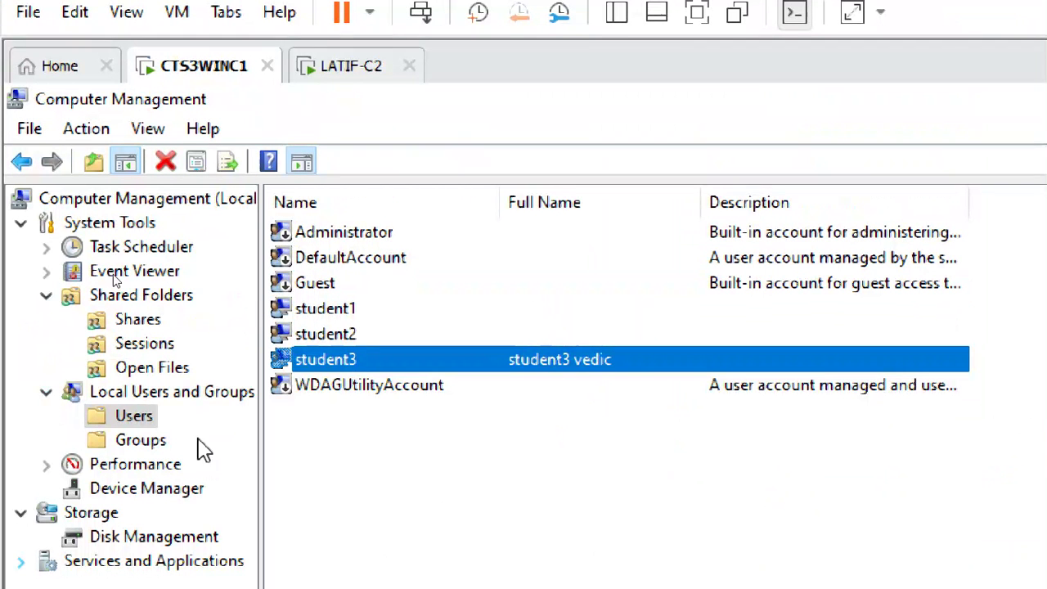
{"action": "left_click", "coordinate": [160, 444]}
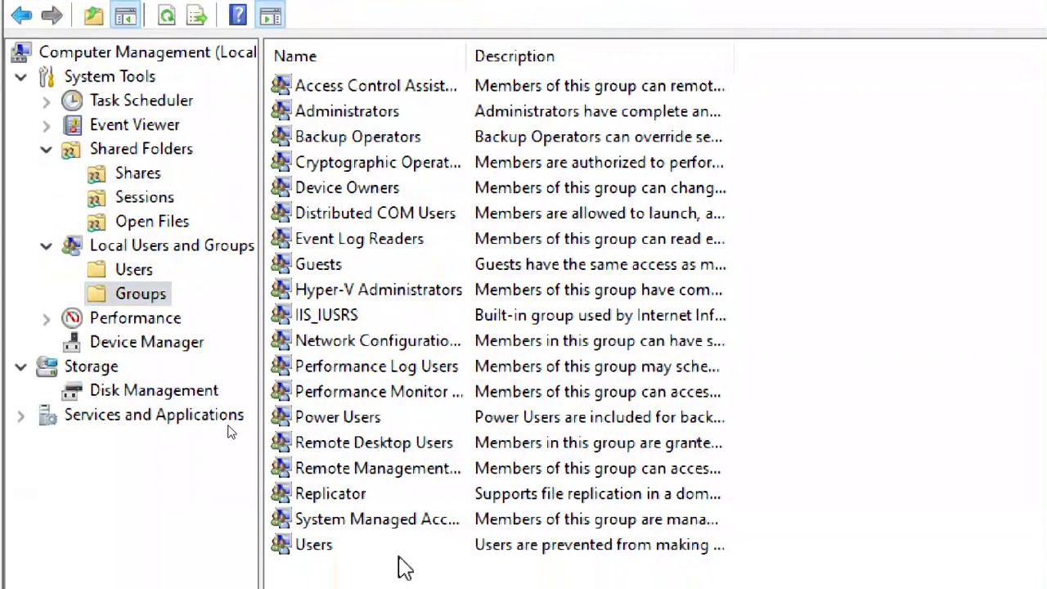
{"action": "left_click", "coordinate": [392, 293]}
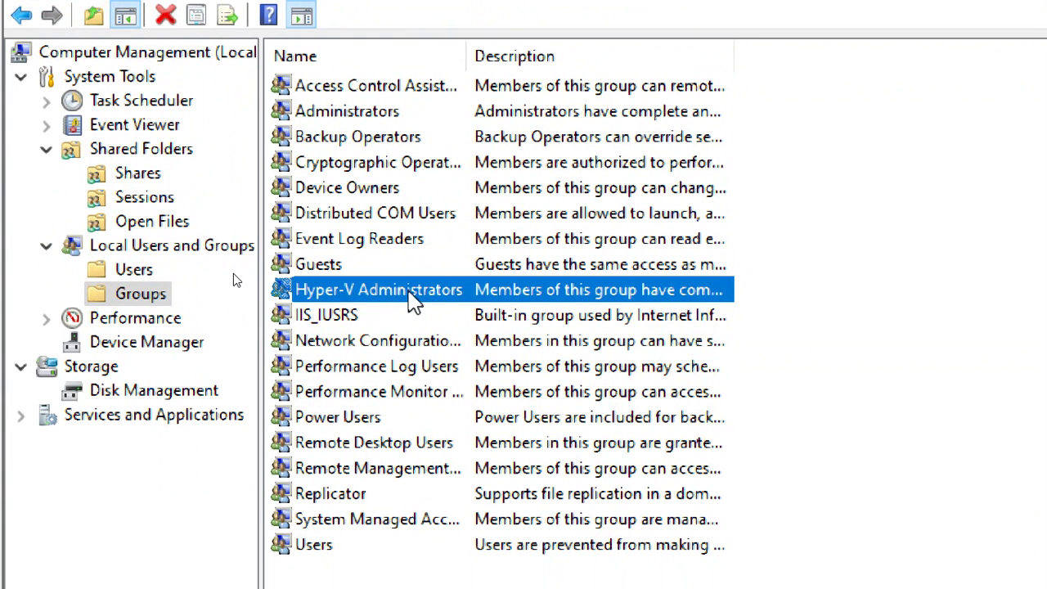
{"action": "left_click", "coordinate": [396, 419]}
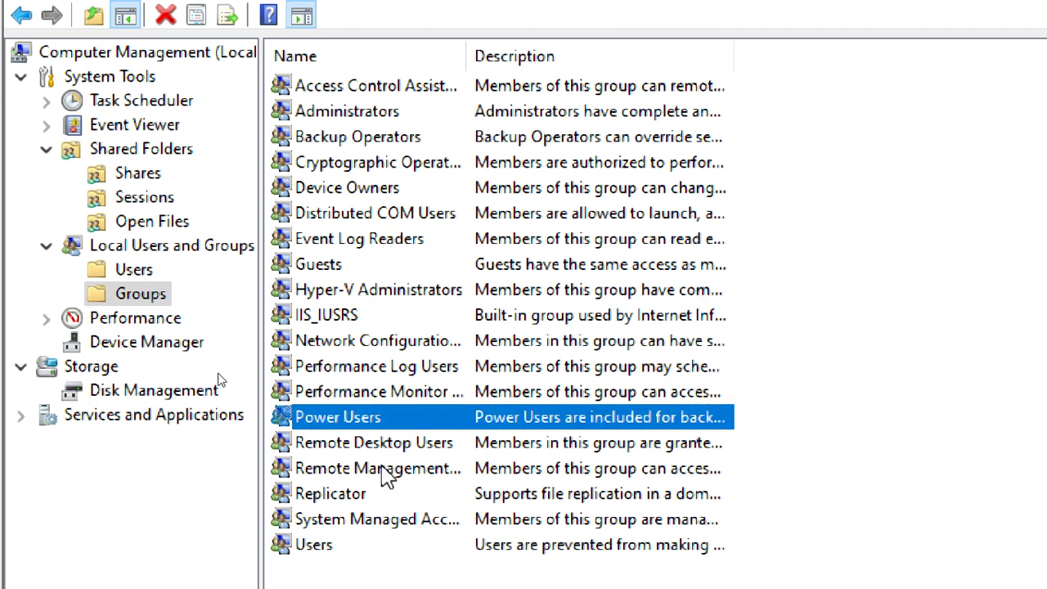
{"action": "left_click", "coordinate": [385, 444]}
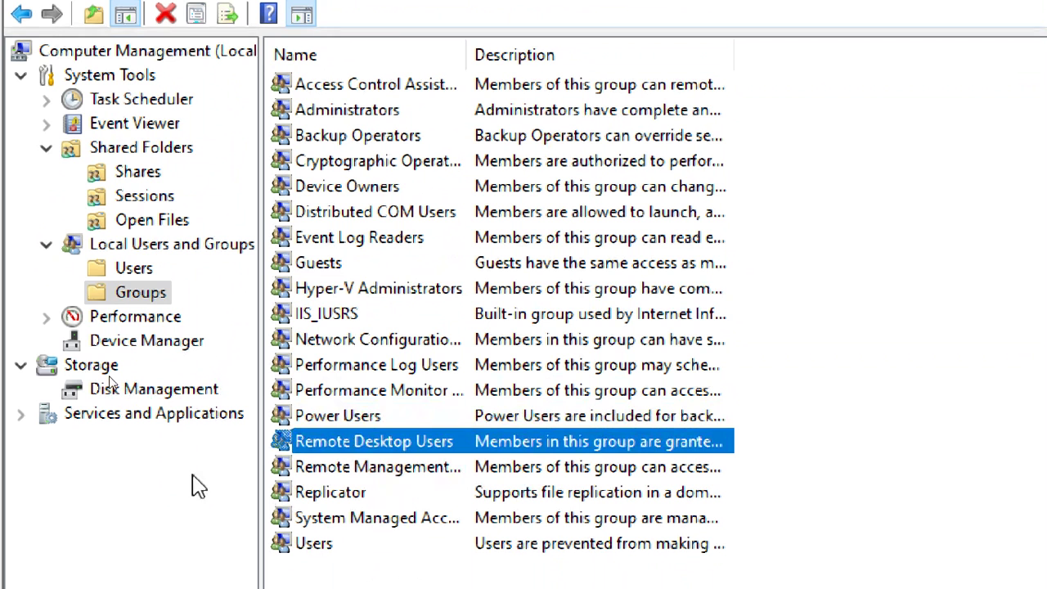
{"action": "left_click", "coordinate": [154, 317]}
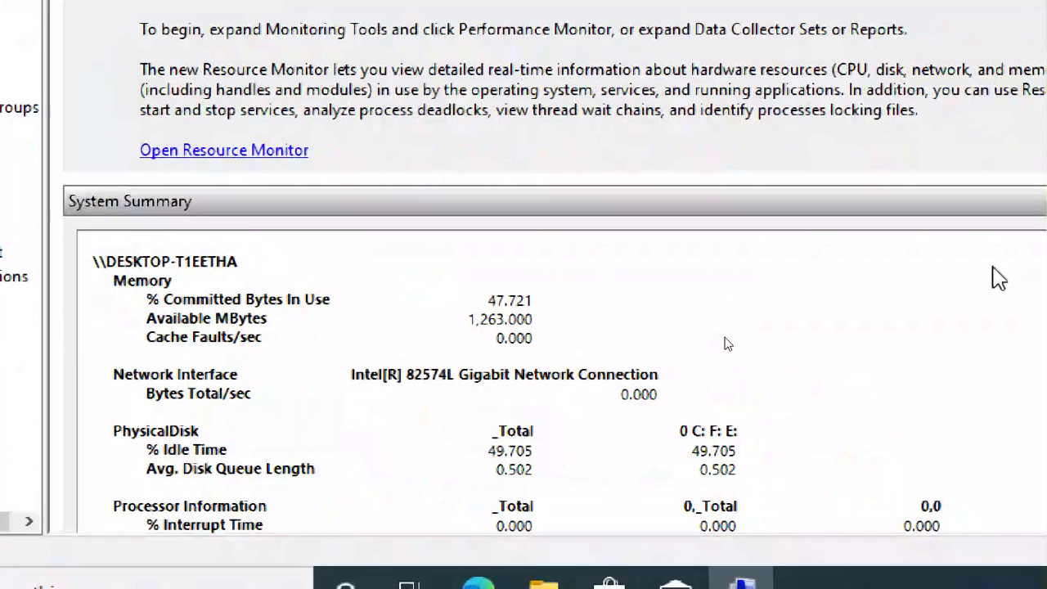
Step: Expand Performance and browse Data Collector Sets, Monitoring Tools and Performance Monitor
{"action": "left_click_drag", "start_coordinate": [773, 259], "coordinate": [750, 451]}
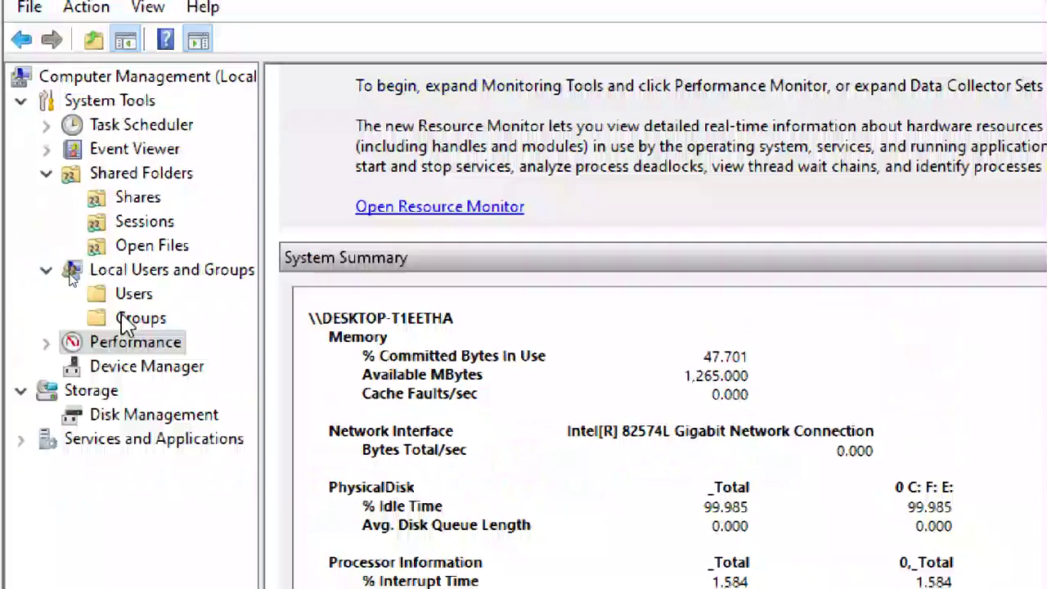
{"action": "left_click", "coordinate": [46, 344]}
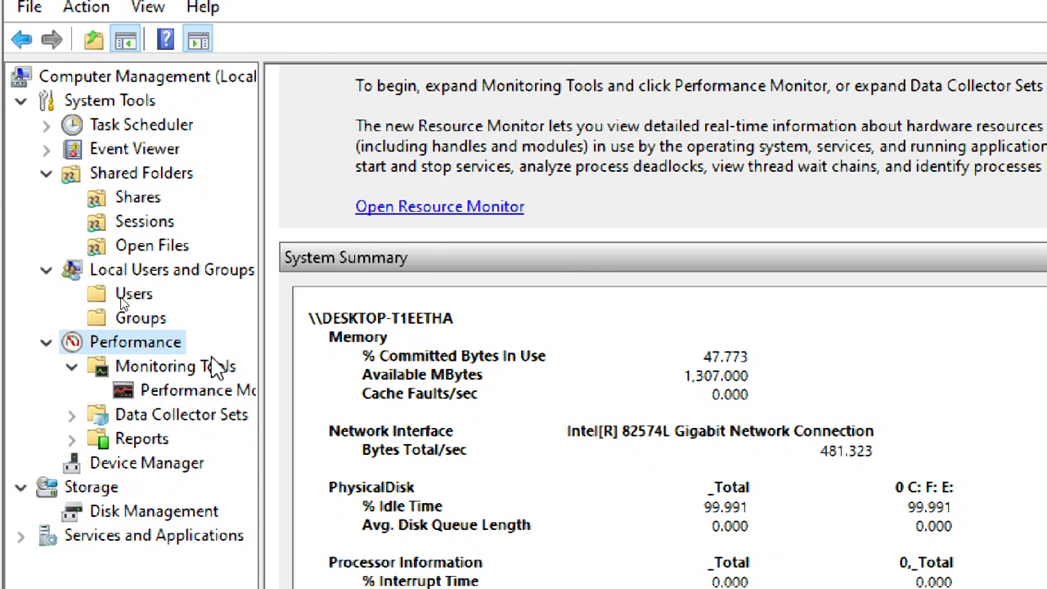
{"action": "left_click", "coordinate": [218, 421]}
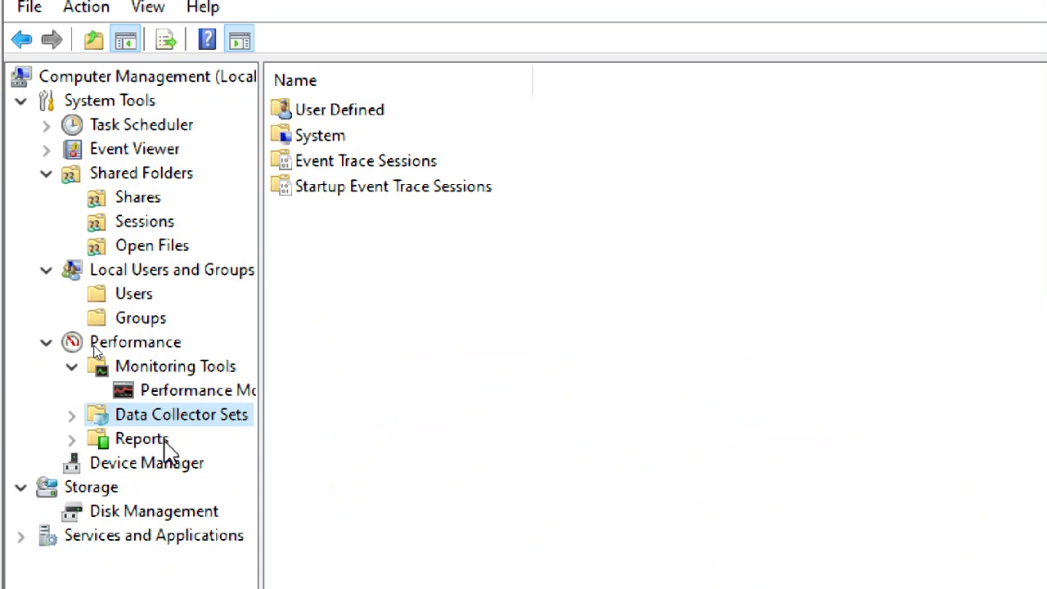
{"action": "left_click", "coordinate": [186, 370]}
{"action": "left_click", "coordinate": [209, 401]}
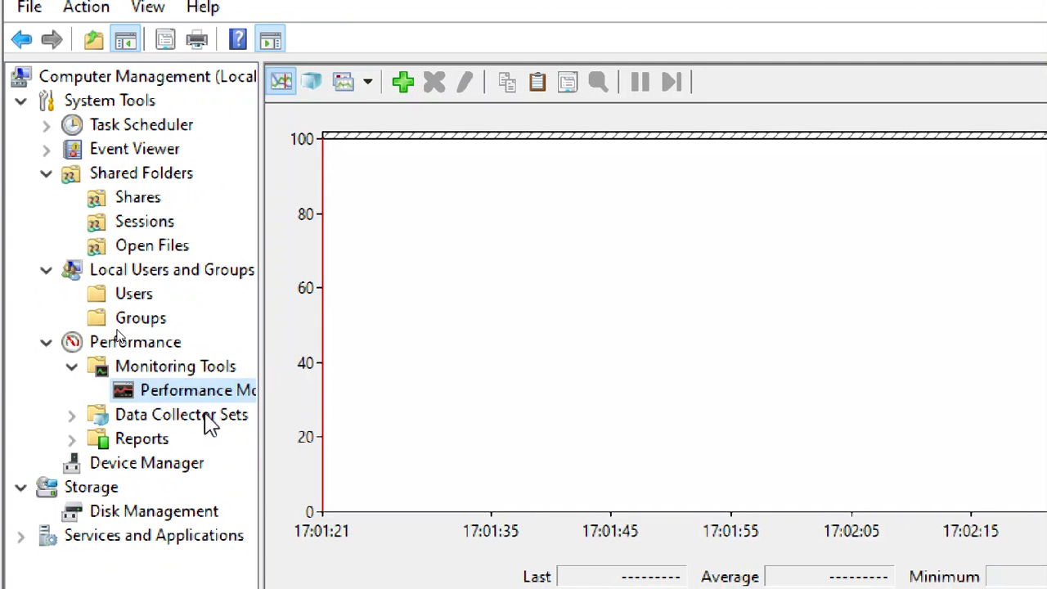
{"action": "left_click", "coordinate": [211, 423]}
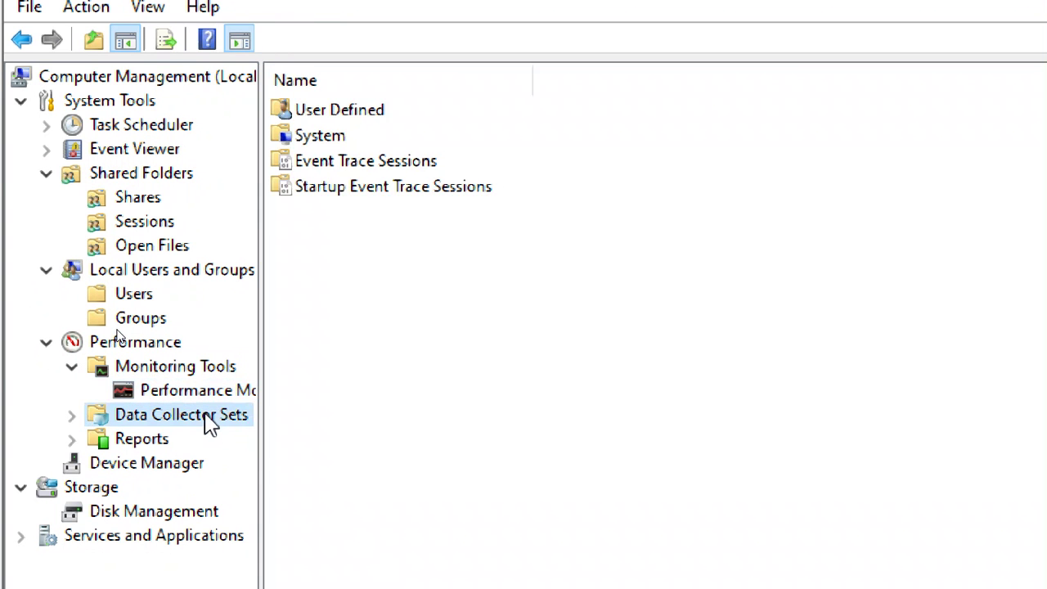
Step: Collapse the Performance, Local Users and Groups, and Shared Folders branches, then show Device Manager
{"action": "left_click", "coordinate": [46, 342]}
{"action": "left_click", "coordinate": [46, 271]}
{"action": "left_click", "coordinate": [47, 174]}
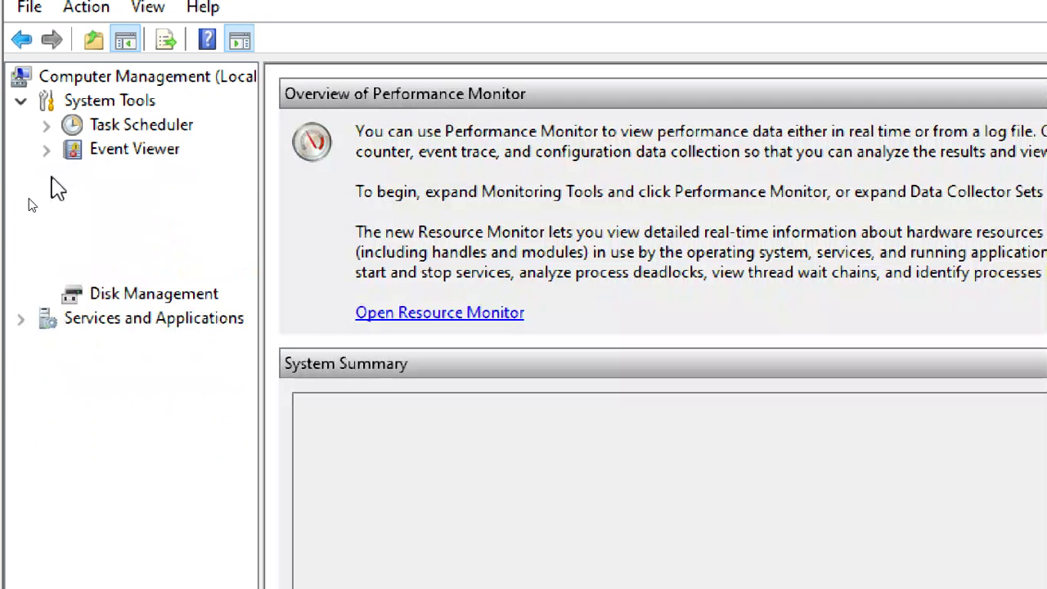
{"action": "left_click", "coordinate": [162, 250]}
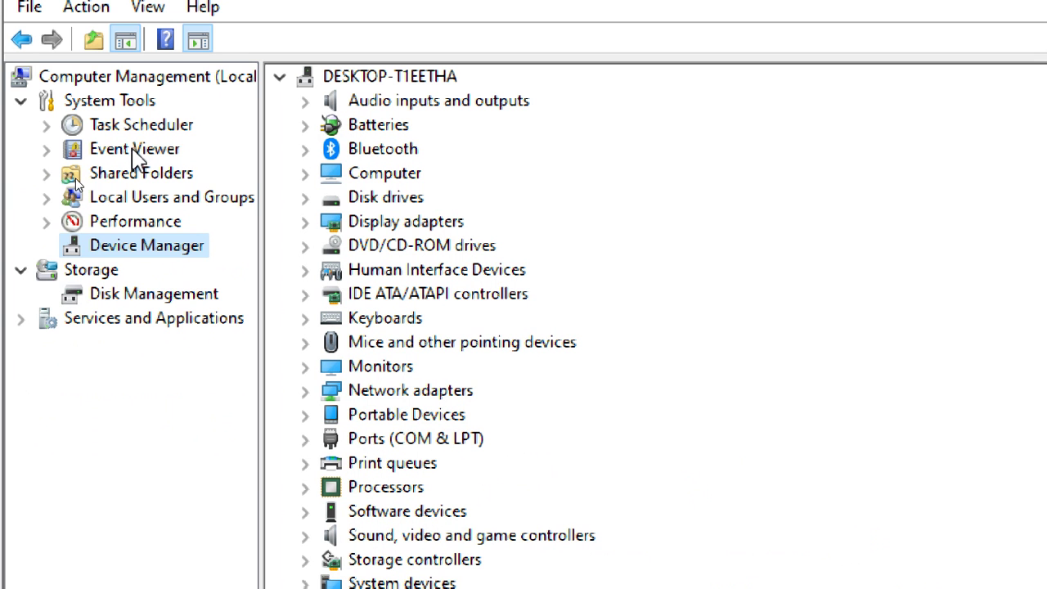
Step: View Task Scheduler and the Device Manager hardware list, then switch to Disk Management
{"action": "left_click", "coordinate": [140, 129]}
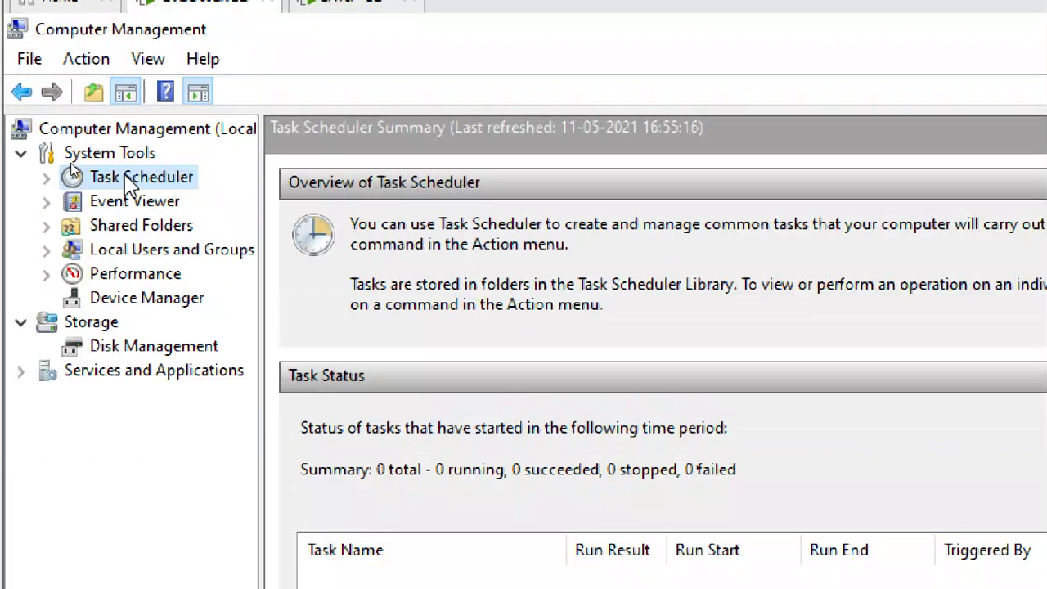
{"action": "left_click", "coordinate": [169, 304]}
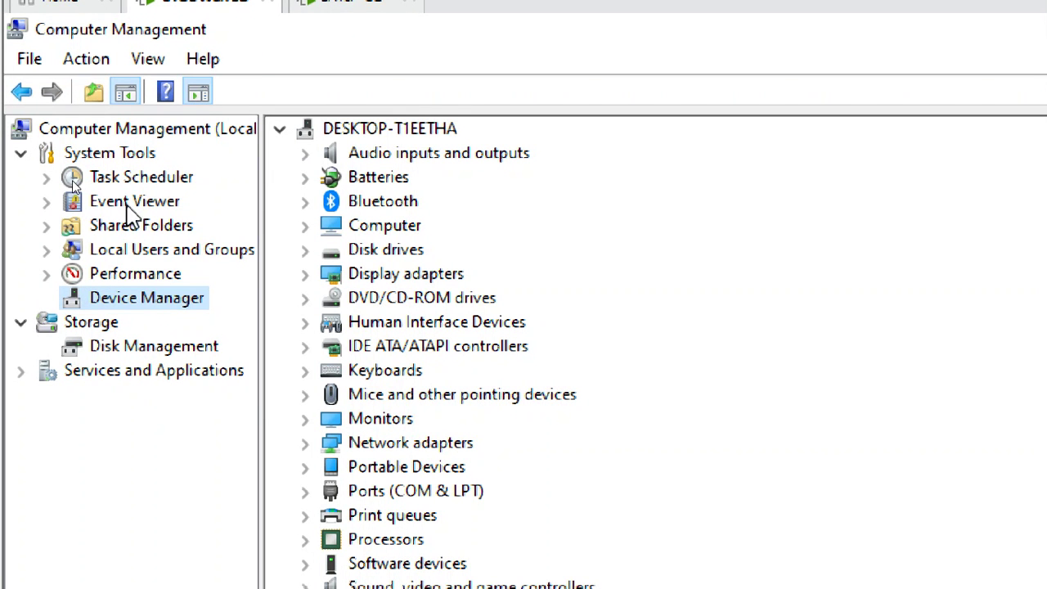
{"action": "left_click", "coordinate": [154, 346]}
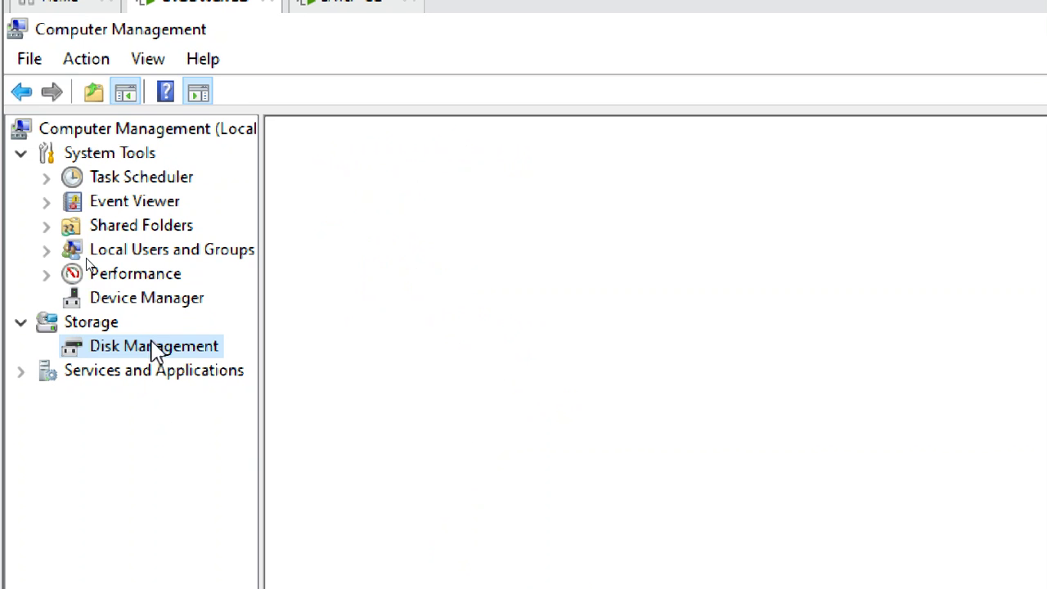
Step: Expand Services and Applications to view Services, then return to Device Manager
{"action": "left_click", "coordinate": [21, 373]}
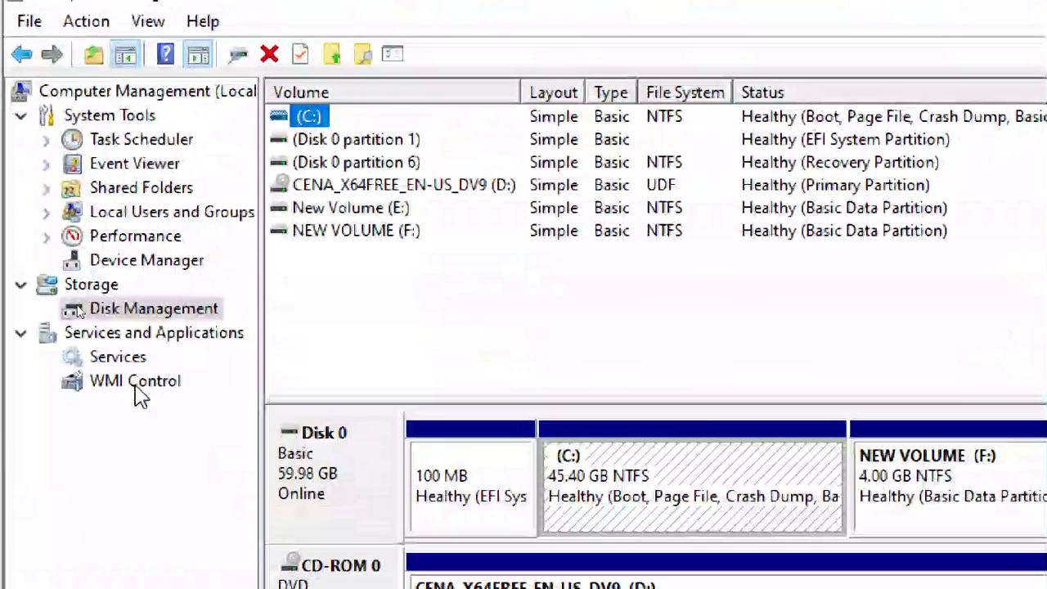
{"action": "left_click", "coordinate": [122, 357]}
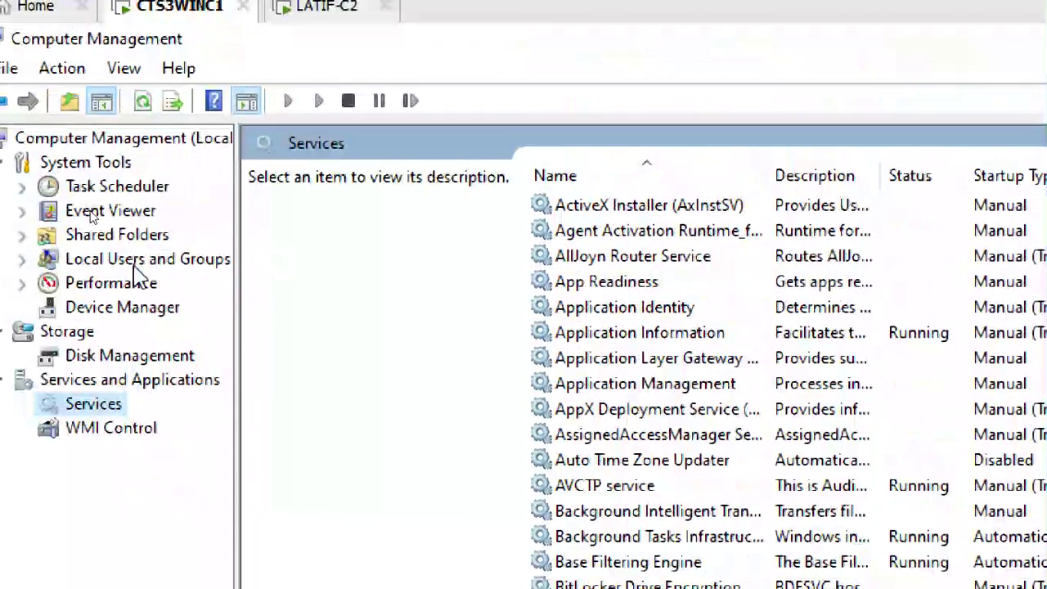
{"action": "left_click", "coordinate": [145, 308]}
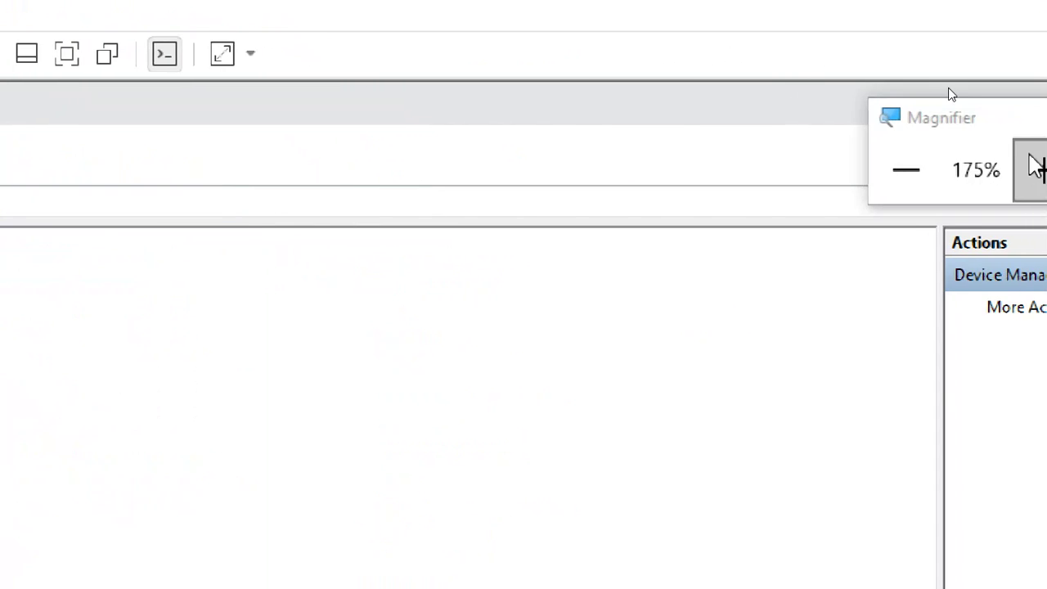
Step: Close Computer Management and launch the standalone Device Manager with devmgmt.msc
{"action": "left_click_drag", "start_coordinate": [1012, 145], "coordinate": [1036, 299]}
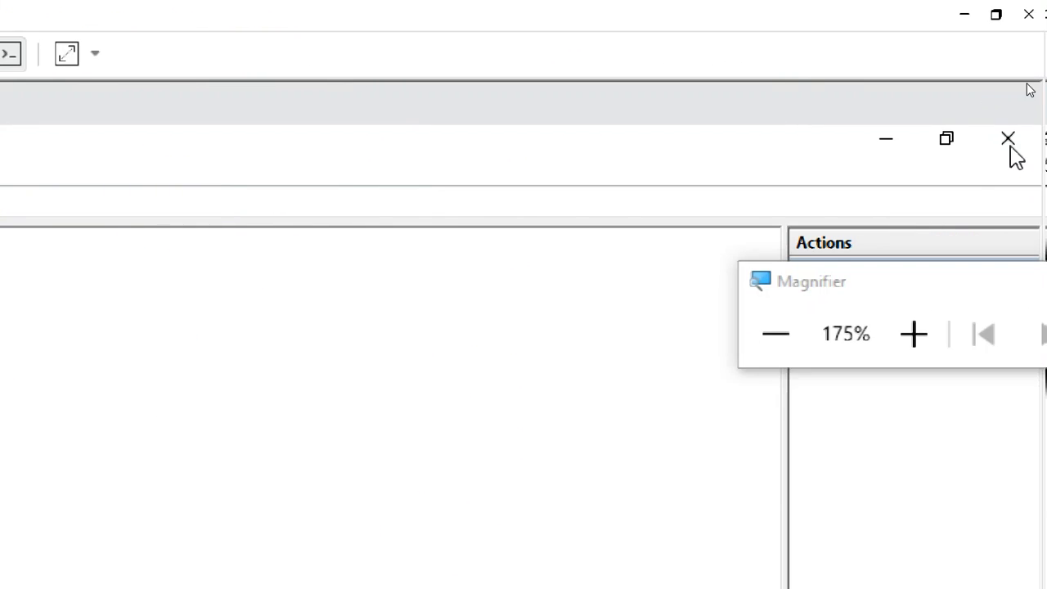
{"action": "left_click", "coordinate": [1011, 151]}
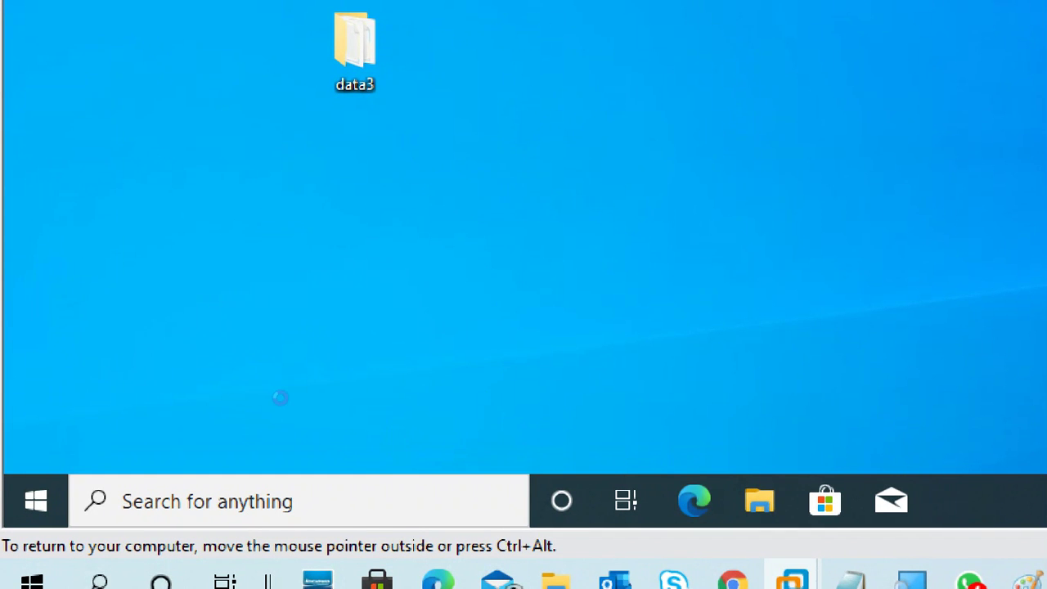
{"action": "type", "text": "dev"}
{"action": "key", "text": "Down"}
{"action": "key", "text": "Return"}
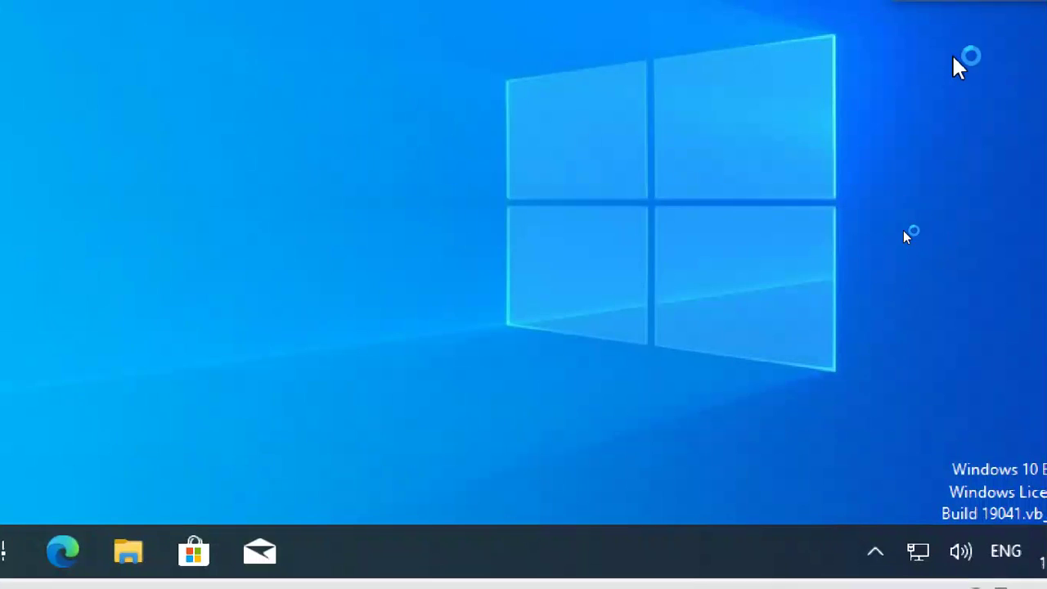
Step: Reduce Magnifier zoom to 100%, move its panel to the top centre, then set 150%
{"action": "left_click", "coordinate": [956, 55]}
{"action": "left_click", "coordinate": [933, 152]}
{"action": "left_click", "coordinate": [933, 152]}
{"action": "left_click", "coordinate": [933, 152]}
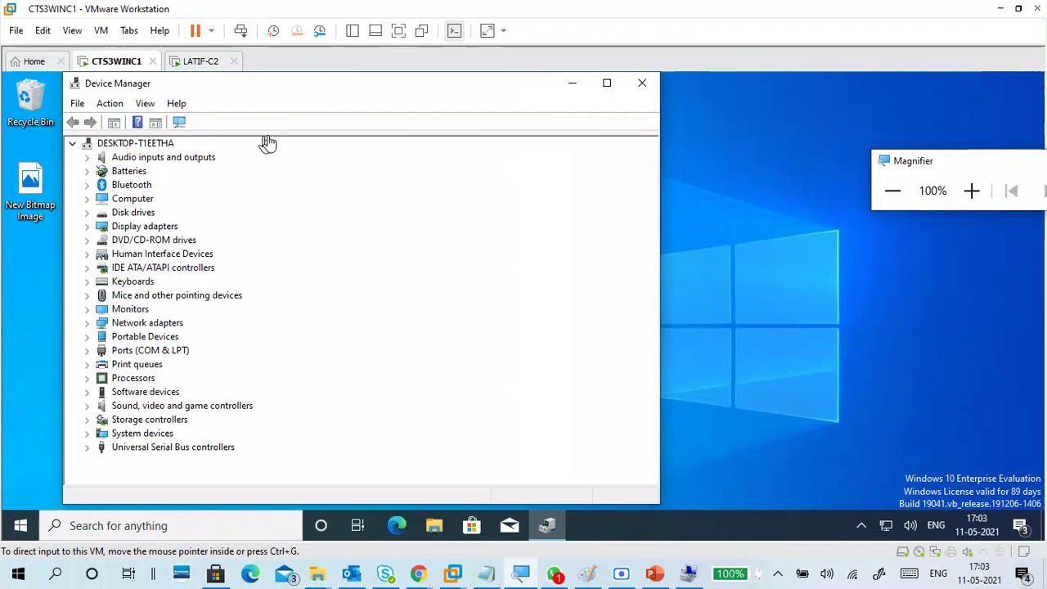
{"action": "left_click_drag", "start_coordinate": [880, 159], "coordinate": [756, 73]}
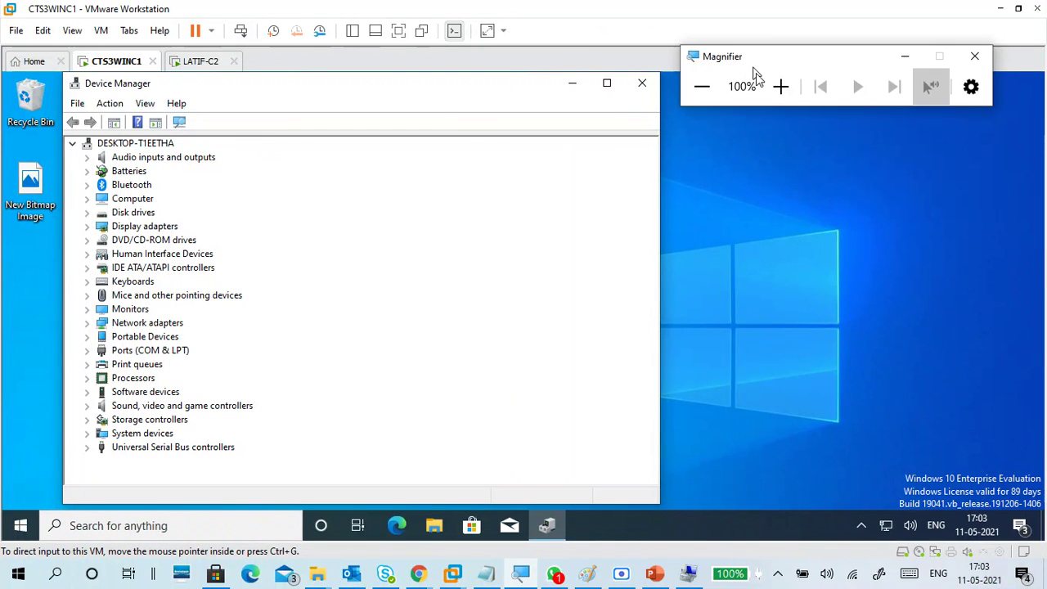
{"action": "left_click", "coordinate": [781, 86]}
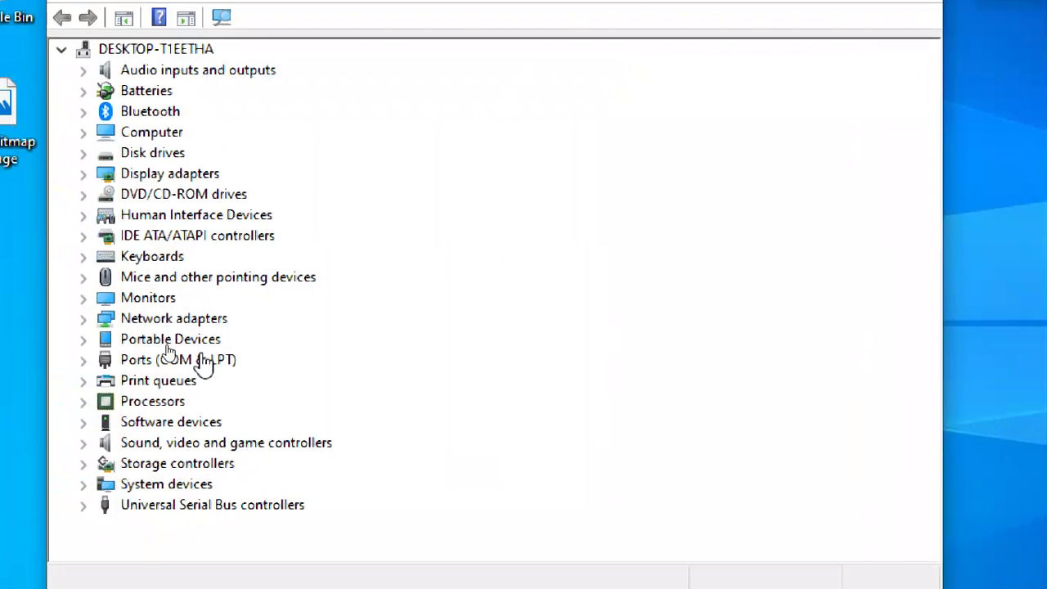
{"action": "left_click", "coordinate": [206, 322]}
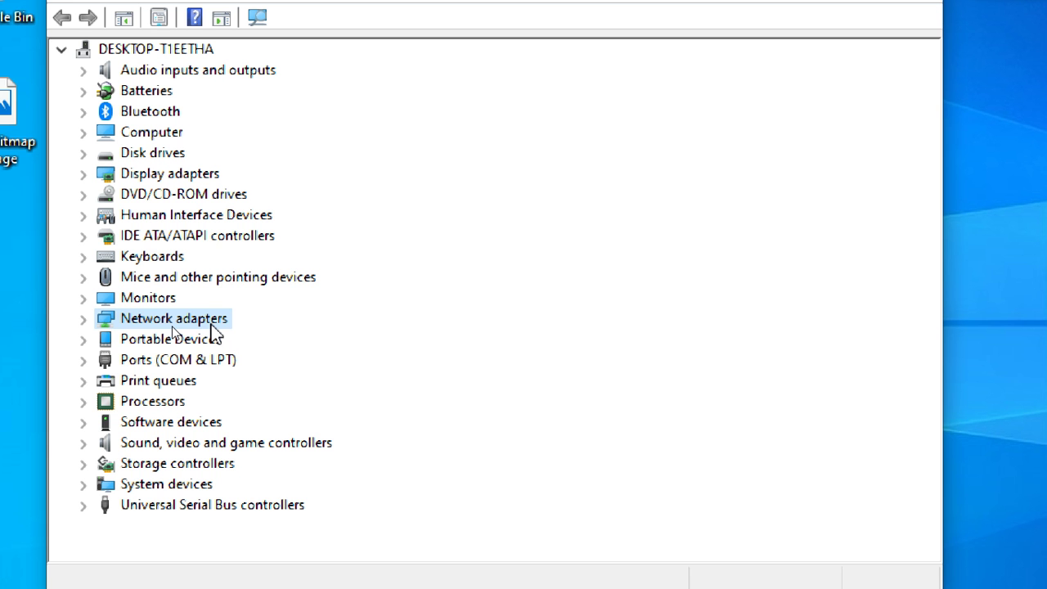
{"action": "left_click", "coordinate": [162, 119]}
{"action": "left_click", "coordinate": [84, 112]}
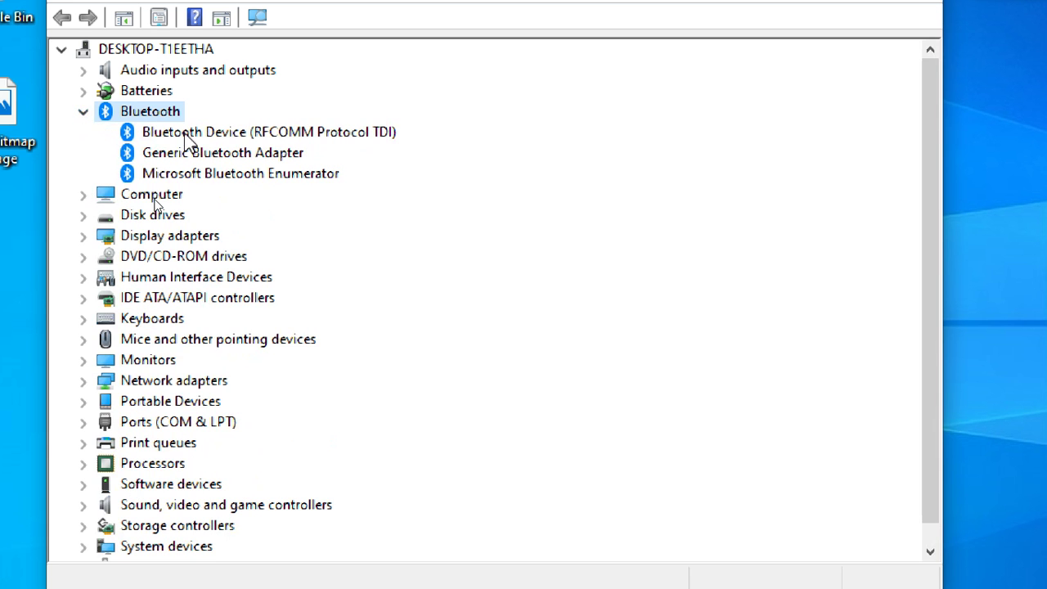
{"action": "left_click", "coordinate": [221, 153]}
{"action": "left_click", "coordinate": [232, 174]}
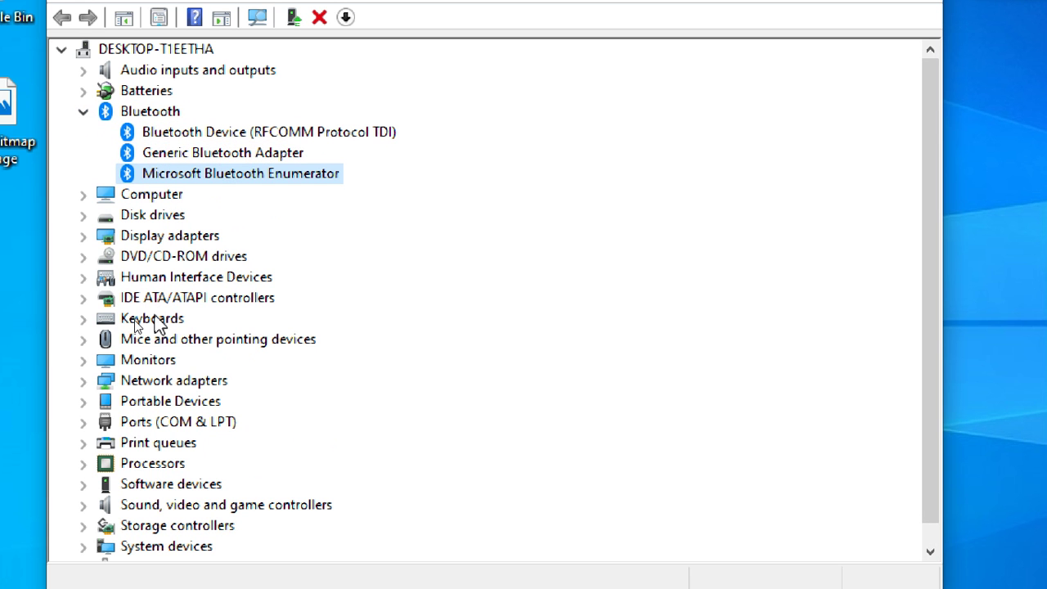
{"action": "left_click", "coordinate": [156, 381]}
{"action": "left_click", "coordinate": [84, 381]}
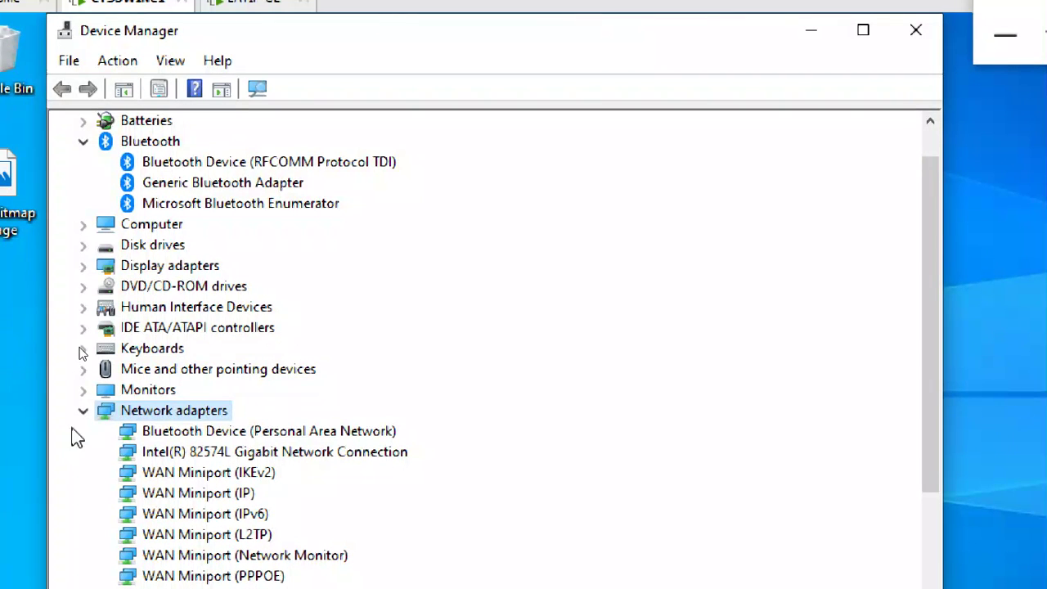
{"action": "left_click", "coordinate": [82, 410]}
{"action": "left_click", "coordinate": [84, 161]}
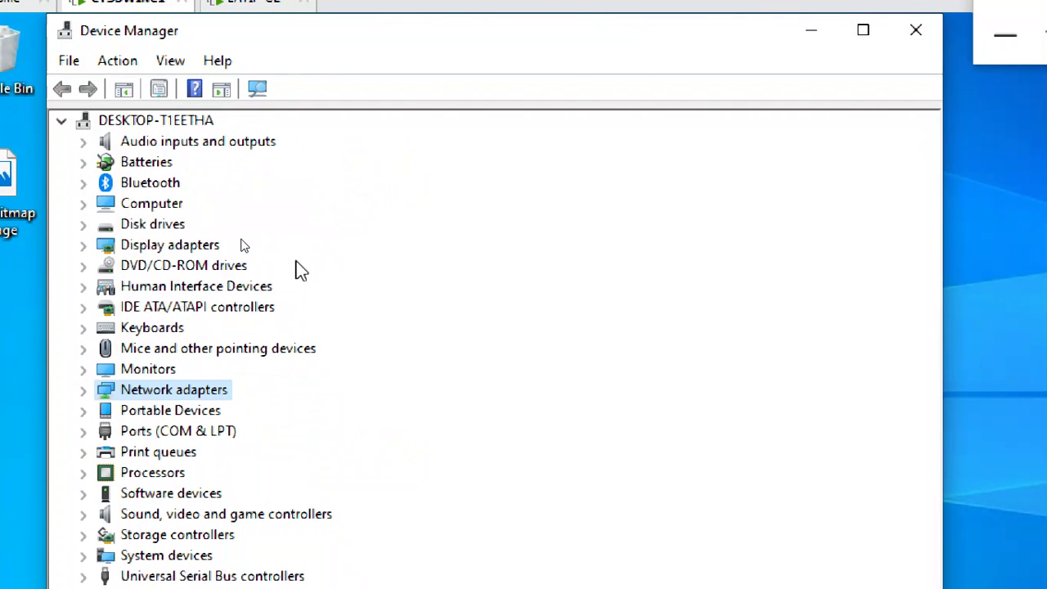
{"action": "left_click", "coordinate": [182, 122]}
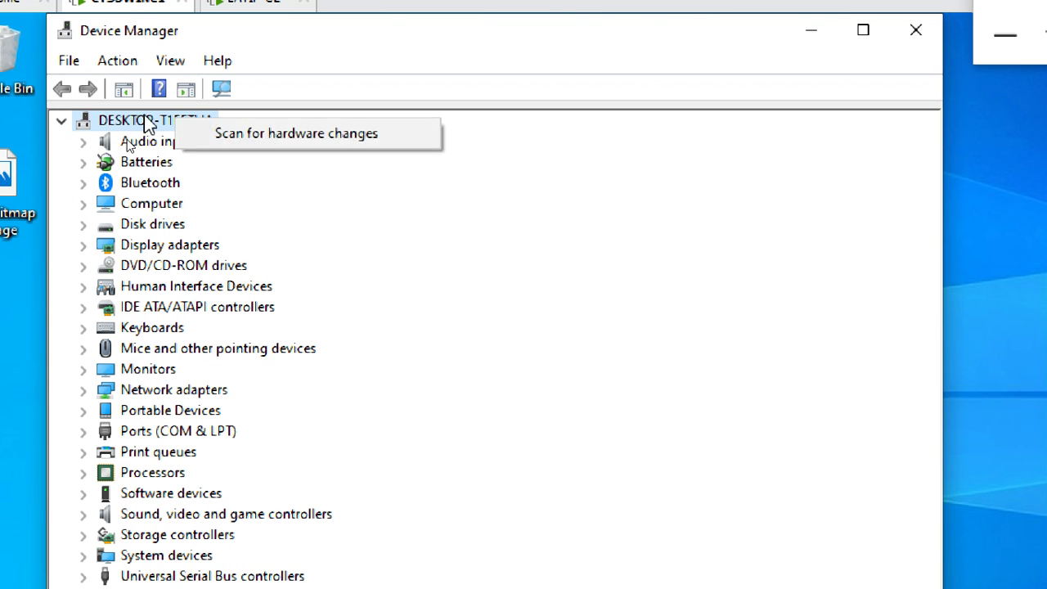
Step: Run Scan for hardware changes on the DESKTOP-T1EETHA computer node
{"action": "right_click", "coordinate": [139, 121]}
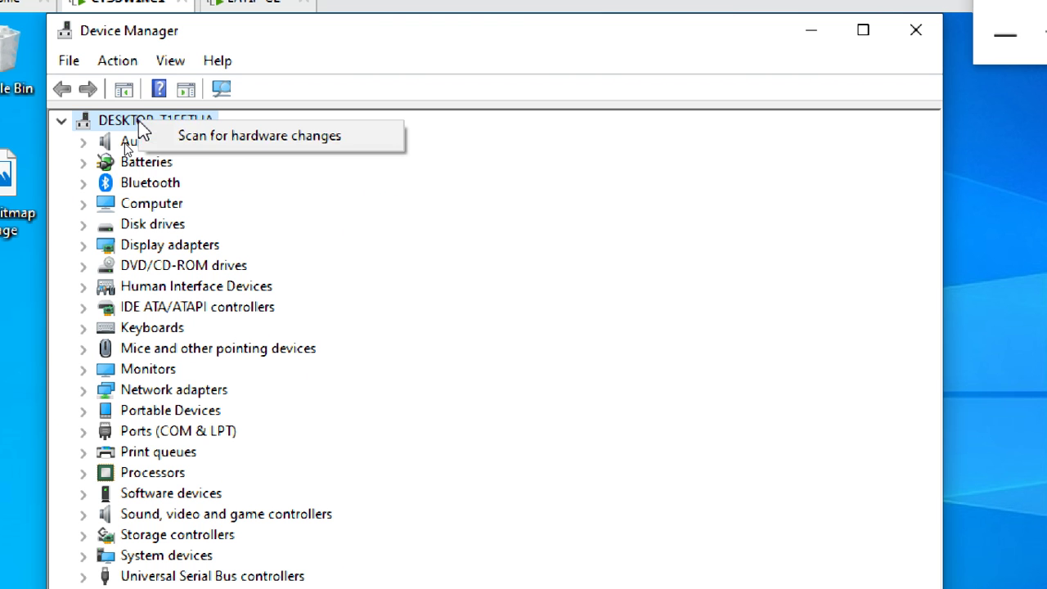
{"action": "left_click", "coordinate": [223, 131]}
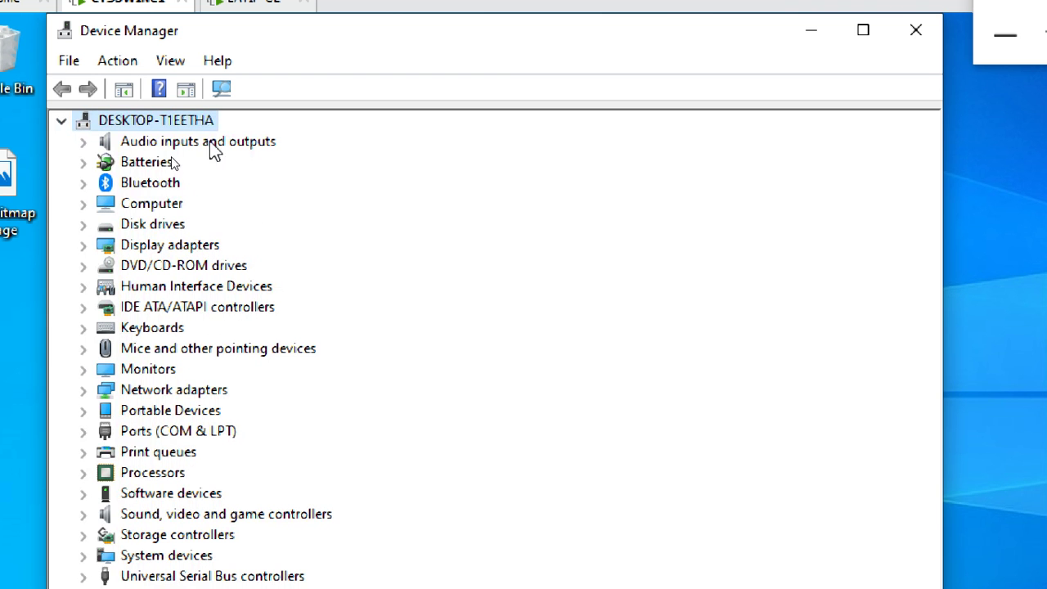
{"action": "right_click", "coordinate": [200, 128]}
{"action": "left_click", "coordinate": [280, 169]}
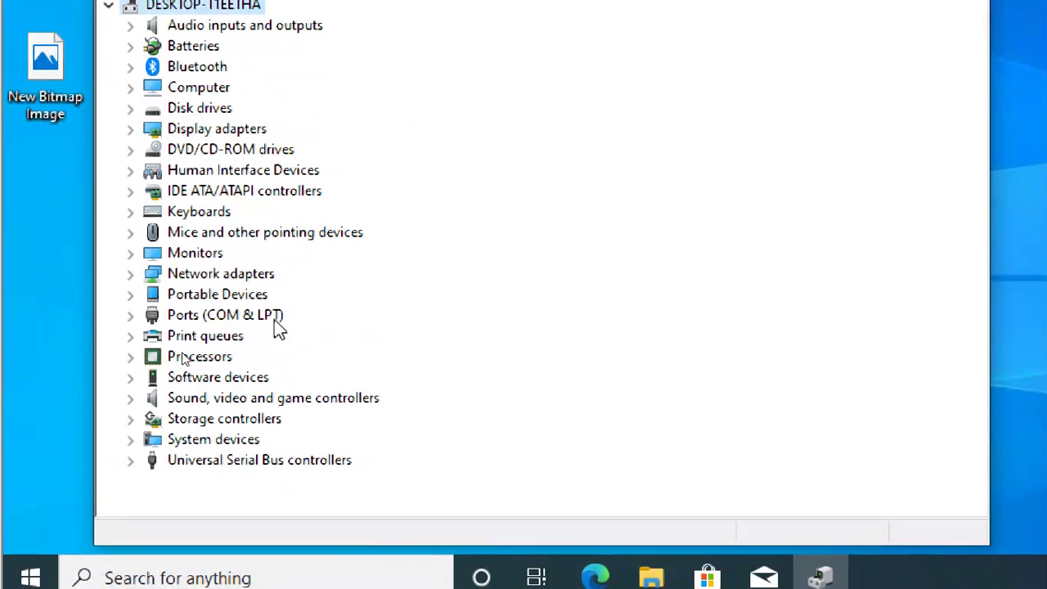
{"action": "left_click", "coordinate": [245, 216]}
Step: Expand Network adapters and bring up the context menu for Intel(R) 82574L Gigabit Network Connection
{"action": "left_click", "coordinate": [134, 276]}
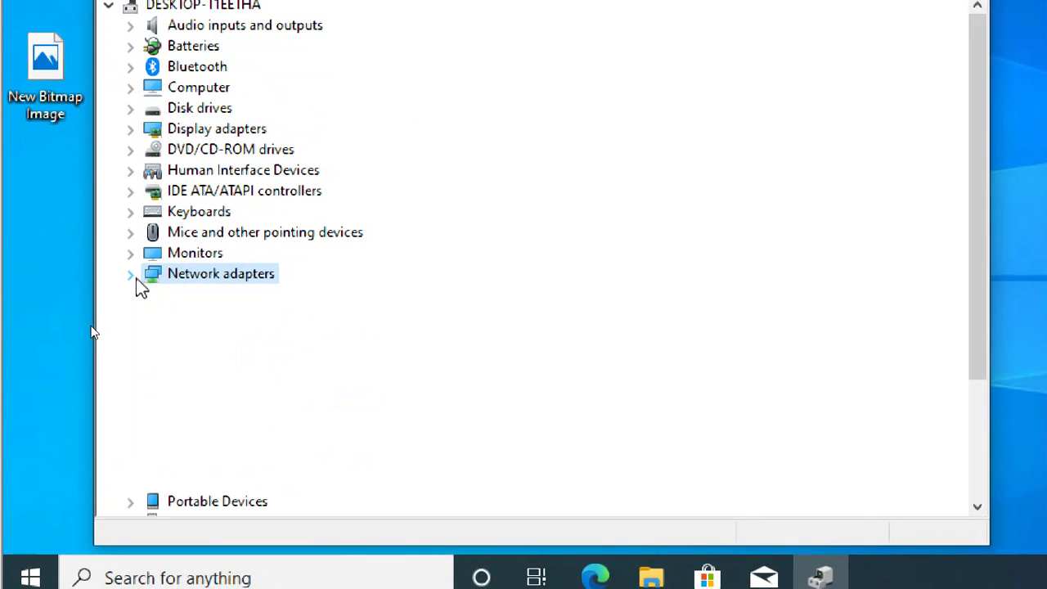
{"action": "left_click", "coordinate": [274, 319]}
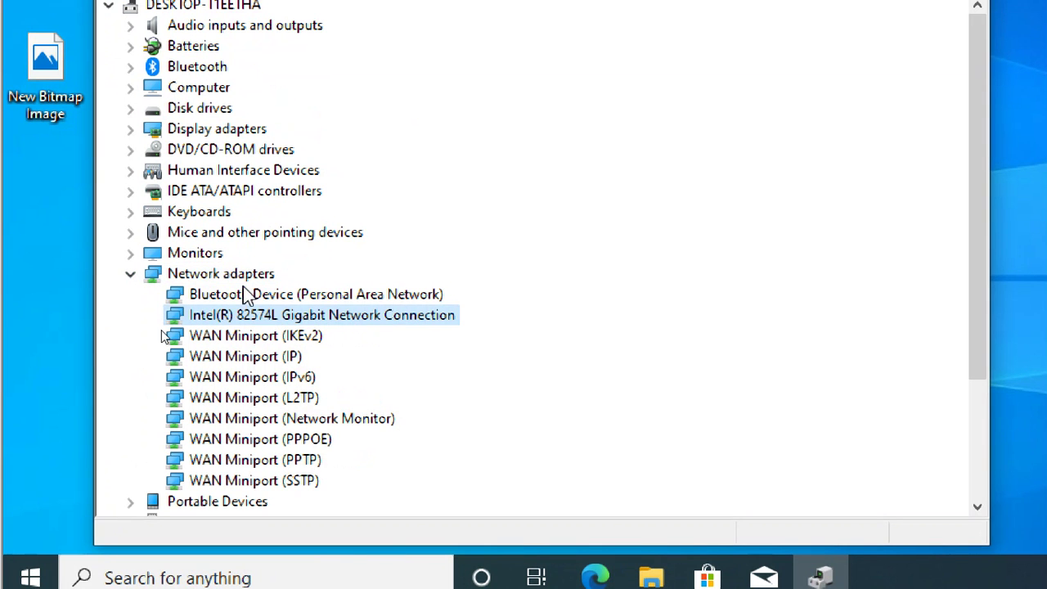
{"action": "left_click", "coordinate": [236, 275]}
{"action": "left_click", "coordinate": [266, 319]}
{"action": "right_click", "coordinate": [326, 324]}
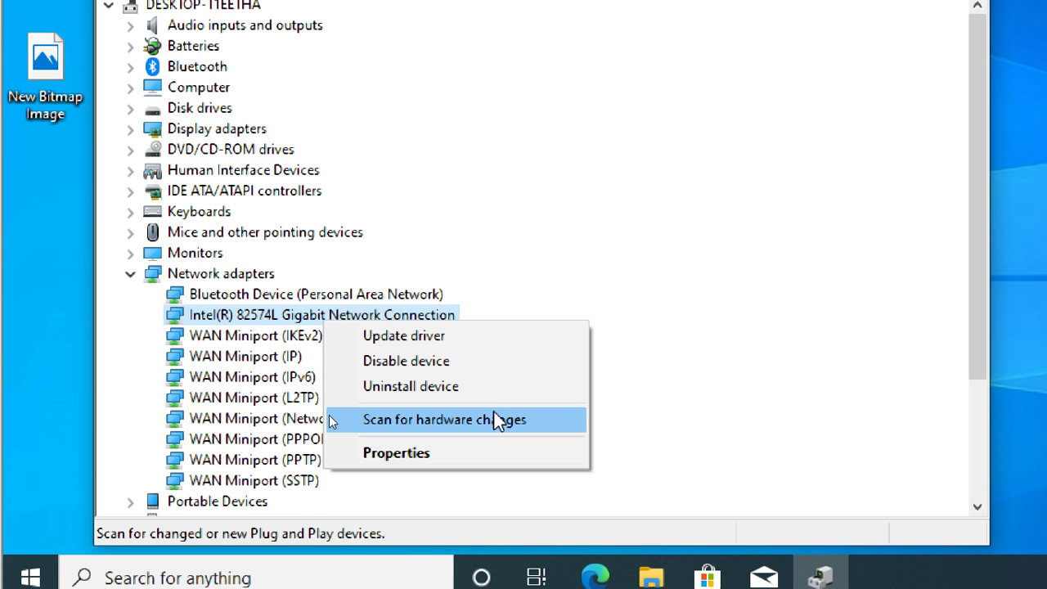
Step: Open the Intel adapter's Properties, check Advanced and Details, and settle on the Driver tab
{"action": "left_click", "coordinate": [444, 454]}
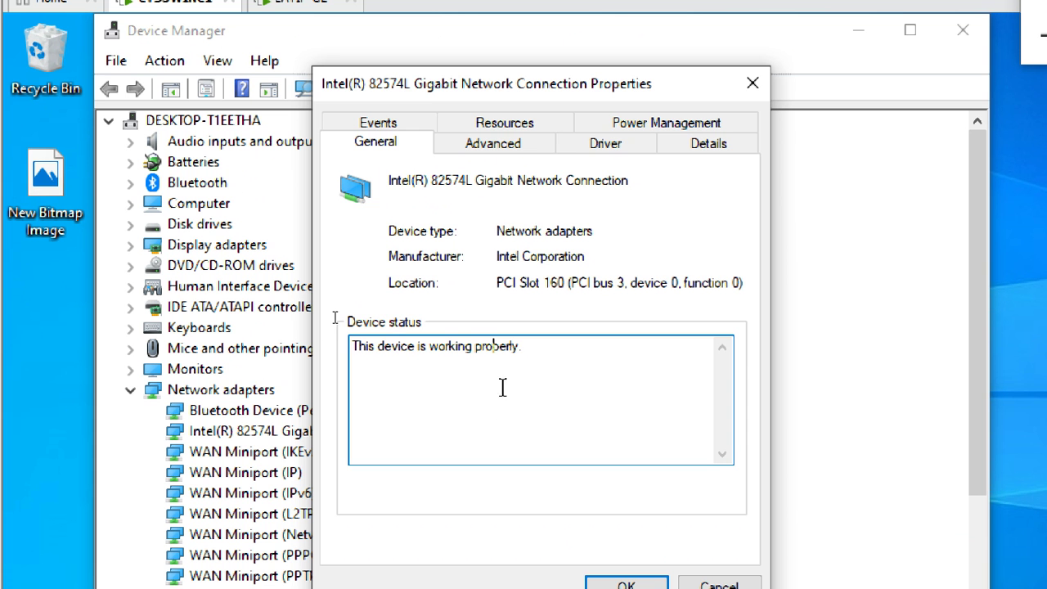
{"action": "left_click", "coordinate": [635, 148]}
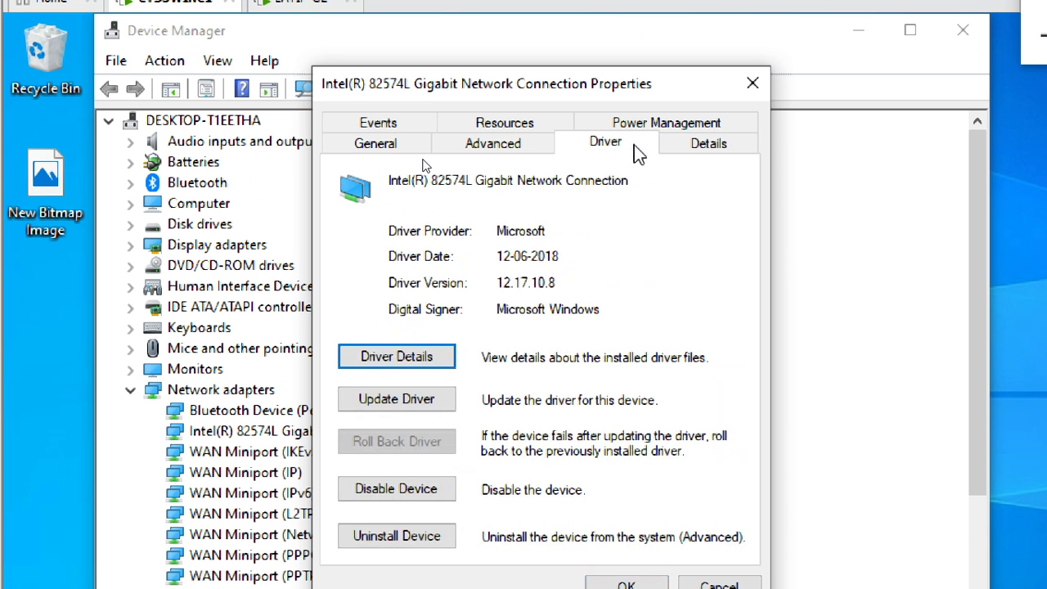
{"action": "left_click", "coordinate": [435, 141]}
{"action": "left_click", "coordinate": [605, 144]}
{"action": "left_click", "coordinate": [704, 144]}
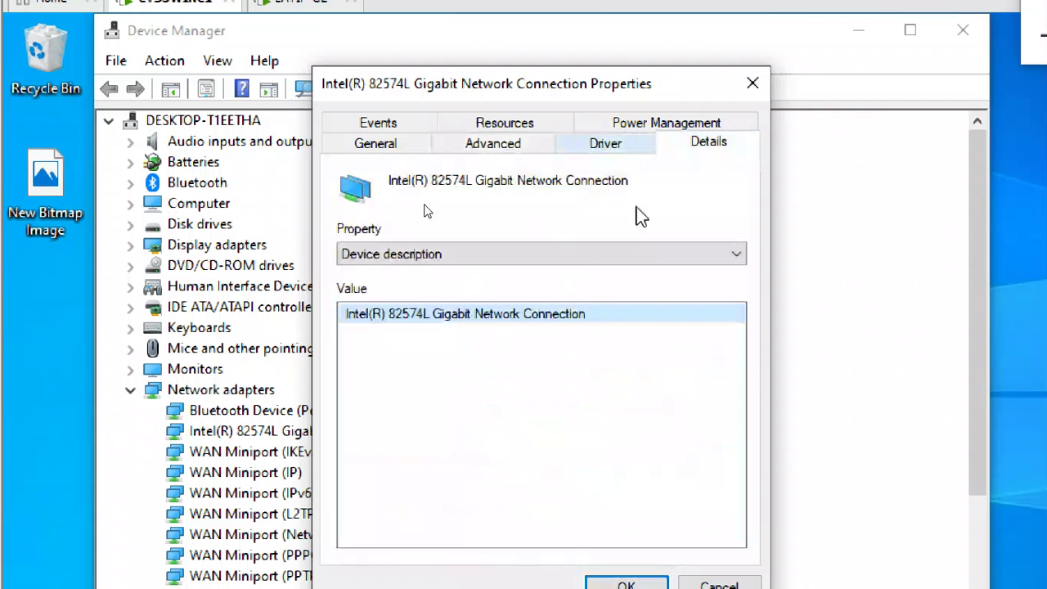
{"action": "left_click", "coordinate": [599, 145]}
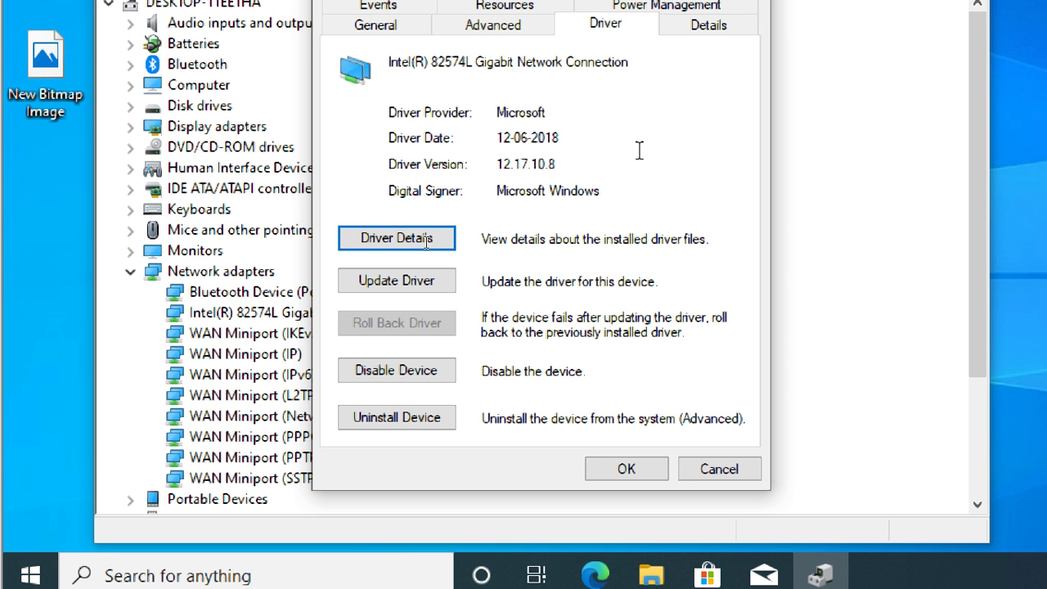
{"action": "left_click", "coordinate": [450, 235]}
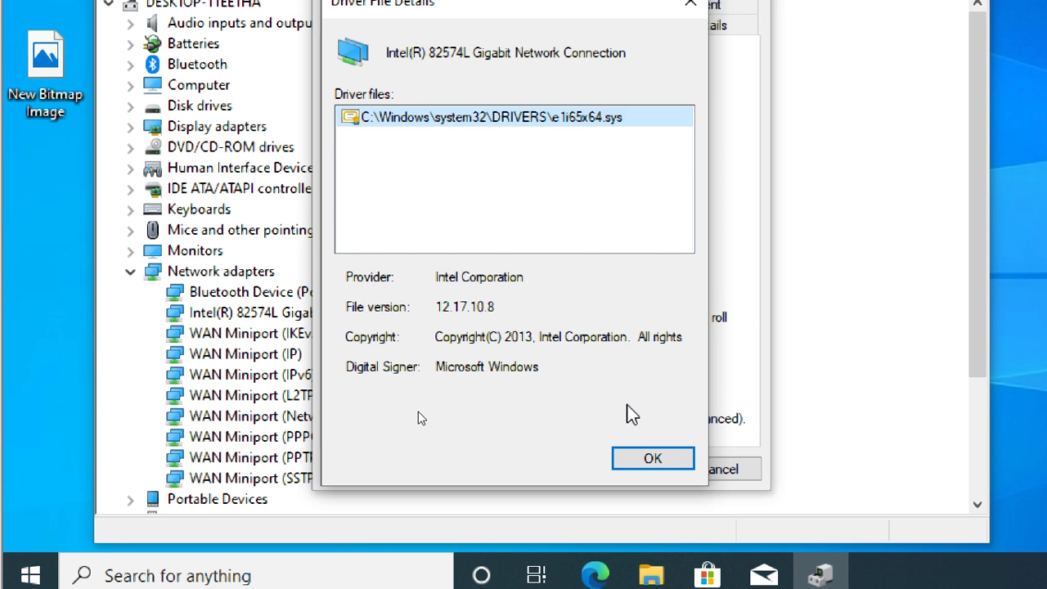
{"action": "left_click", "coordinate": [652, 458]}
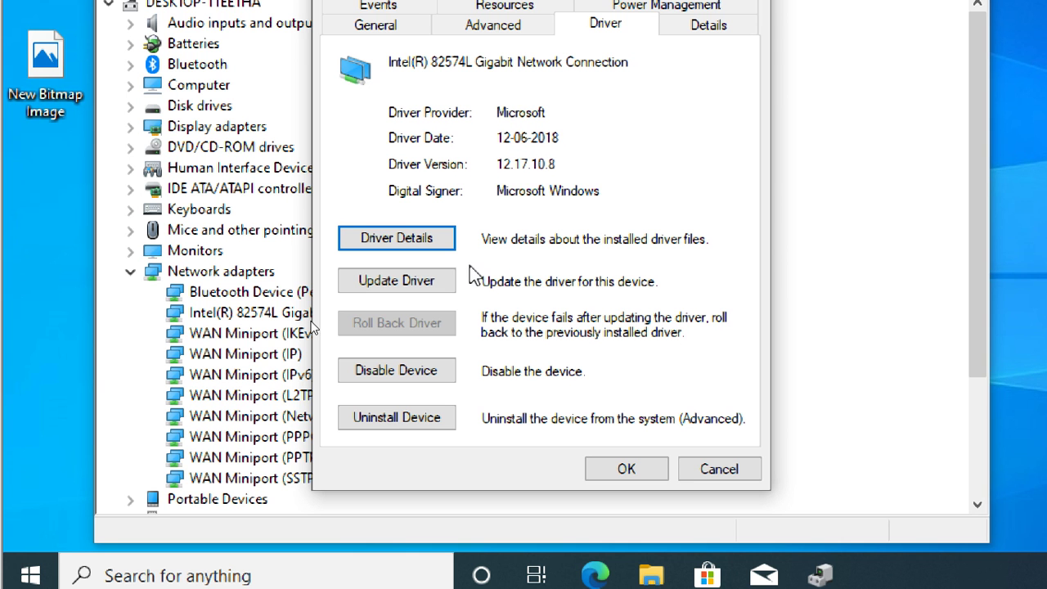
{"action": "left_click", "coordinate": [435, 279]}
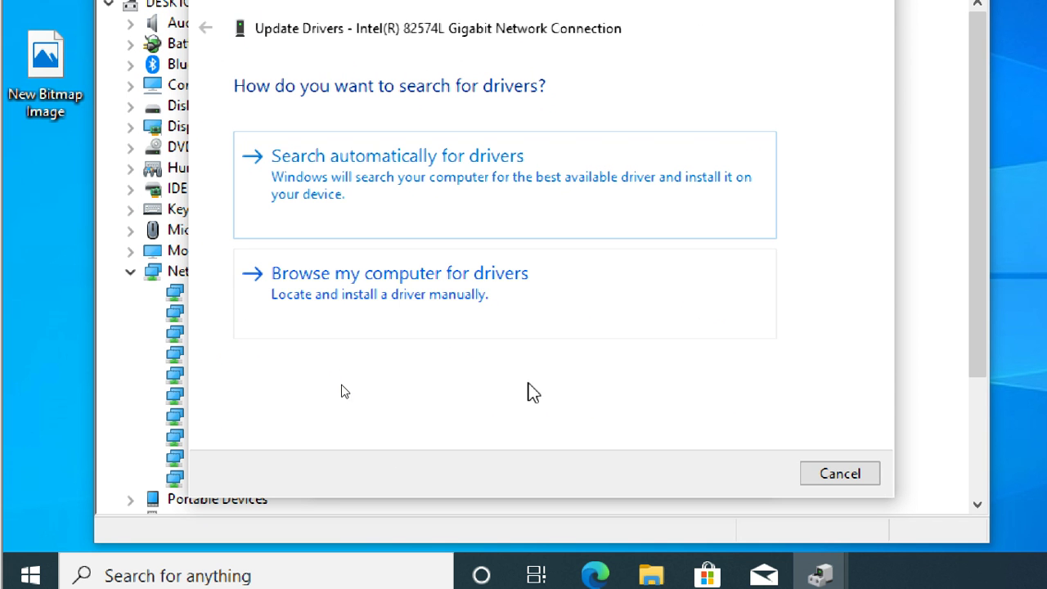
{"action": "left_click", "coordinate": [866, 474]}
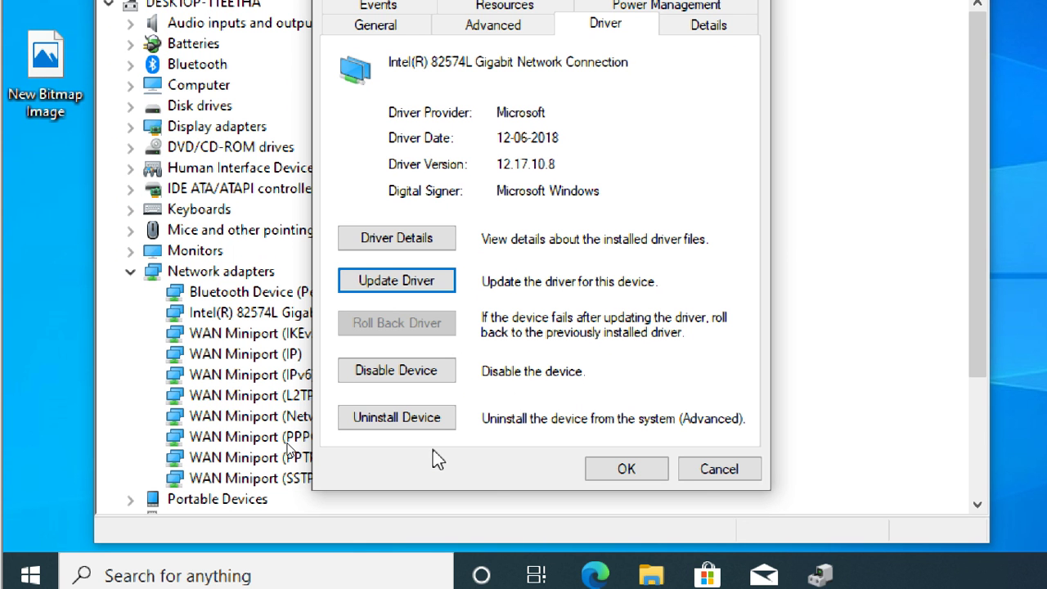
Step: Cancel the Intel adapter's Properties and look at the Network adapters context menu without choosing anything
{"action": "left_click", "coordinate": [701, 472]}
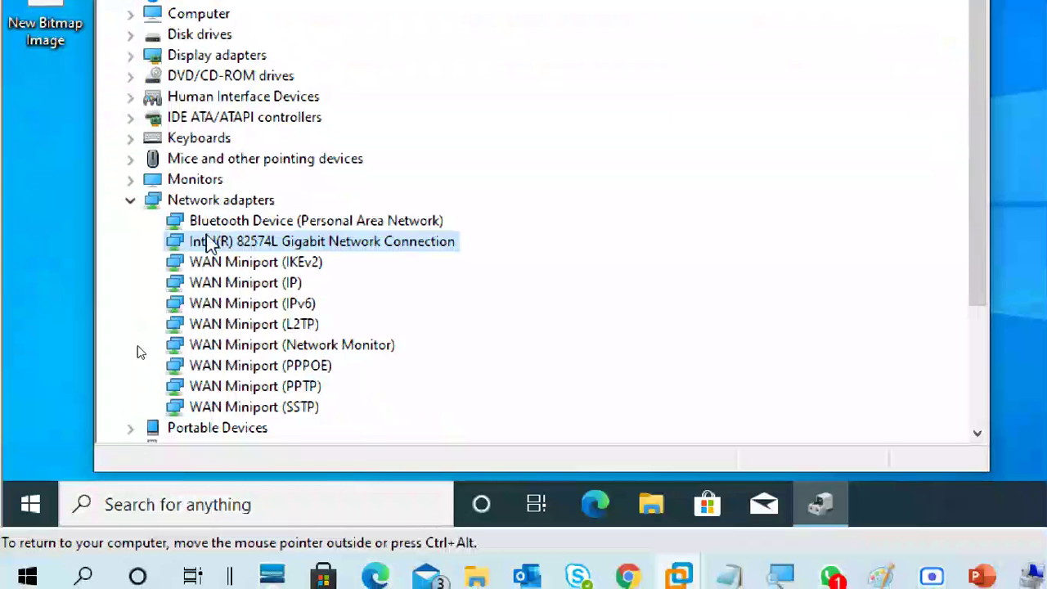
{"action": "left_click", "coordinate": [264, 202]}
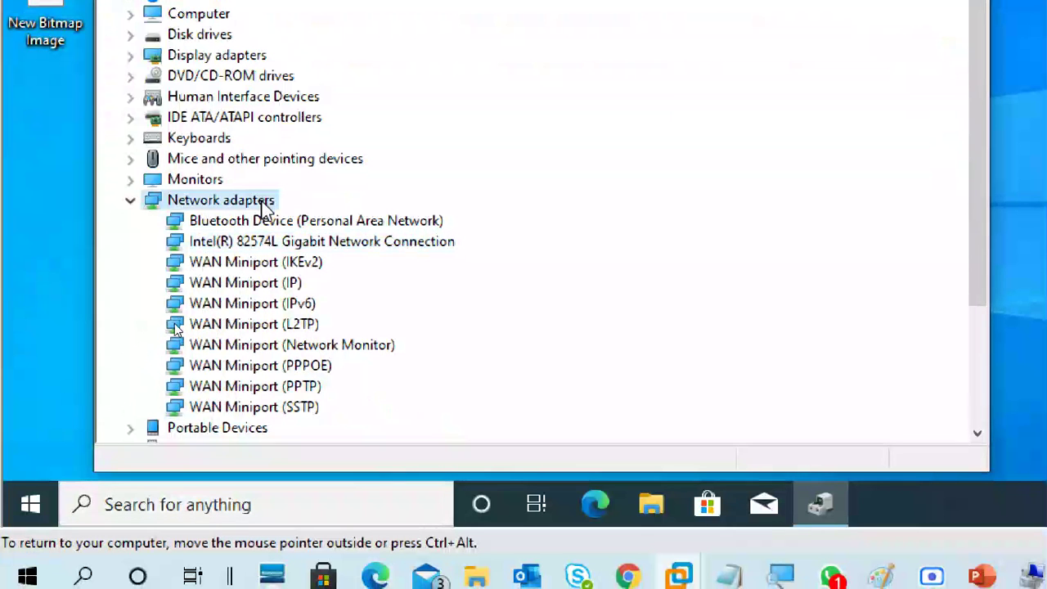
{"action": "right_click", "coordinate": [265, 205]}
{"action": "left_click", "coordinate": [237, 223]}
Step: Look at the Intel adapter's context menu, dismiss it, and close Device Manager
{"action": "left_click", "coordinate": [242, 243]}
{"action": "right_click", "coordinate": [241, 243]}
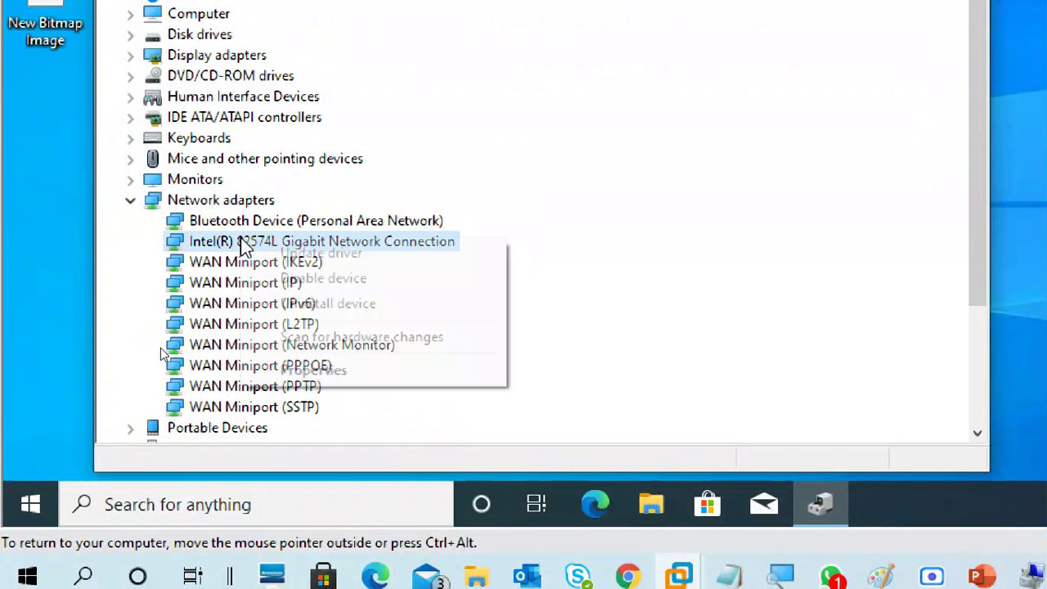
{"action": "left_click", "coordinate": [503, 272]}
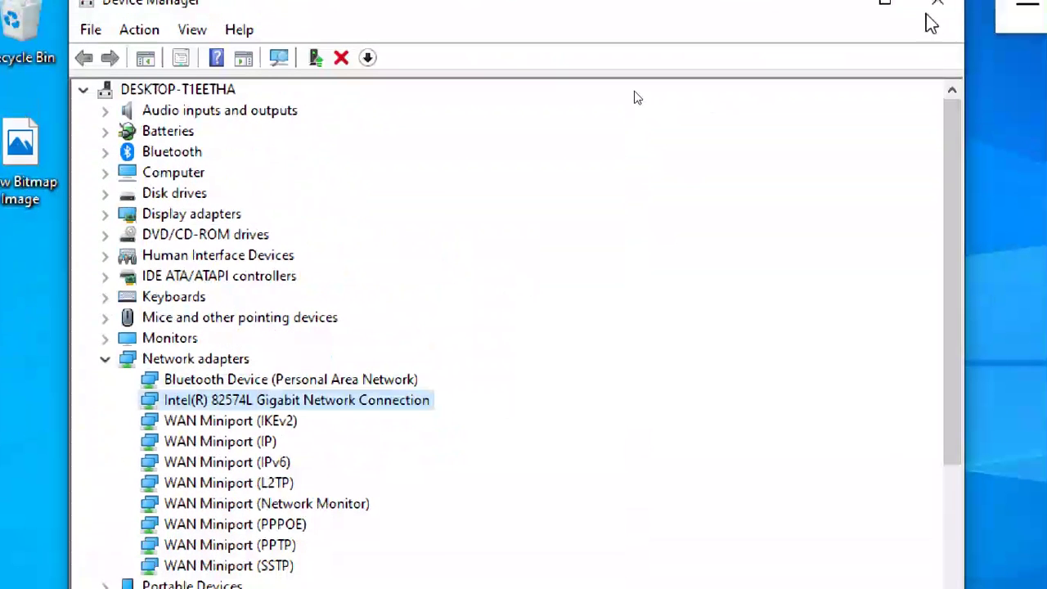
{"action": "left_click", "coordinate": [959, 0]}
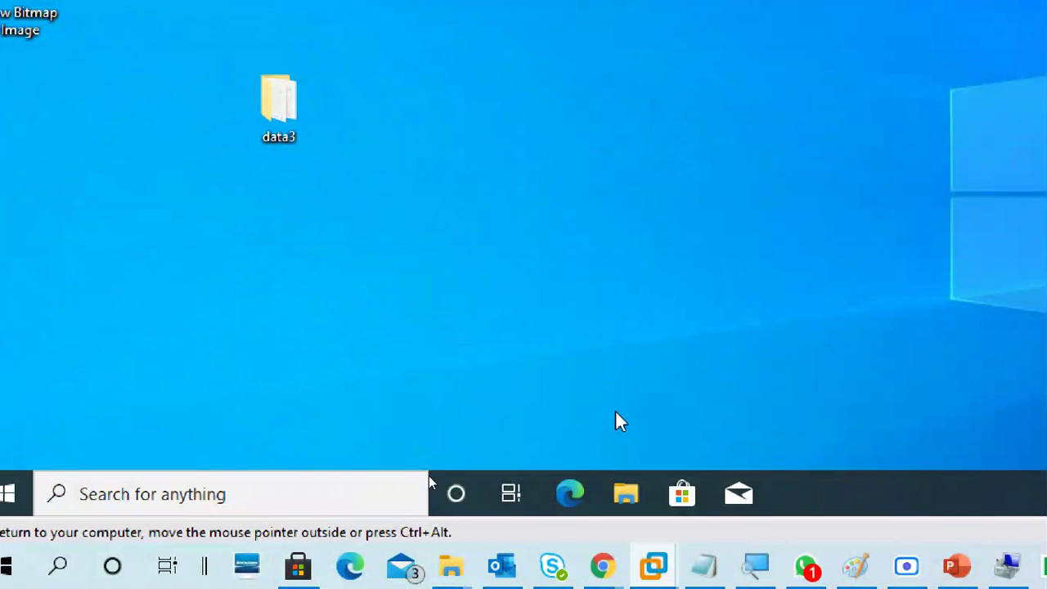
Step: Launch Control Panel with the control command from Run and open Devices and Printers
{"action": "key", "text": "super+r"}
{"action": "type", "text": "contr"}
{"action": "key", "text": "Down"}
{"action": "key", "text": "Return"}
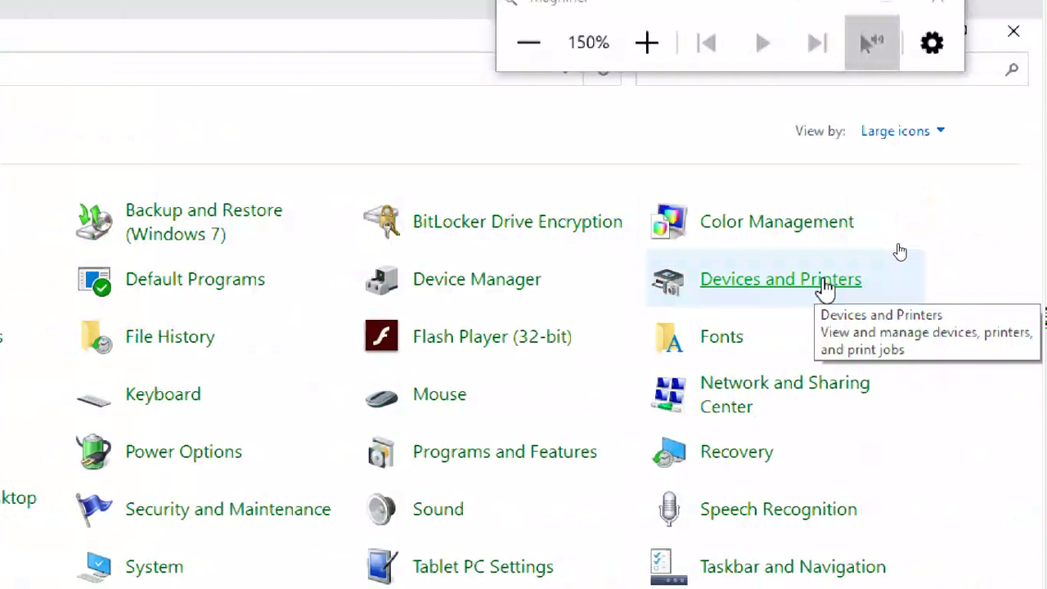
{"action": "left_click", "coordinate": [826, 282]}
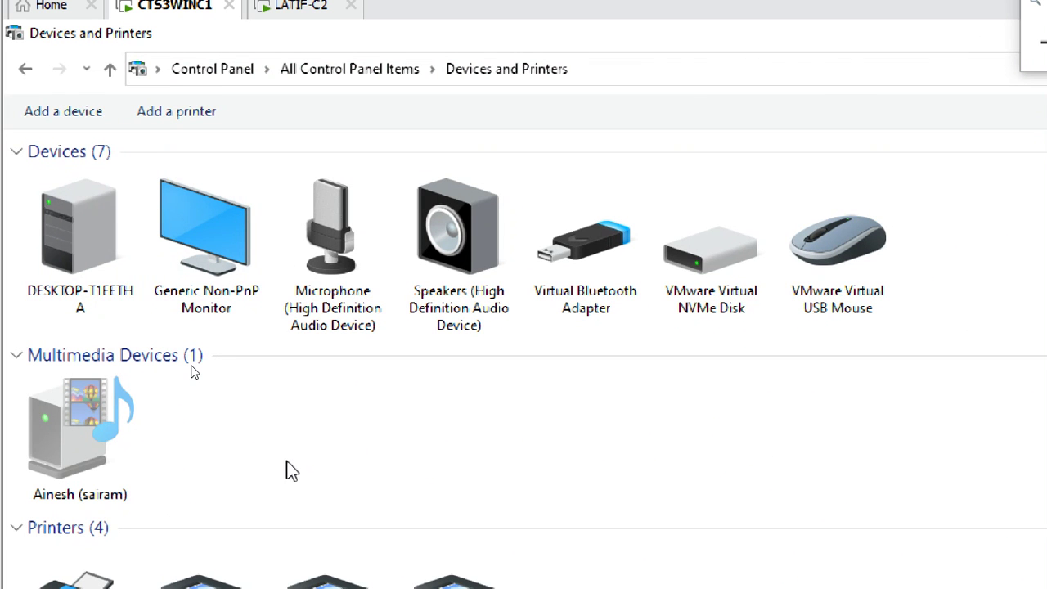
Step: Run the Add a device wizard, try 'Not finding what you're looking for?', then cancel it
{"action": "left_click", "coordinate": [82, 121]}
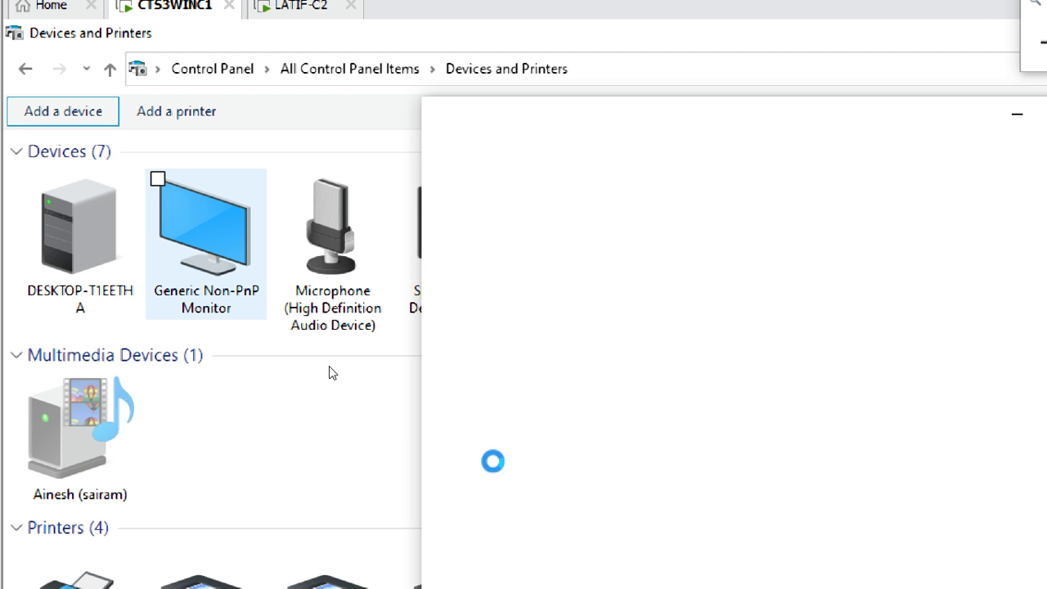
{"action": "left_click_drag", "start_coordinate": [784, 174], "coordinate": [591, 105]}
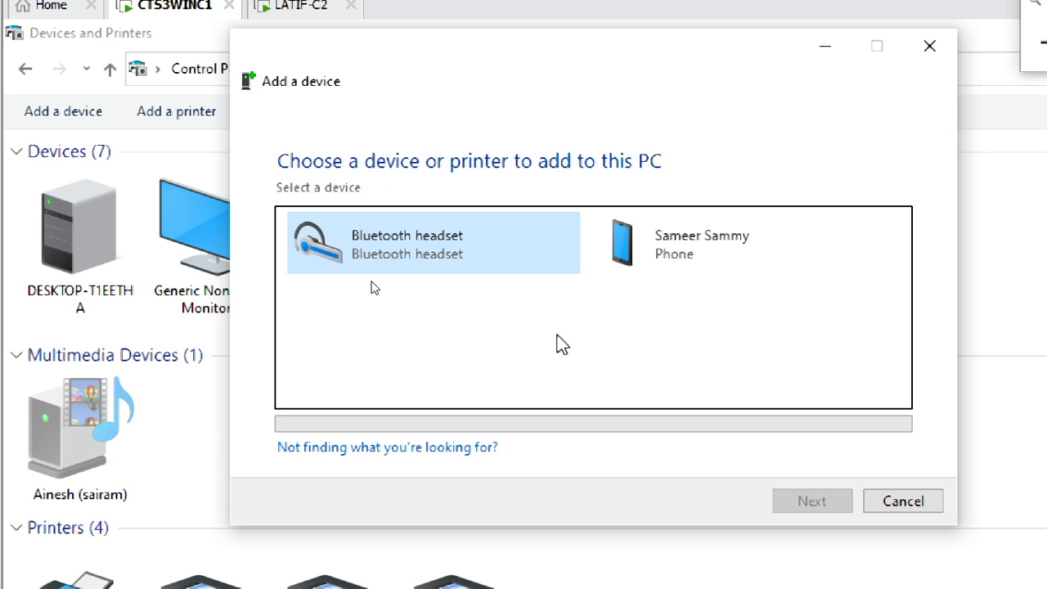
{"action": "left_click", "coordinate": [432, 450]}
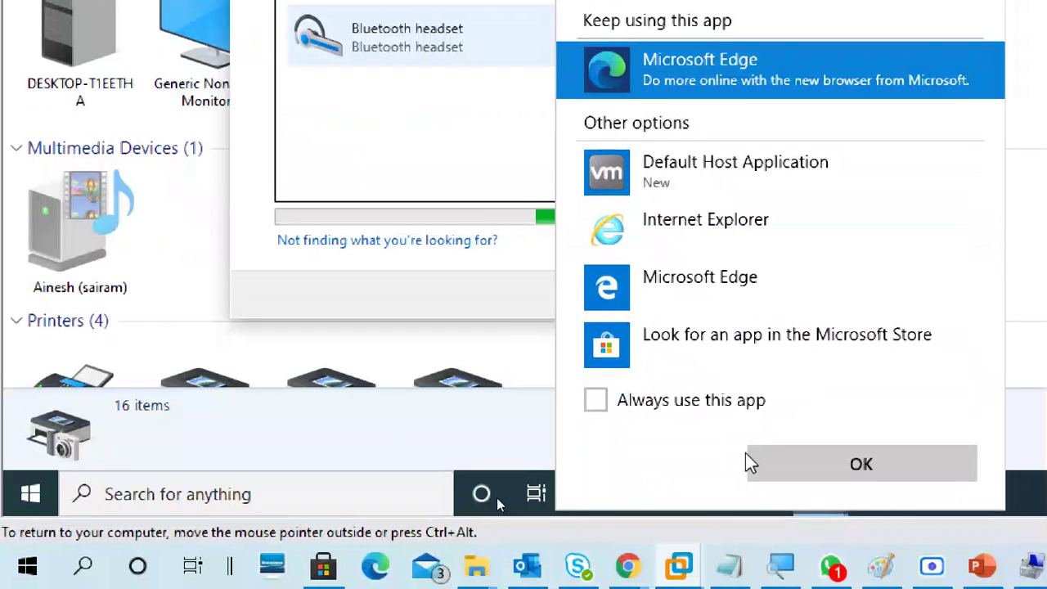
{"action": "left_click", "coordinate": [464, 262]}
{"action": "left_click", "coordinate": [908, 298]}
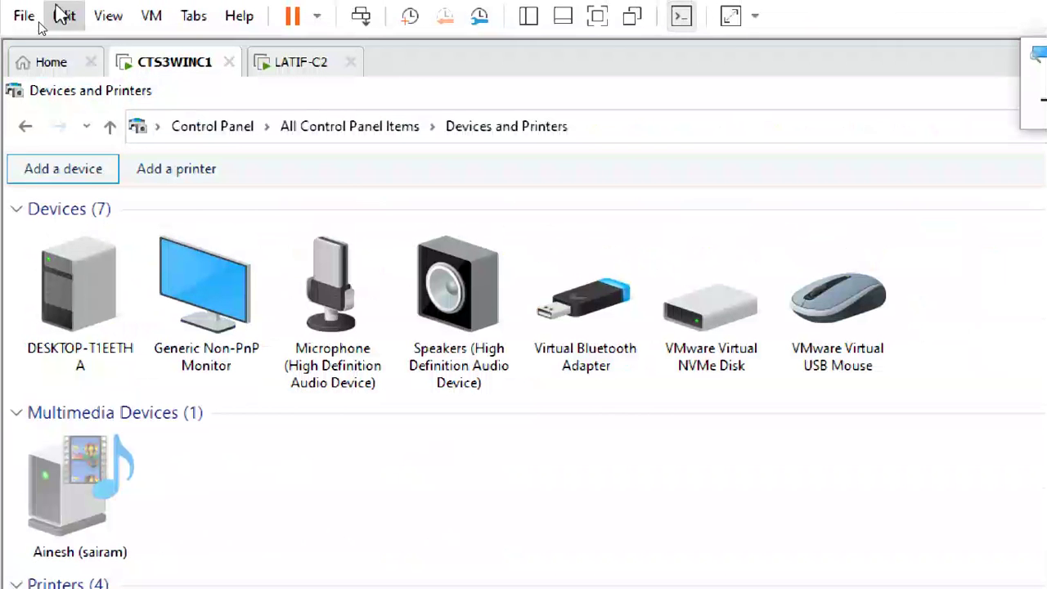
Step: Return to the Control Panel home and close the guest's Control Panel window
{"action": "left_click", "coordinate": [214, 135]}
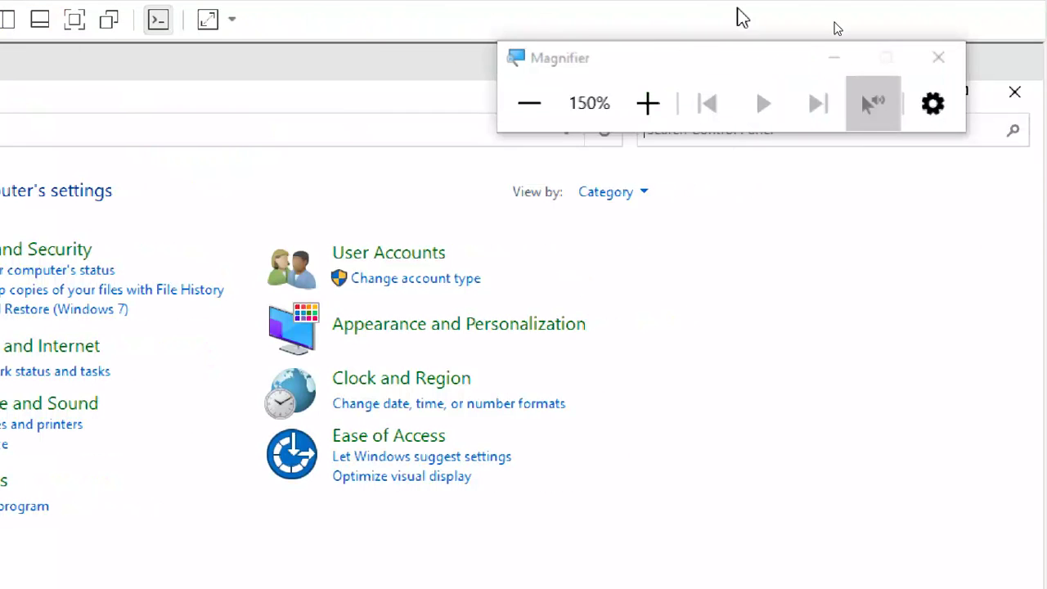
{"action": "left_click_drag", "start_coordinate": [800, 59], "coordinate": [1011, 276]}
{"action": "left_click", "coordinate": [1028, 93]}
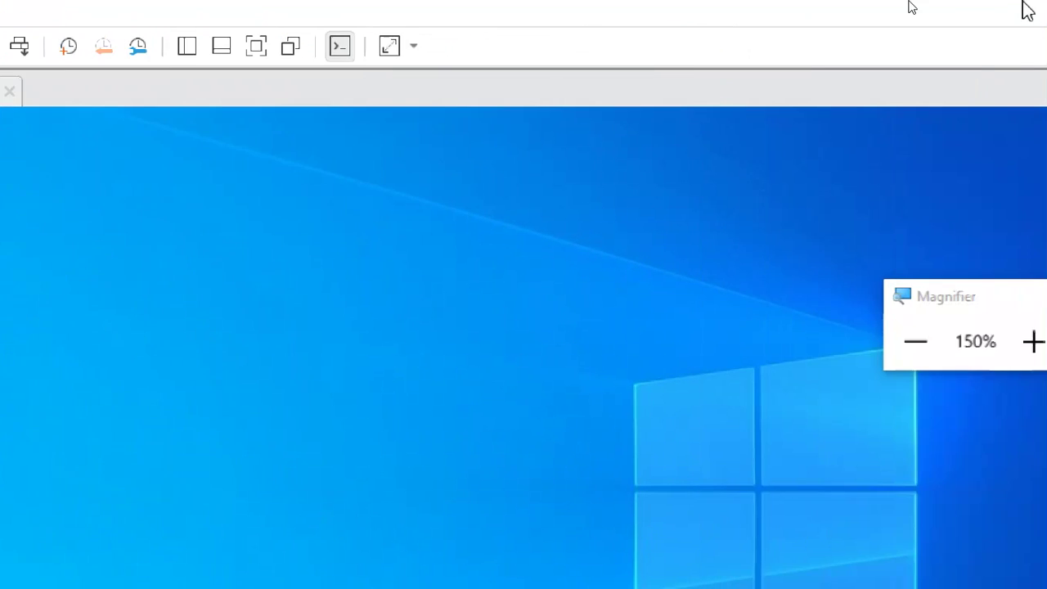
Step: Minimize VMware Workstation, close Computer Management and launch the SCRE.IO screen recorder
{"action": "left_click", "coordinate": [985, 9]}
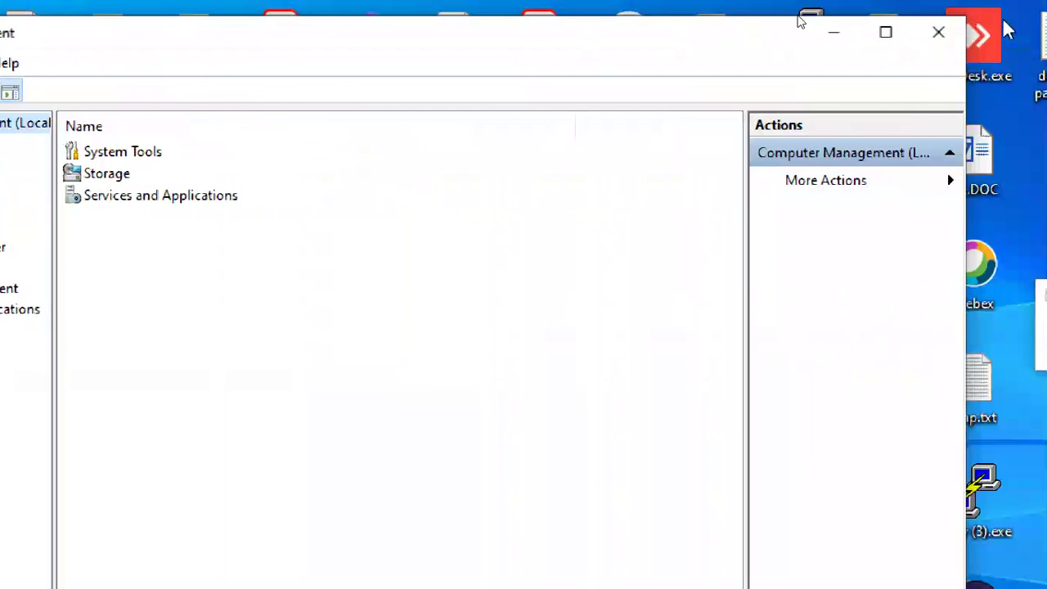
{"action": "left_click", "coordinate": [885, 38]}
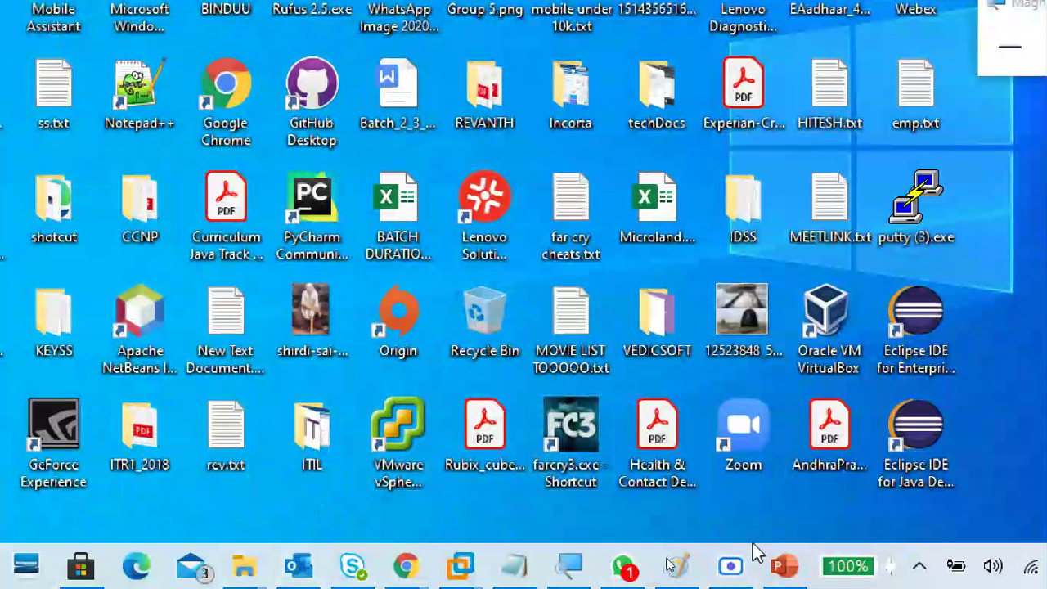
{"action": "left_click", "coordinate": [731, 566]}
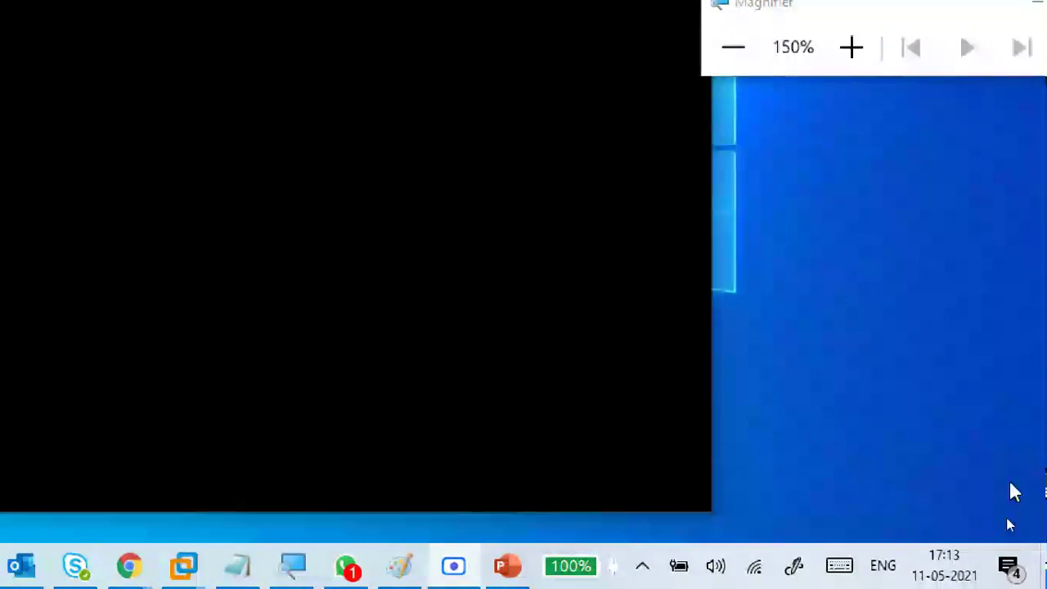